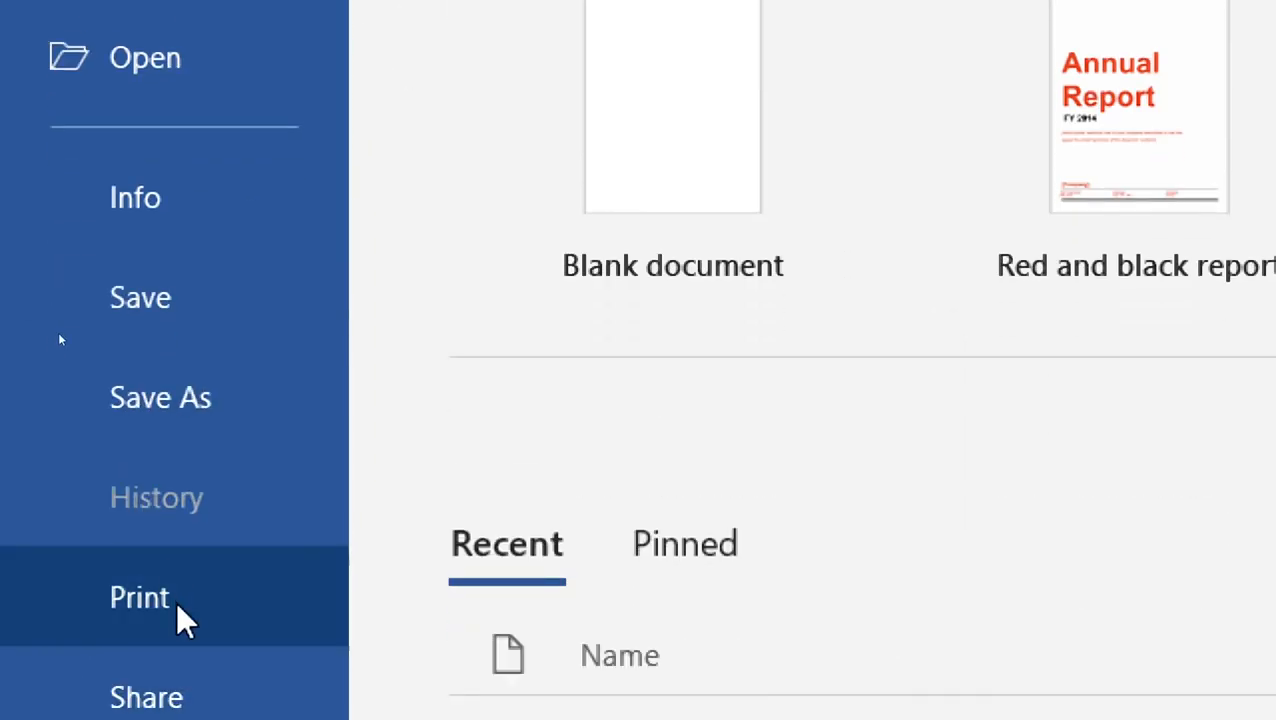
Open the document's print settings and enlarge the page preview to 99%.
click(160, 634)
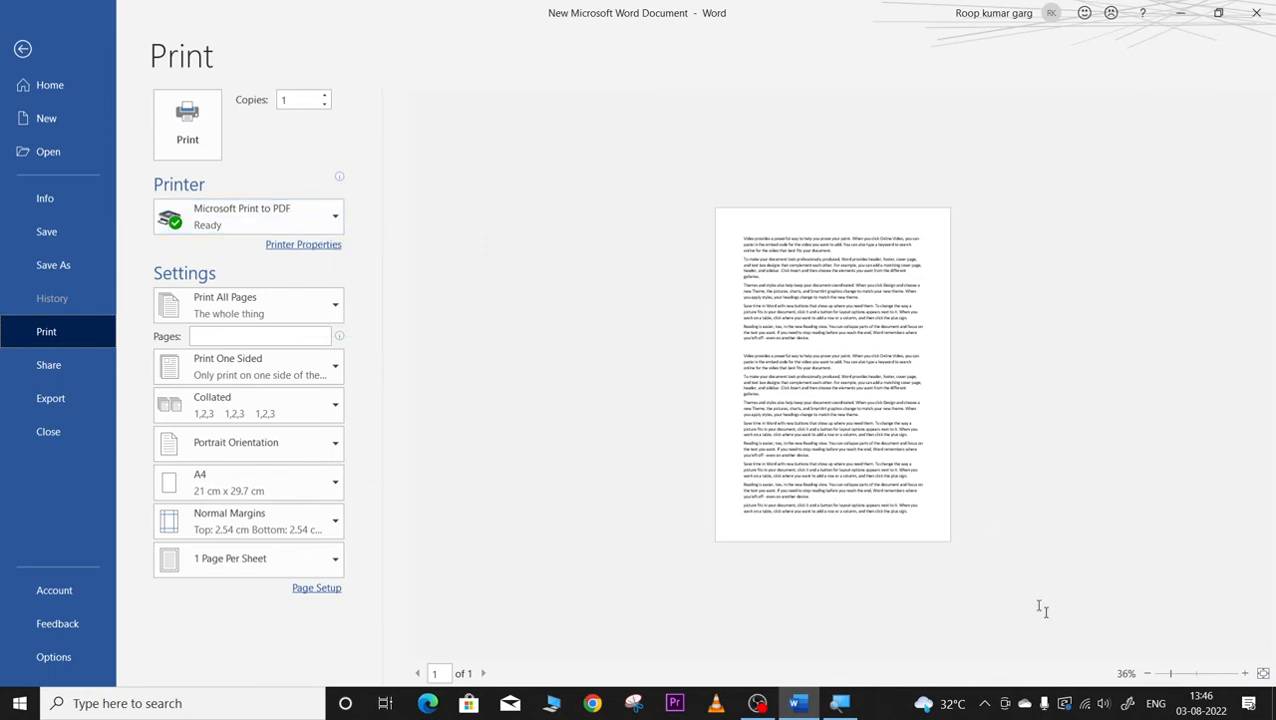
drag(1172, 674, 1188, 674)
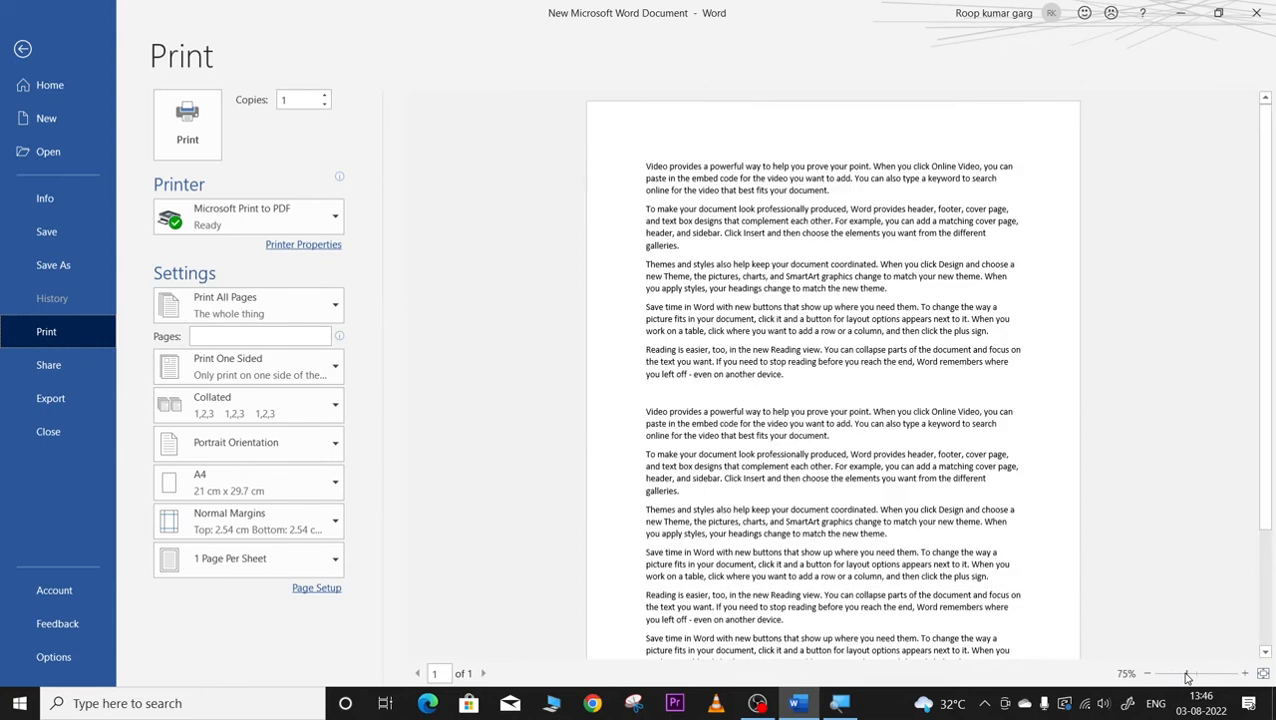
click(1196, 676)
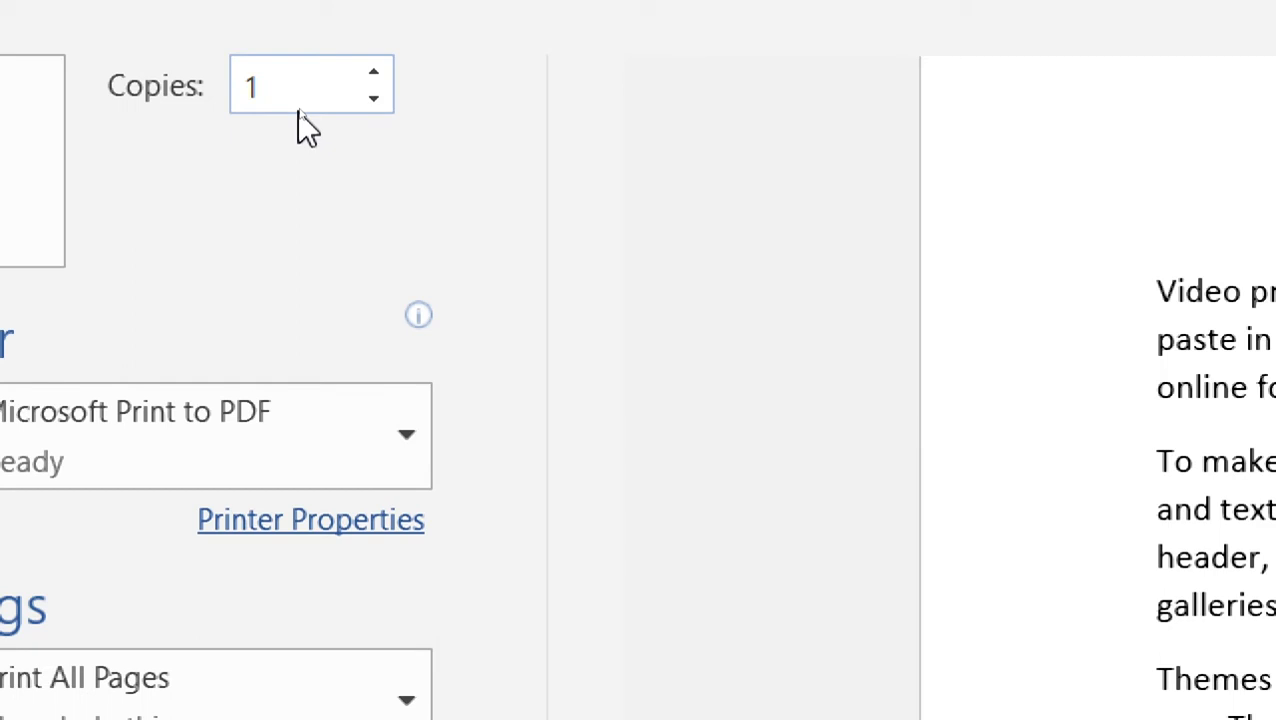
Set the number of copies to print to 2.
click(372, 78)
click(372, 78)
click(372, 78)
click(372, 78)
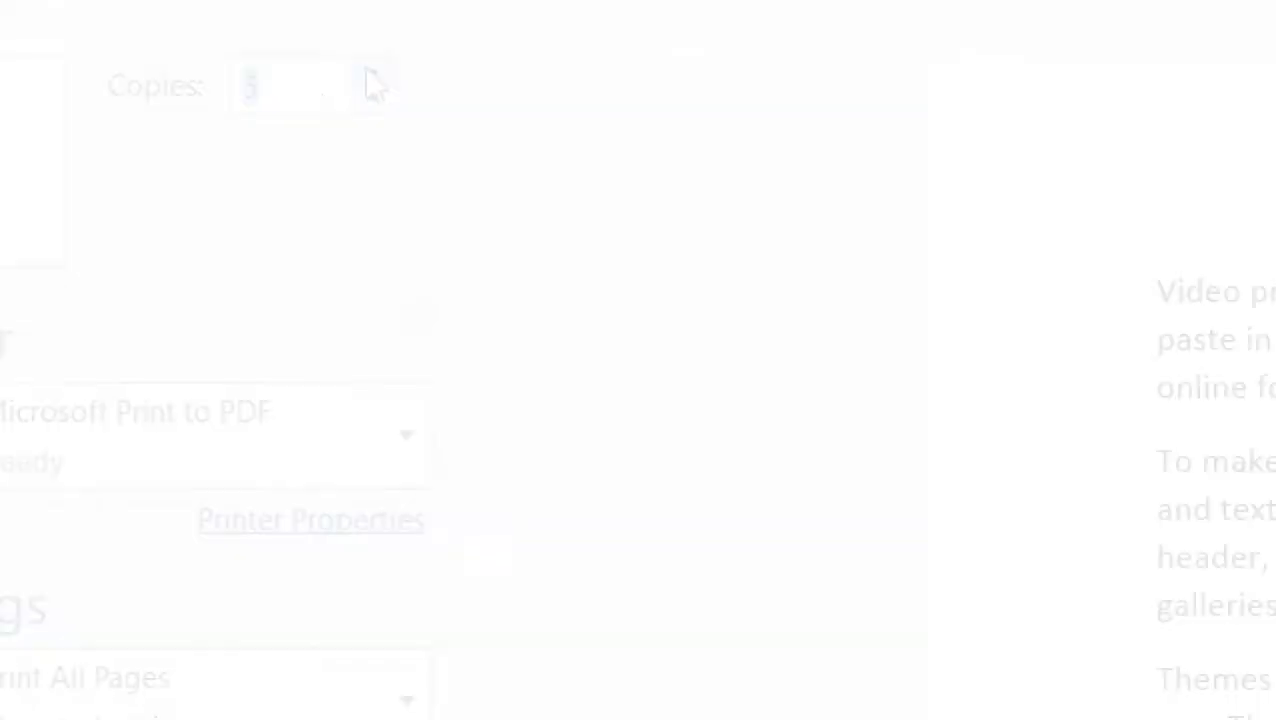
click(373, 103)
click(373, 103)
click(373, 103)
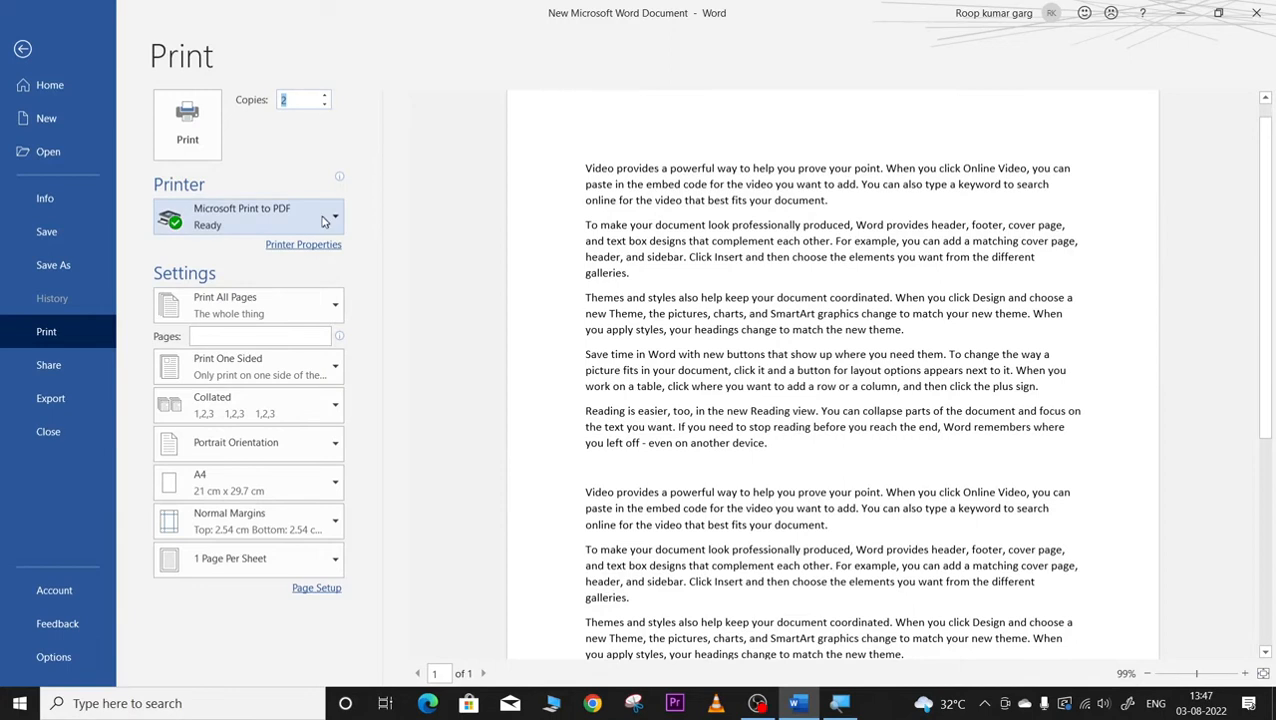
Review the available printers and the options for which part of the document to print.
click(317, 219)
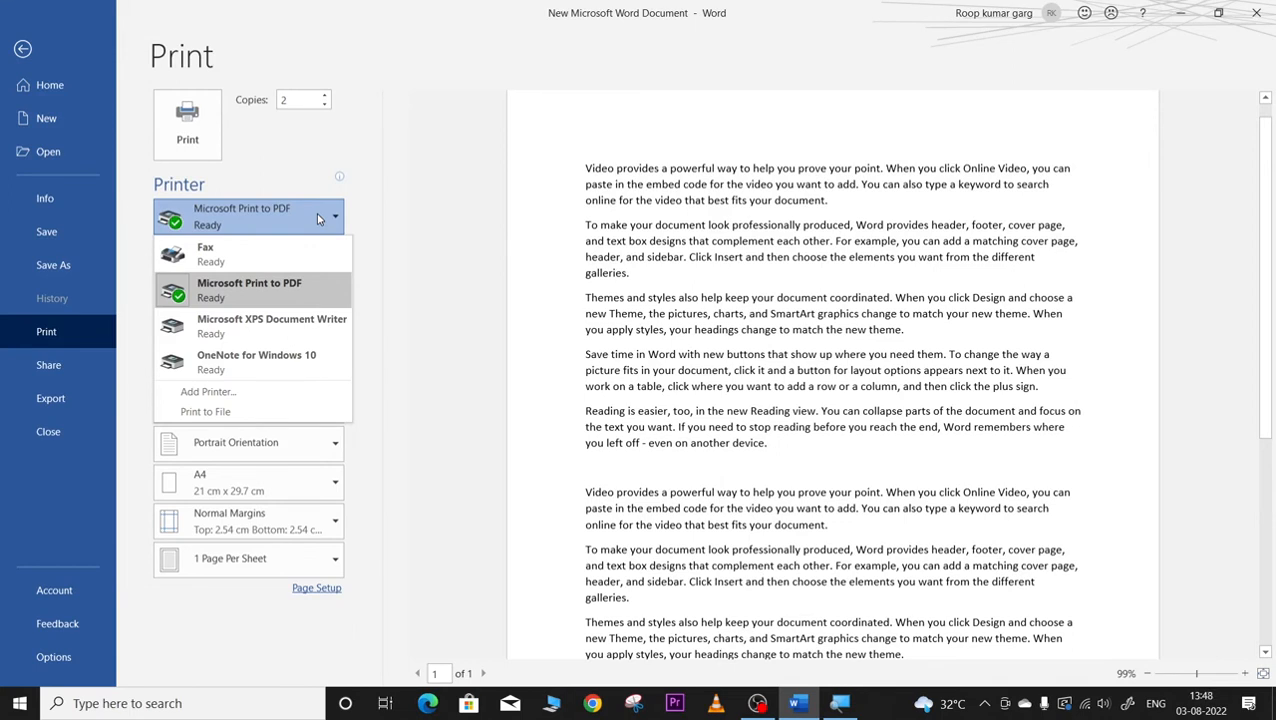
click(316, 212)
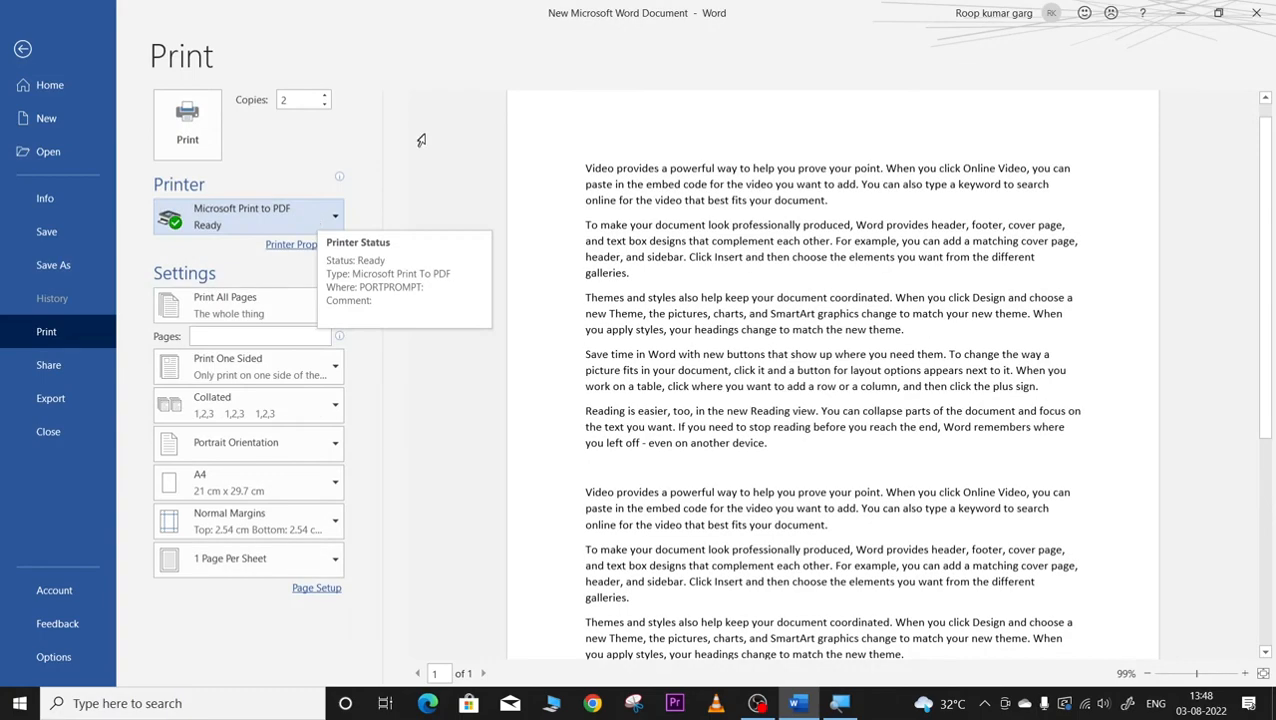
scroll(395, 232, down, 1)
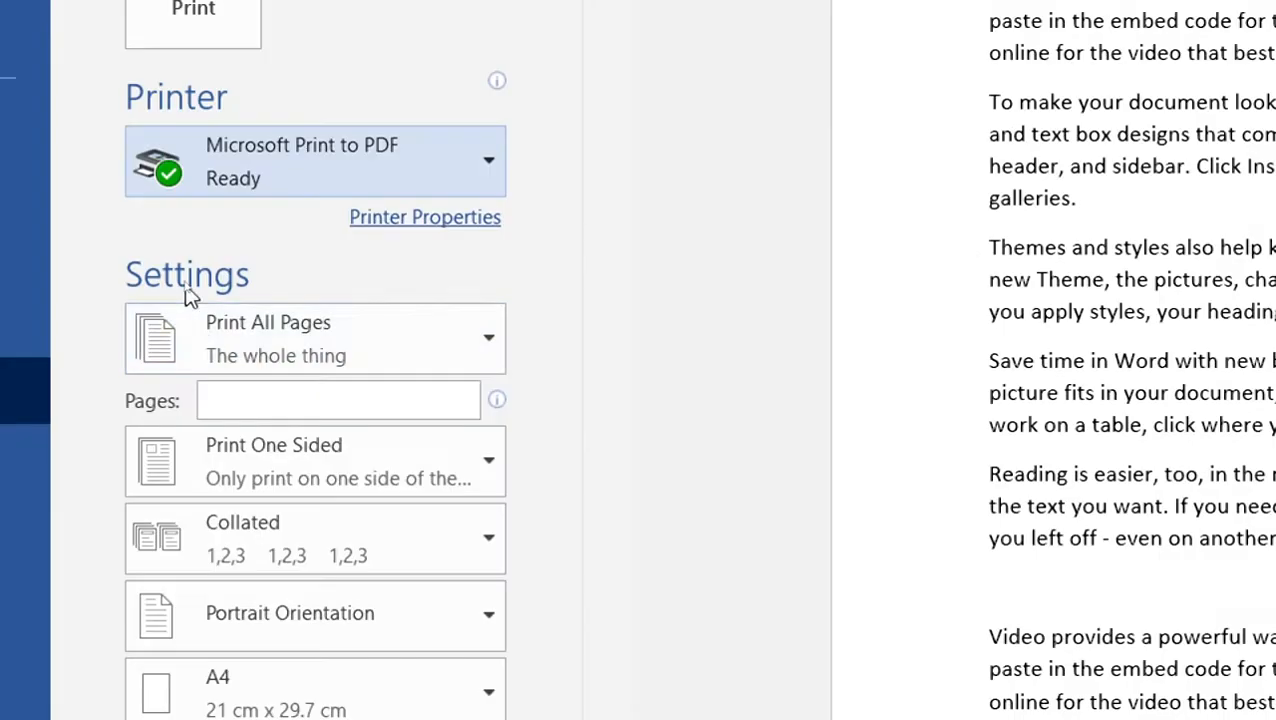
click(487, 340)
scroll(521, 430, down, 1)
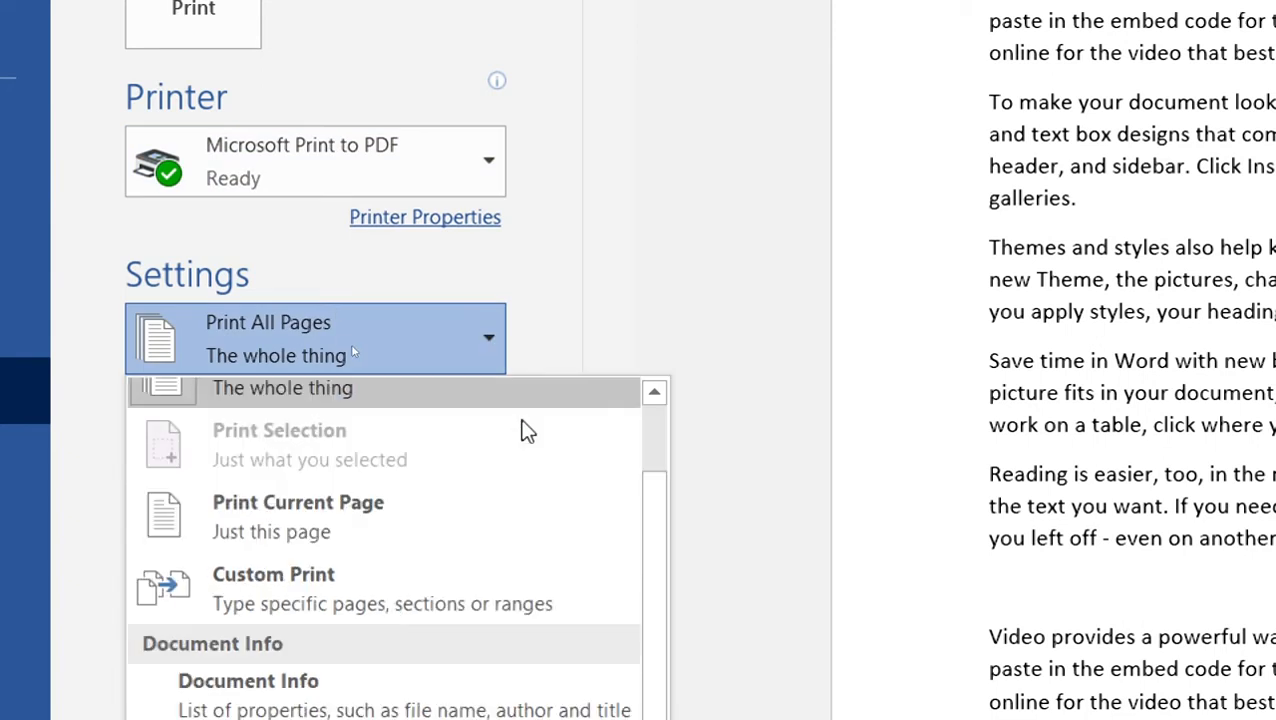
scroll(798, 318, down, 3)
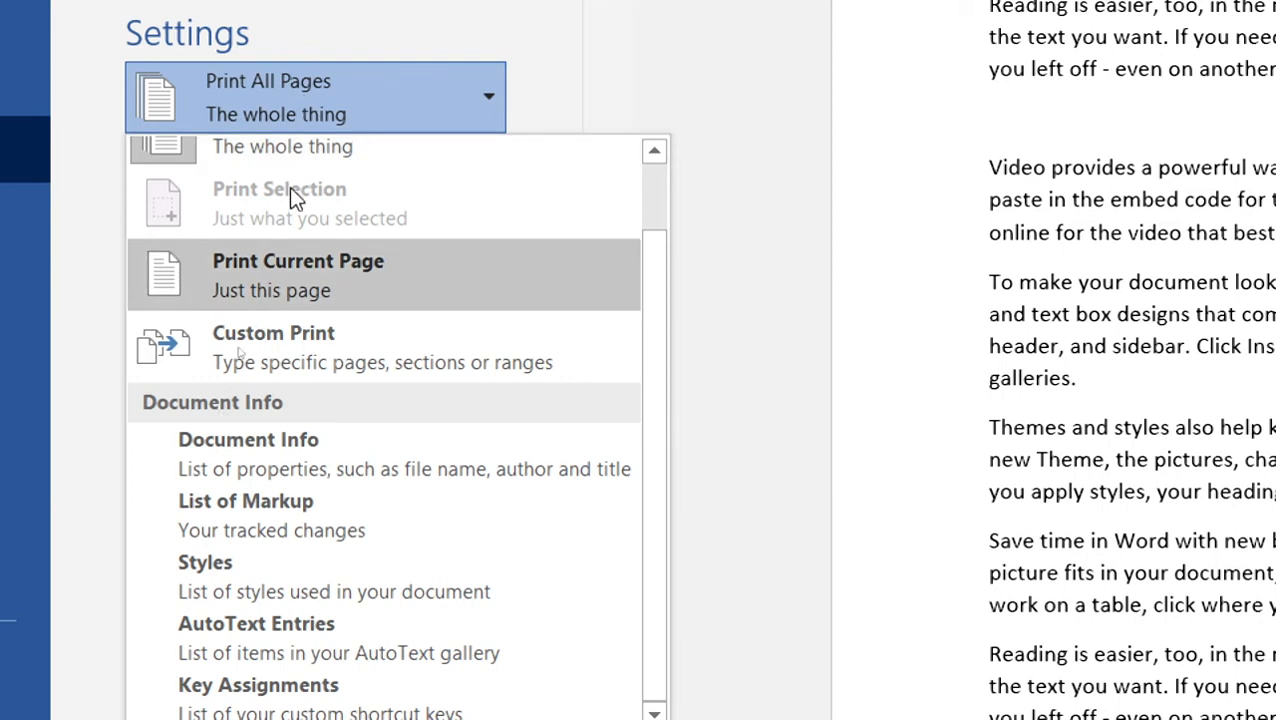
scroll(340, 200, up, 1)
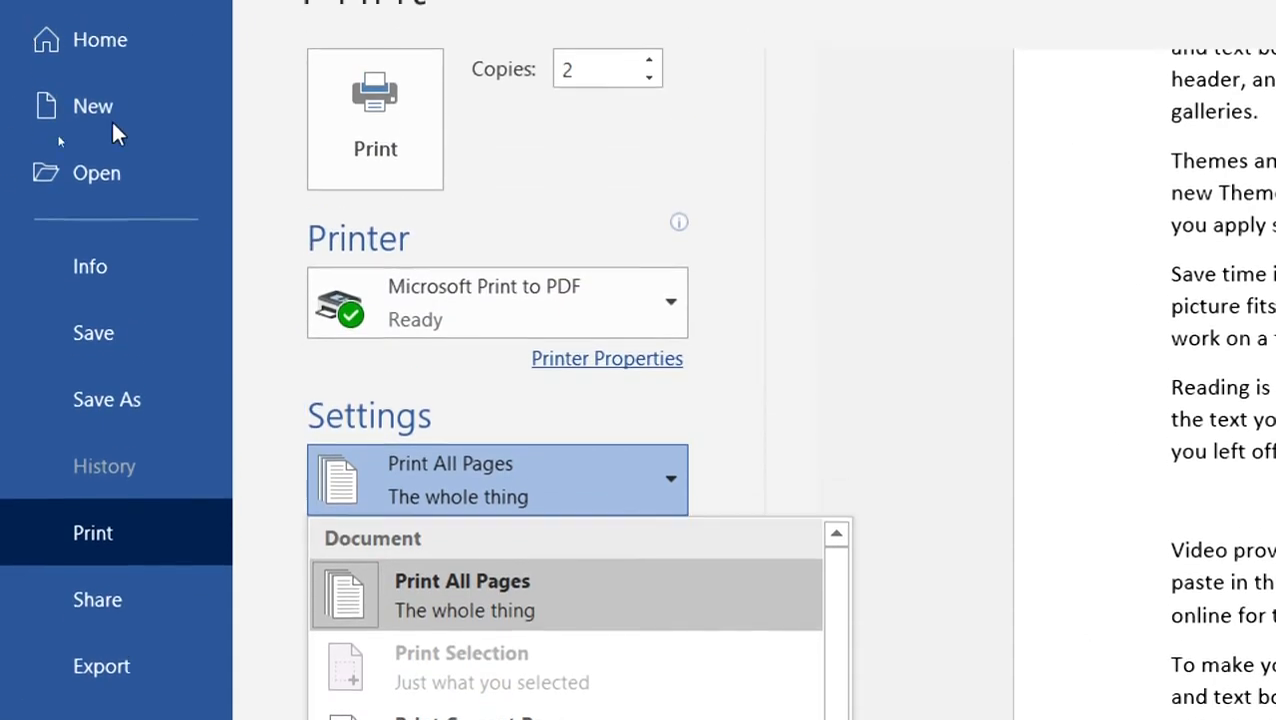
Return to the document text and select its last four paragraphs, starting from "Reading is easier, too".
click(40, 23)
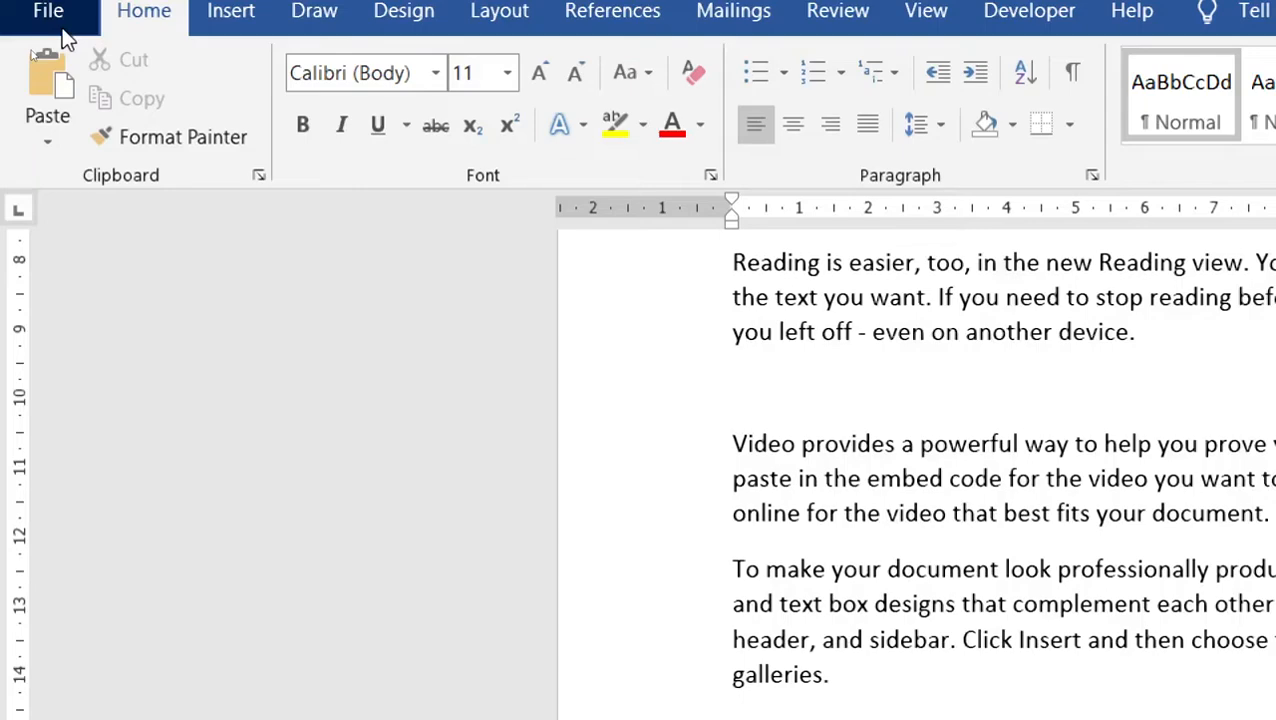
scroll(641, 430, down, 3)
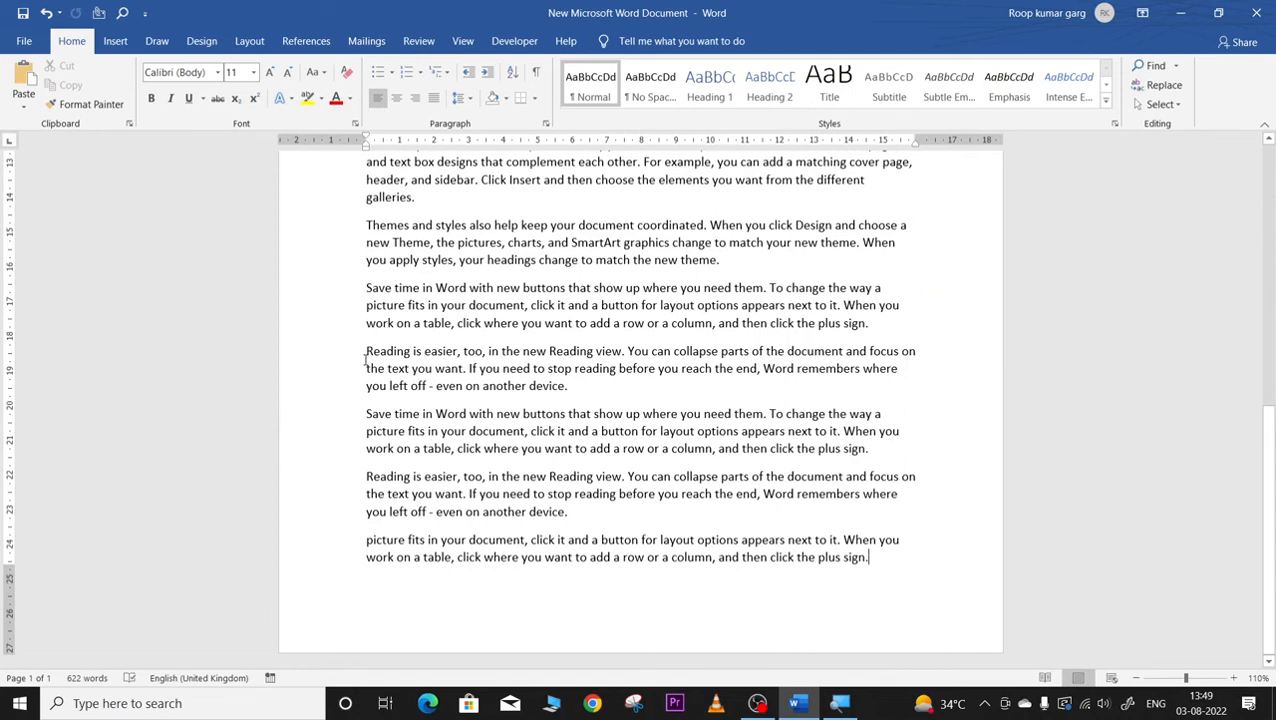
drag(362, 351, 879, 559)
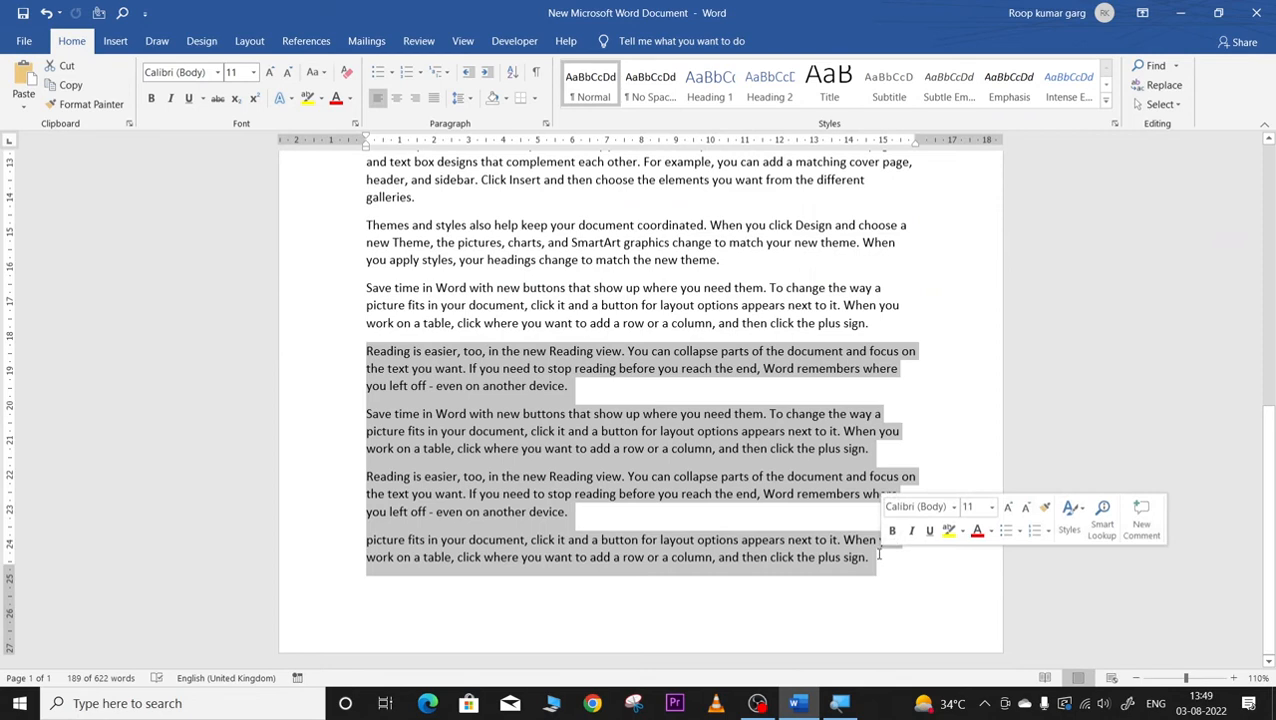
click(537, 370)
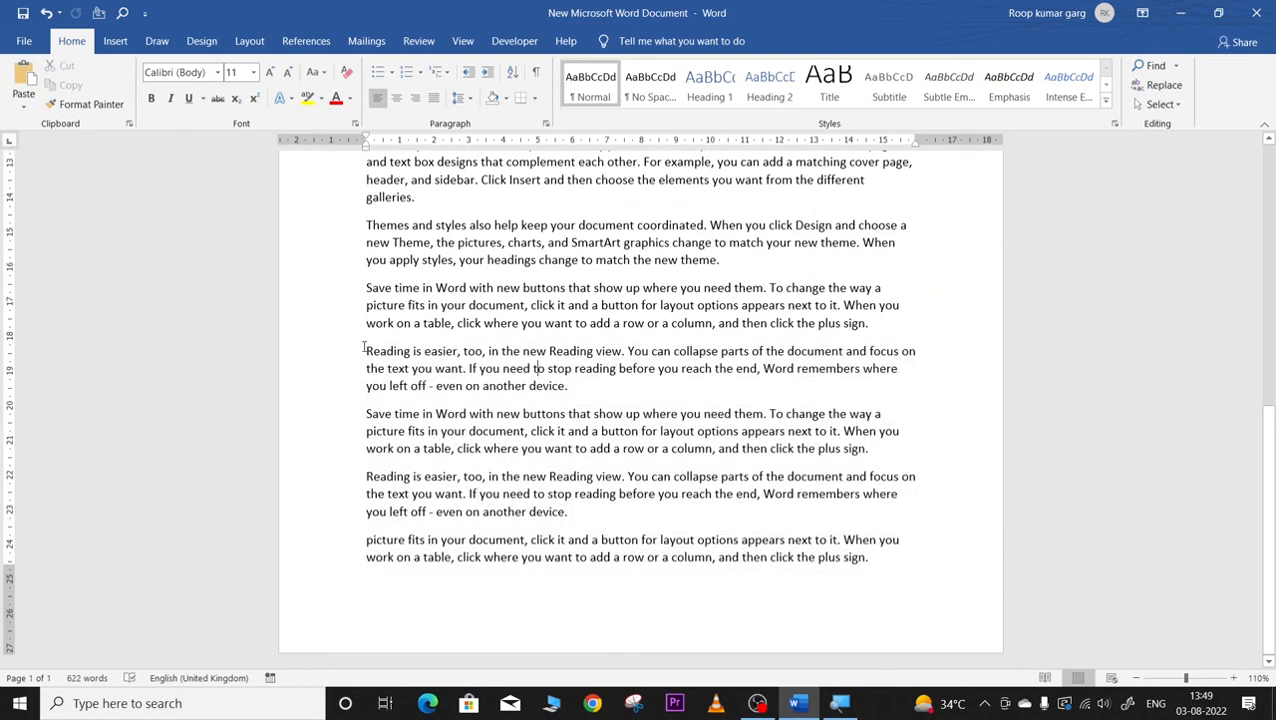
drag(364, 347, 875, 557)
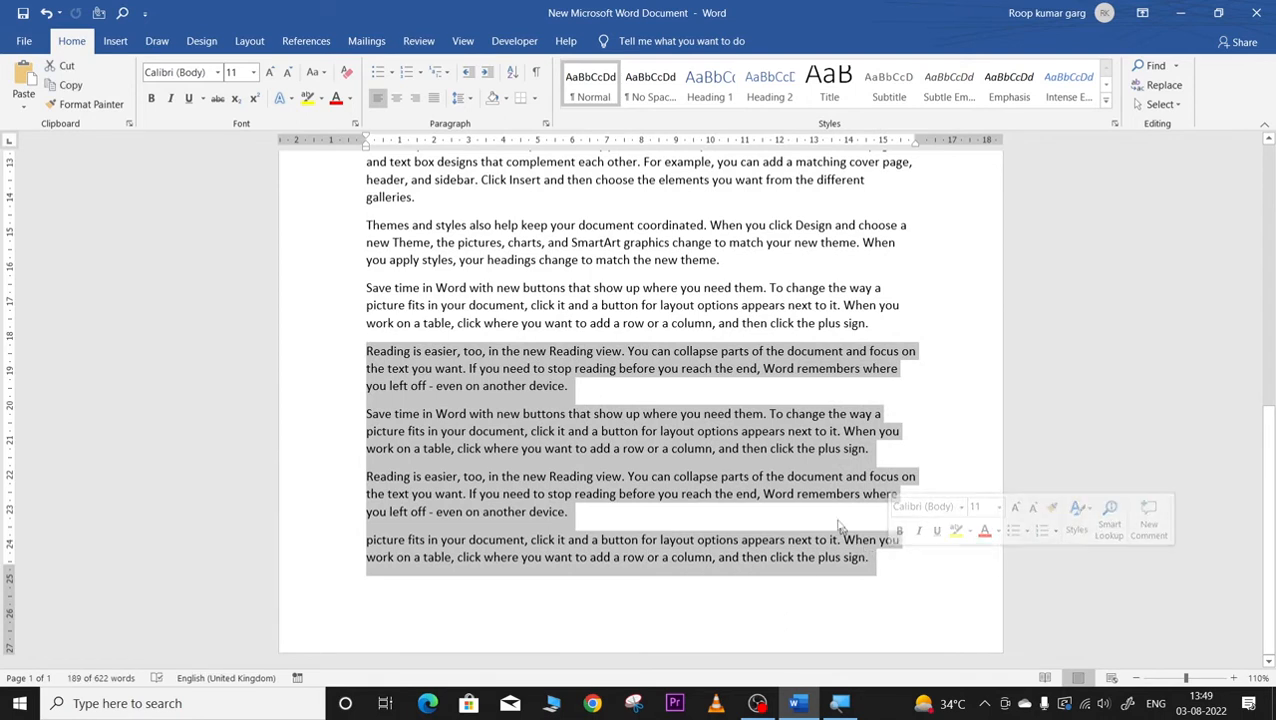
Reopen the print settings, set the print range to Print Selection, and check the end of the page in the enlarged preview.
click(24, 38)
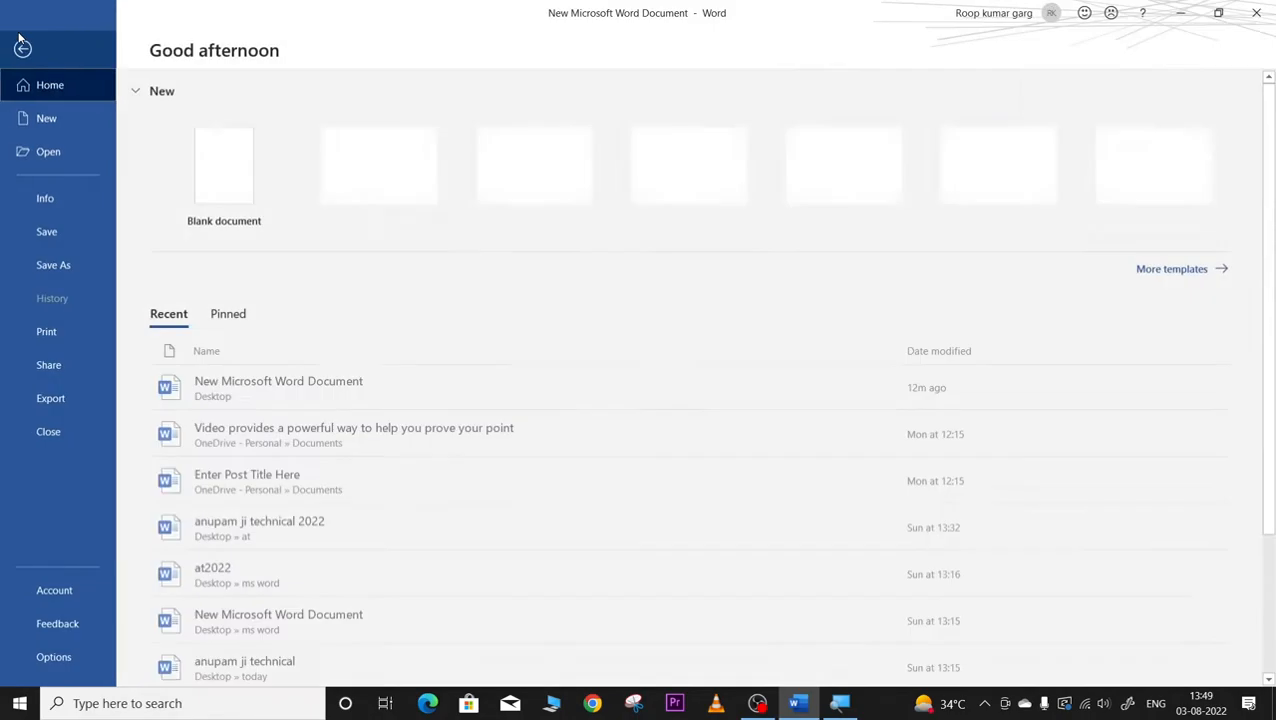
click(73, 335)
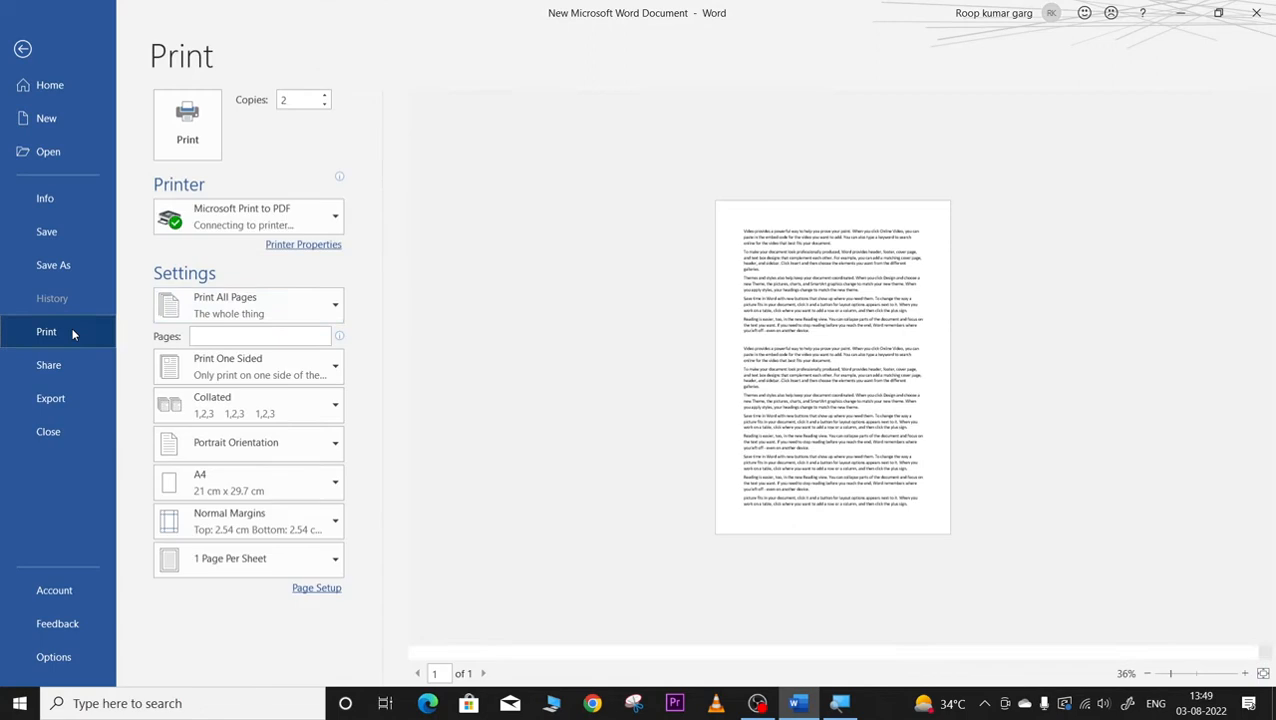
click(313, 310)
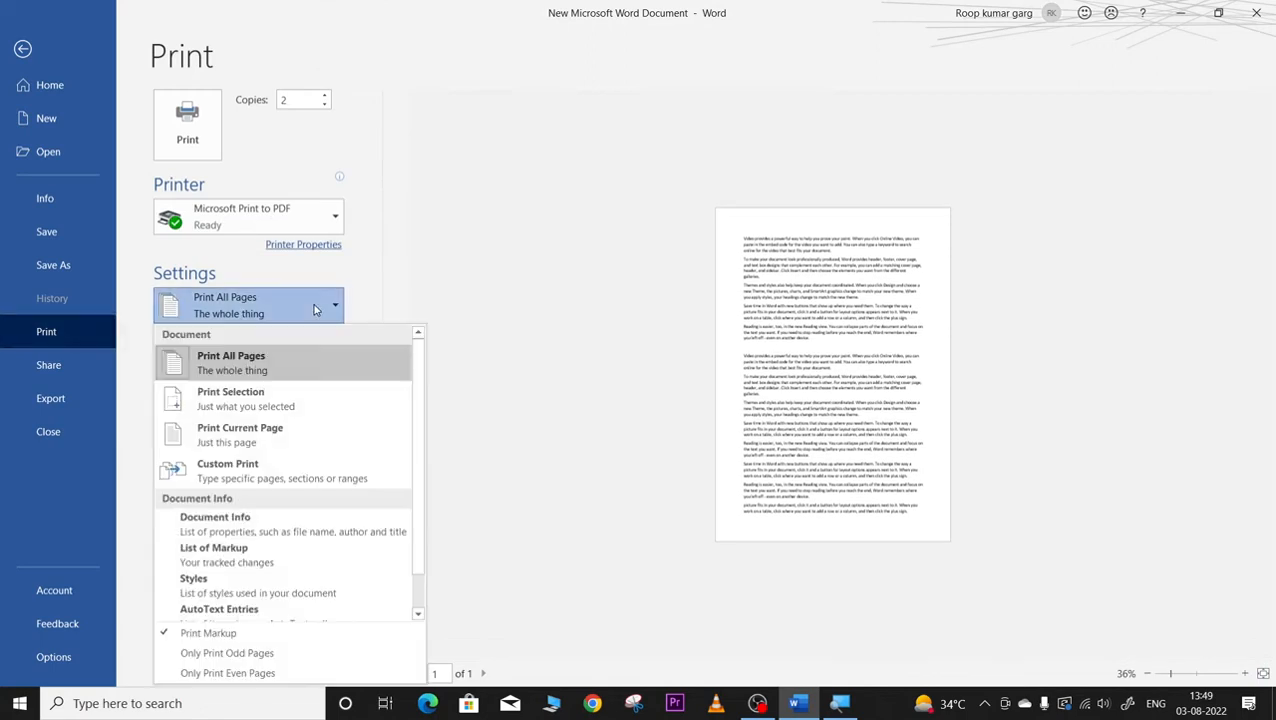
click(250, 400)
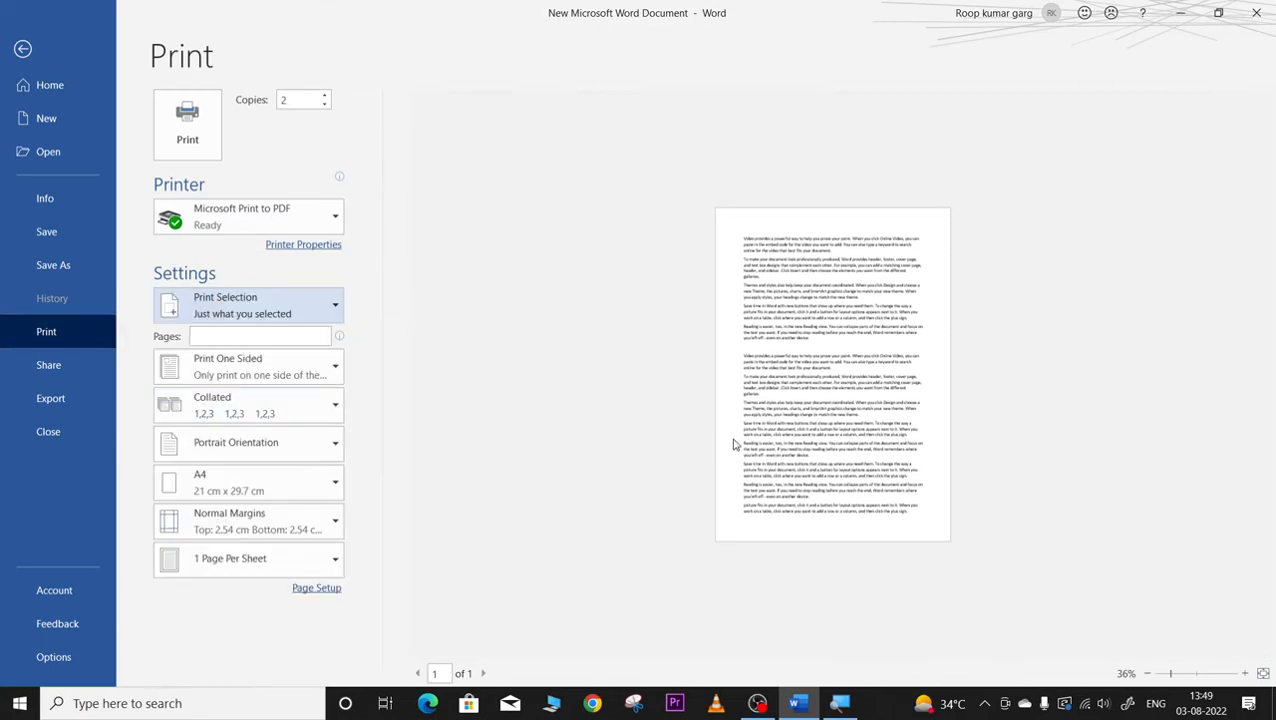
click(1203, 675)
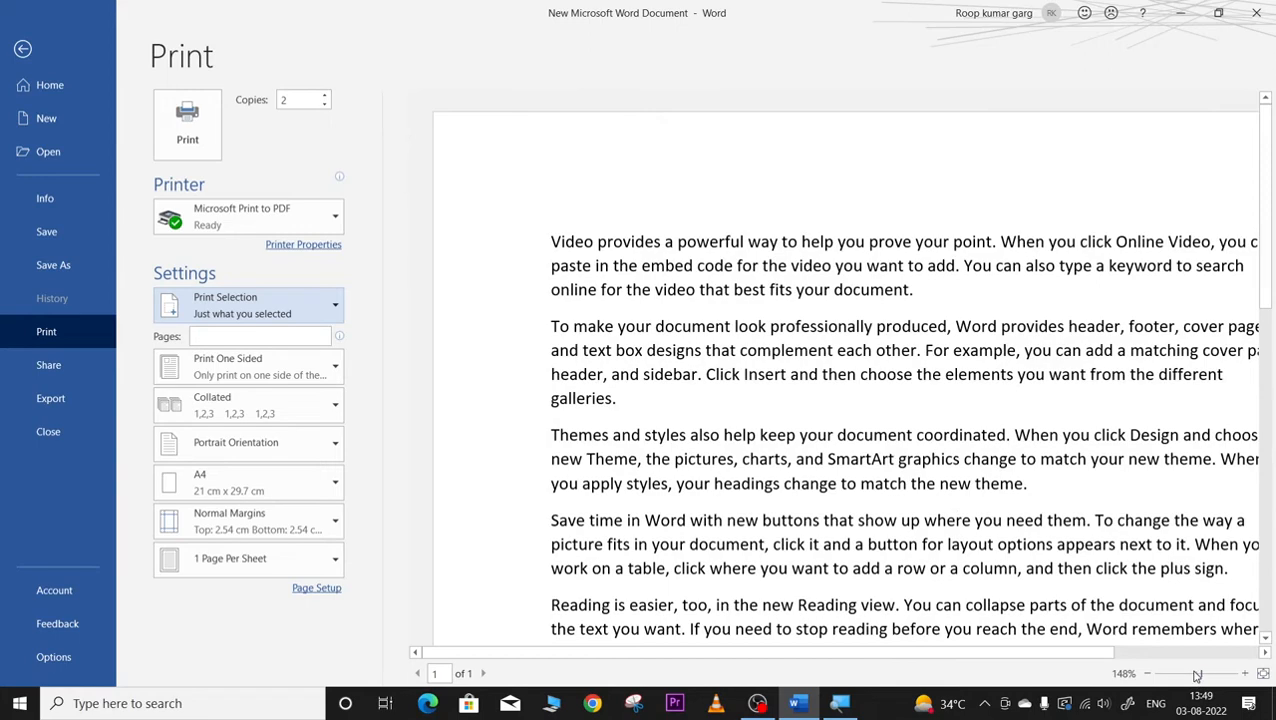
scroll(945, 485, down, 5)
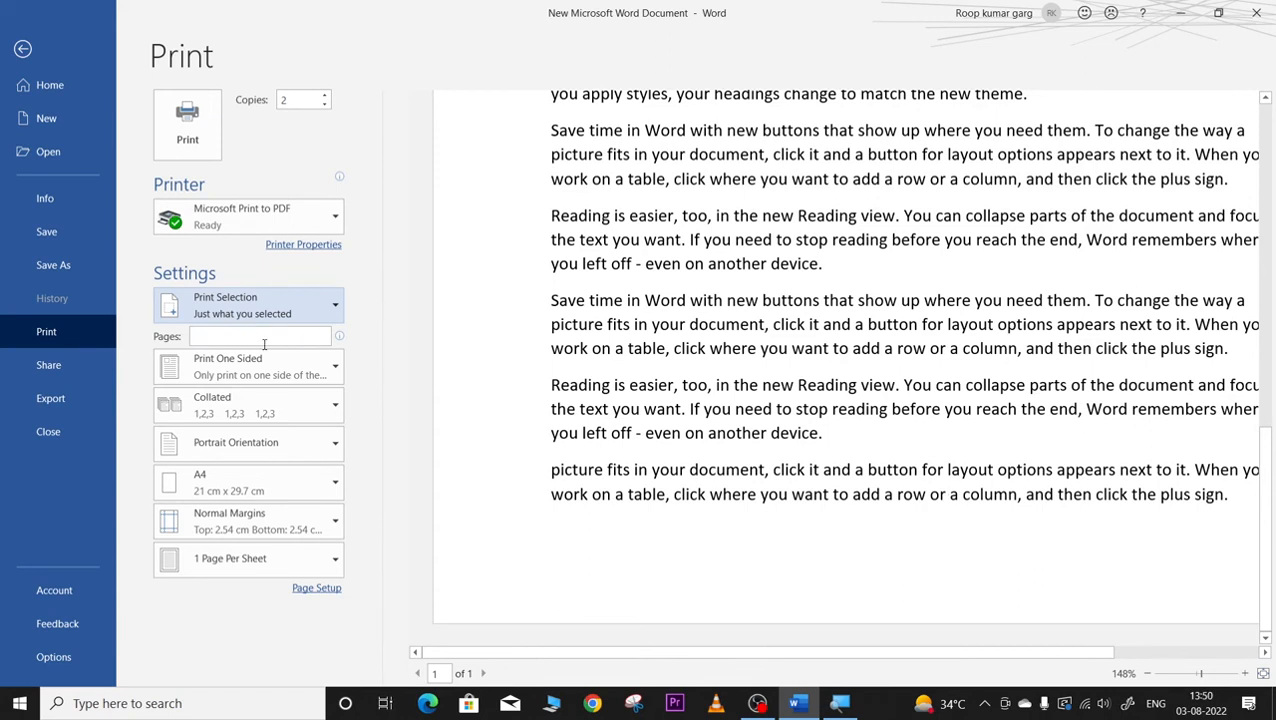
Set the print range to Print Current Page and page through the preview to page 8.
click(333, 314)
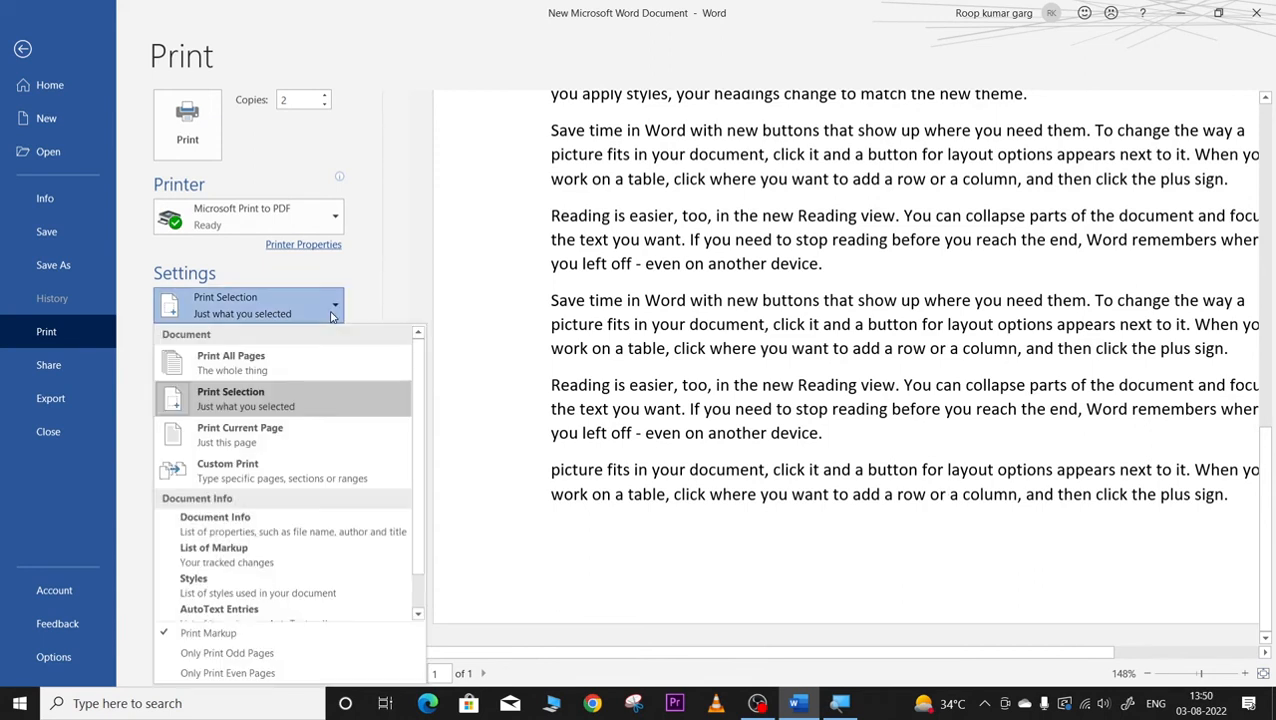
click(288, 431)
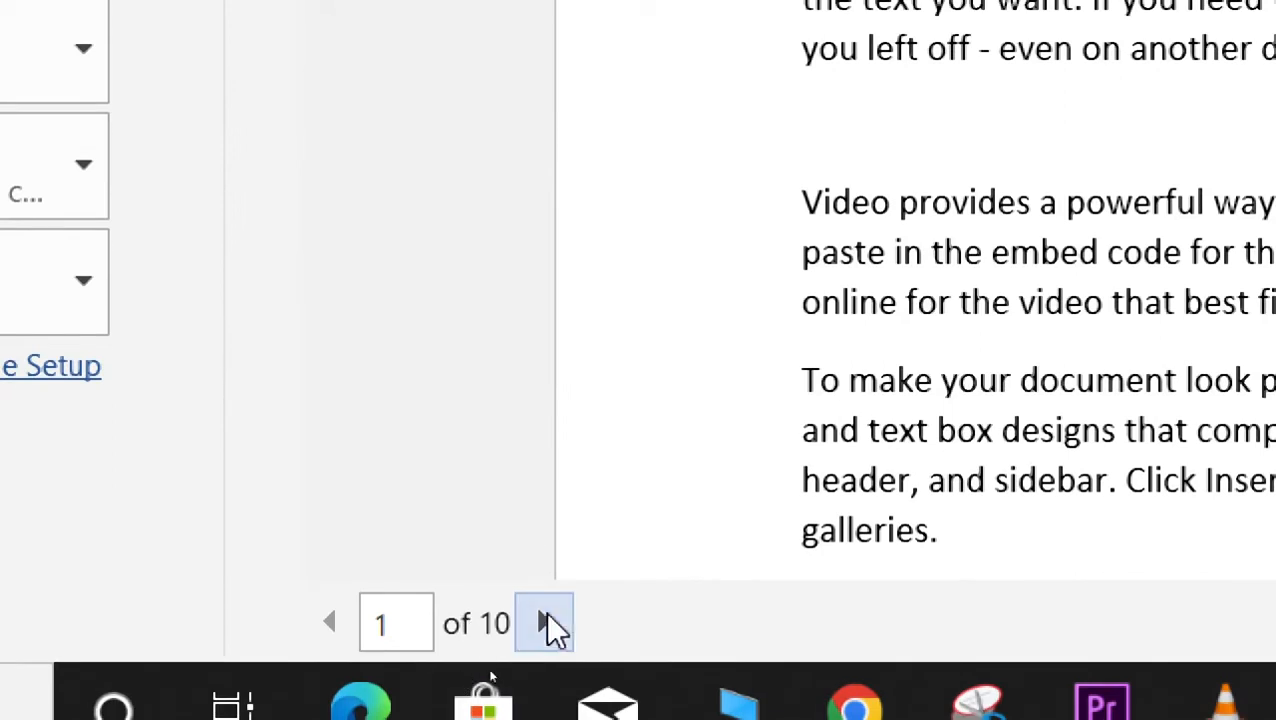
click(545, 635)
click(546, 618)
click(546, 618)
click(546, 618)
click(545, 618)
click(545, 618)
click(543, 618)
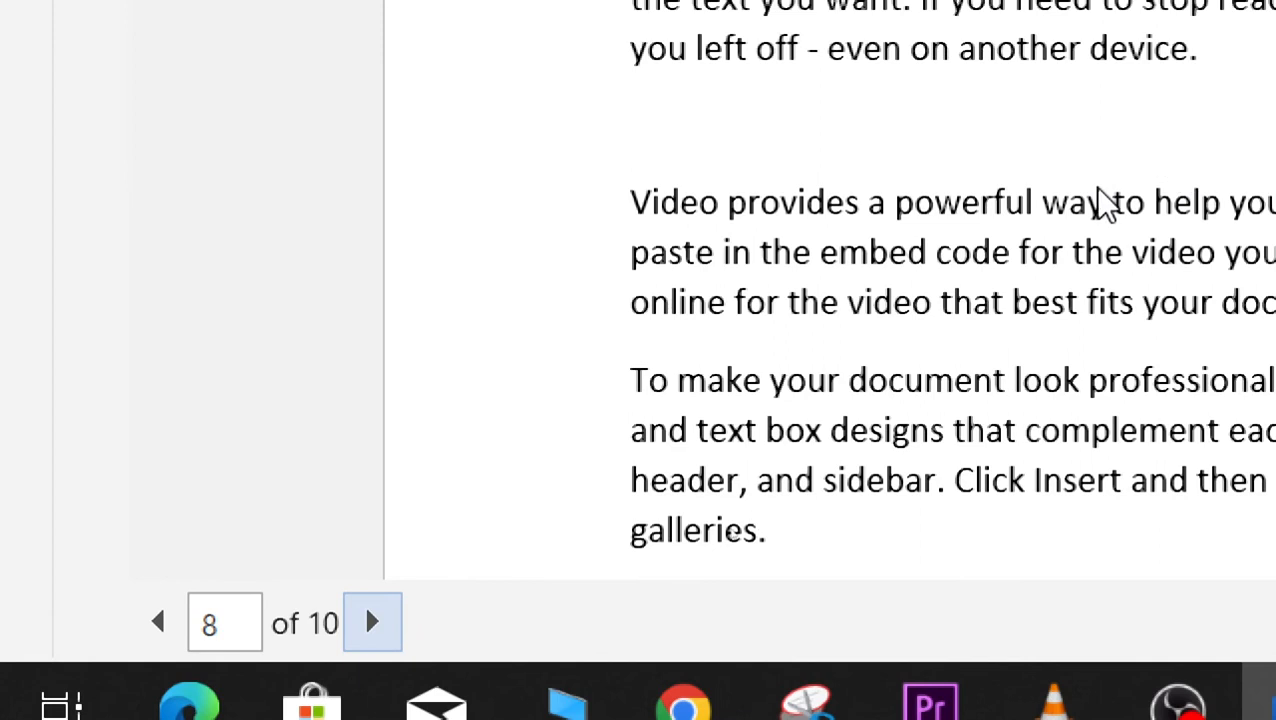
scroll(958, 457, down, 3)
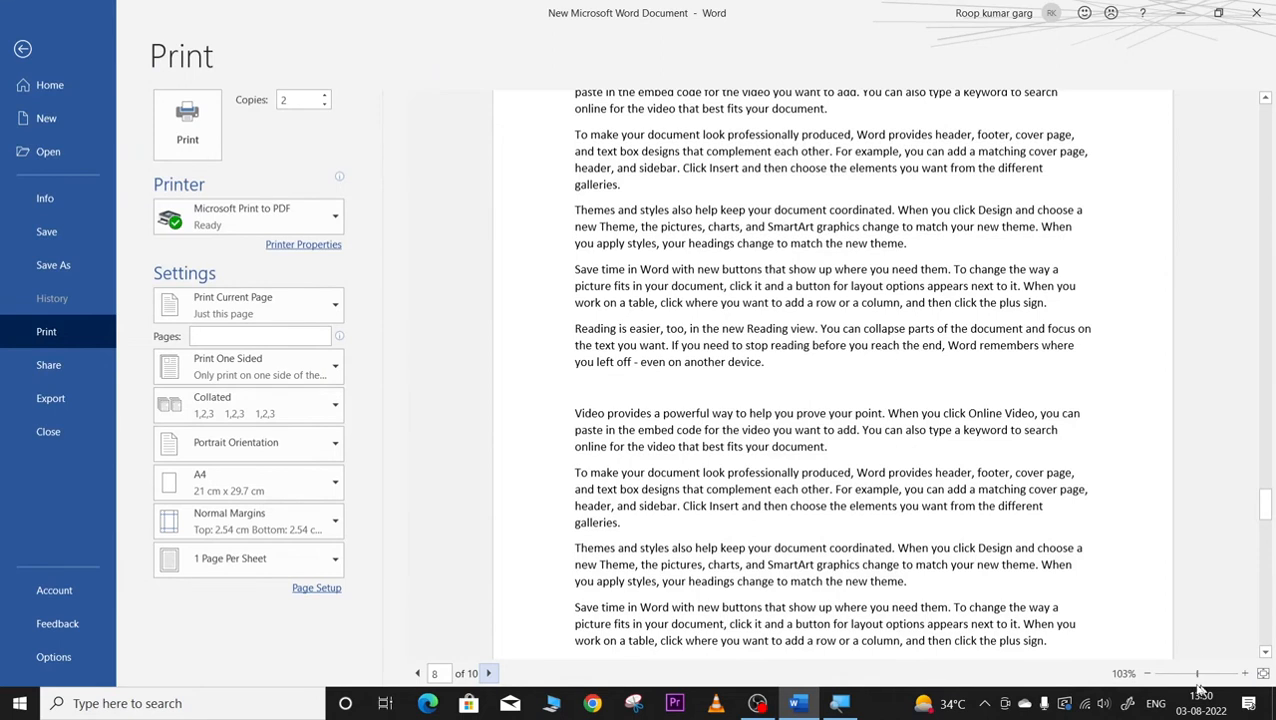
drag(1197, 673, 1192, 673)
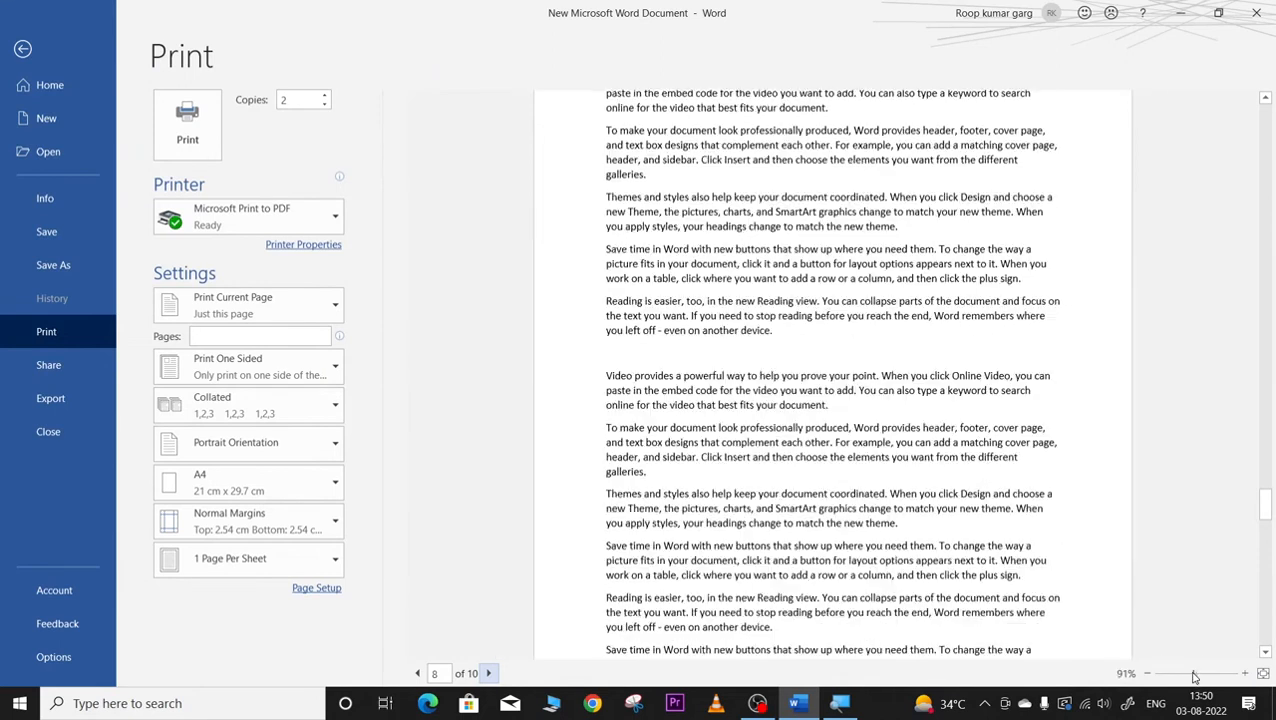
click(283, 315)
click(247, 451)
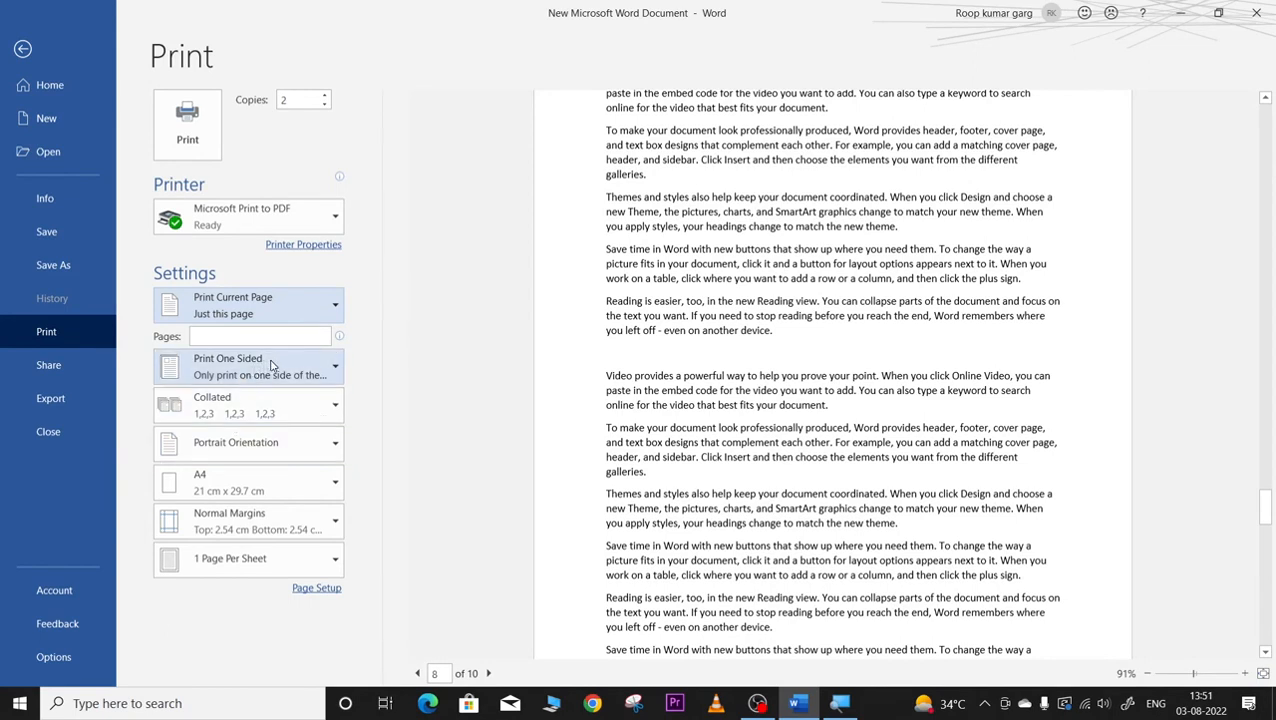
Set the print range to Custom Print with pages 1,8,9.
click(290, 308)
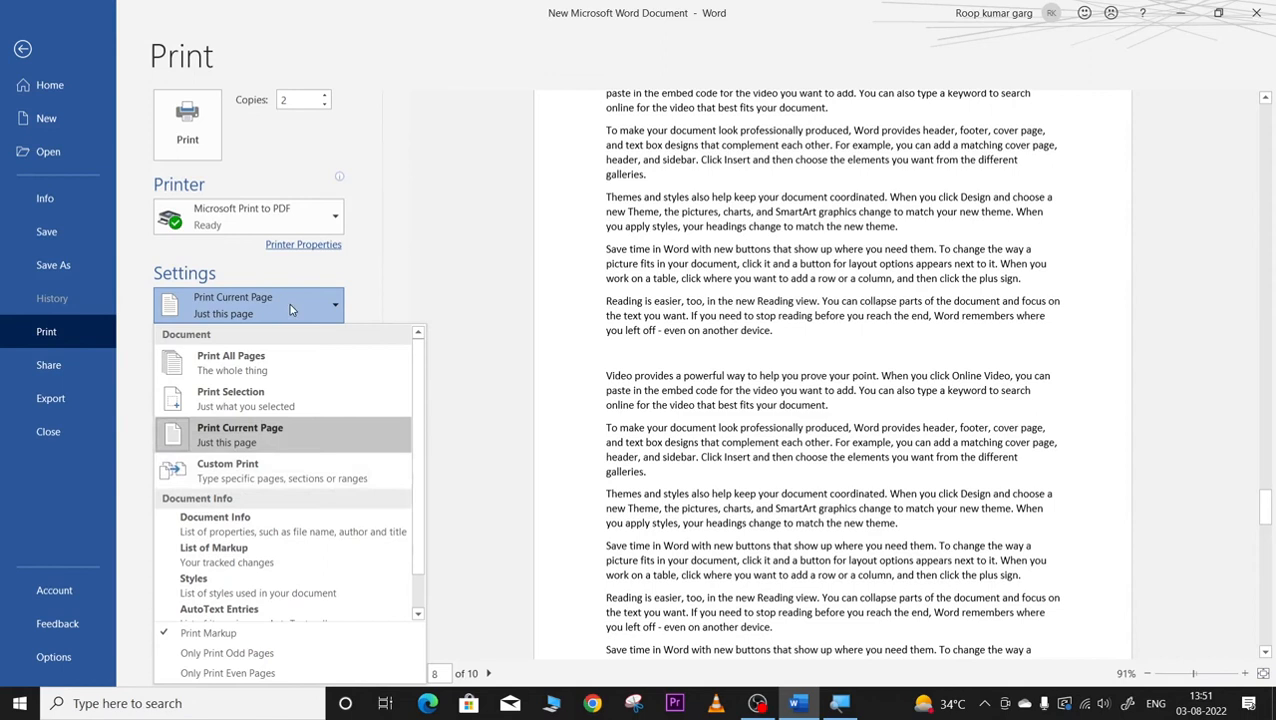
click(280, 483)
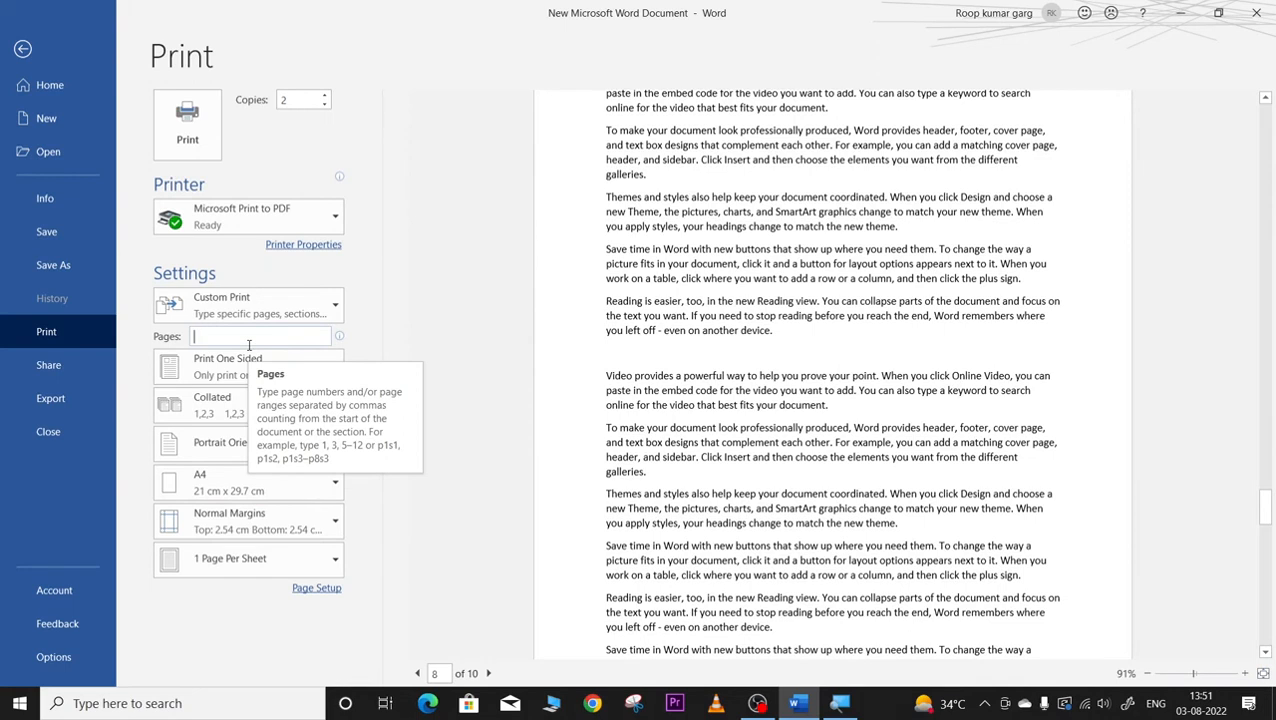
text(1)
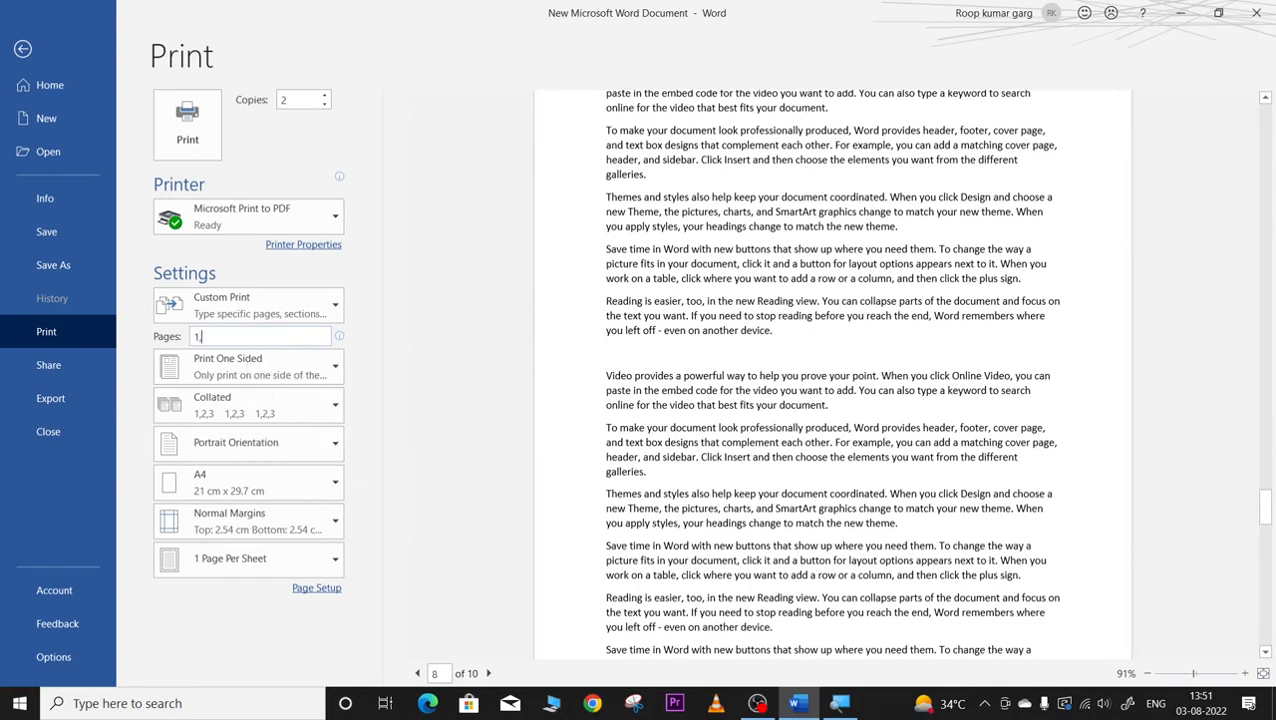
text(-)
Look through the print range options and keep the sides setting at Print One Sided.
click(262, 305)
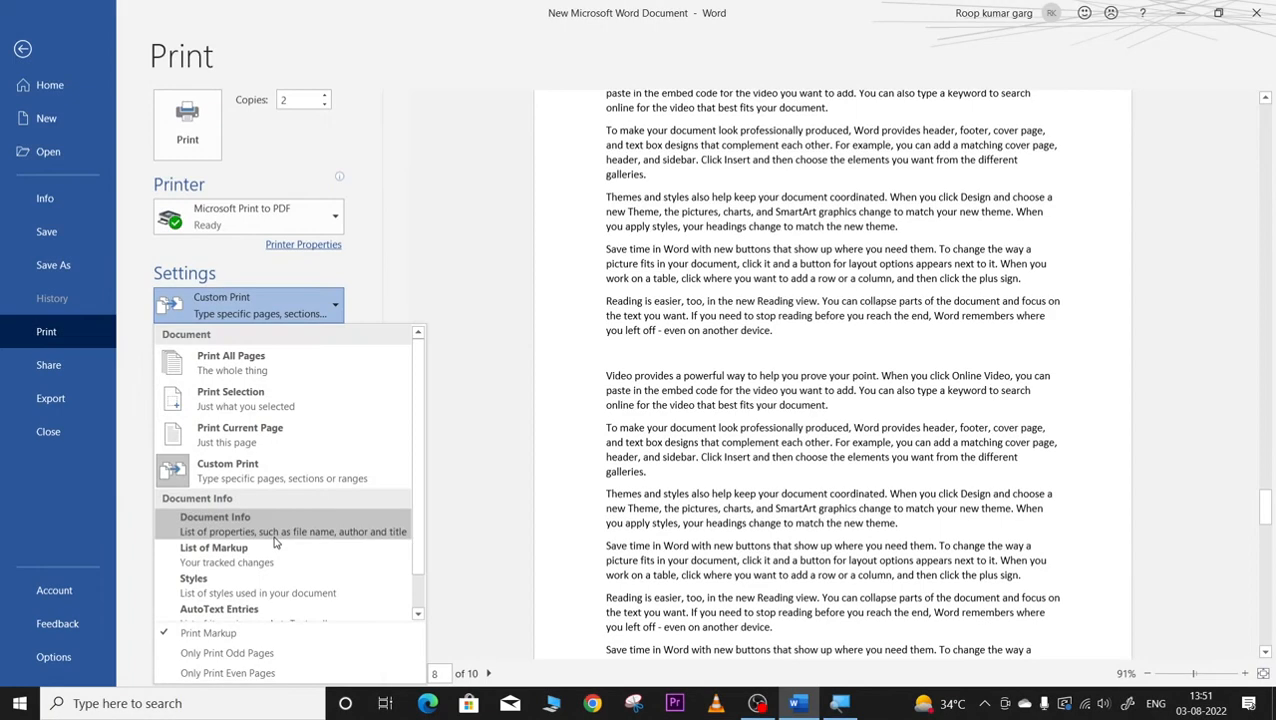
scroll(276, 541, down, 1)
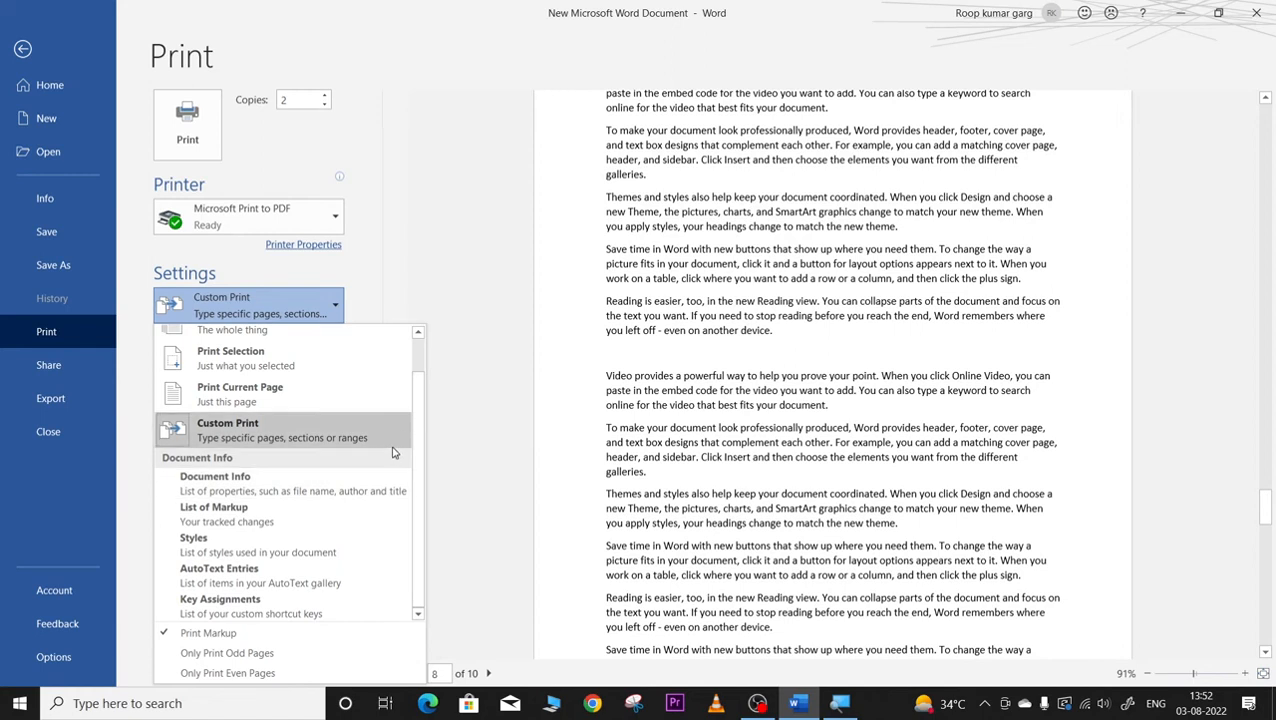
click(333, 304)
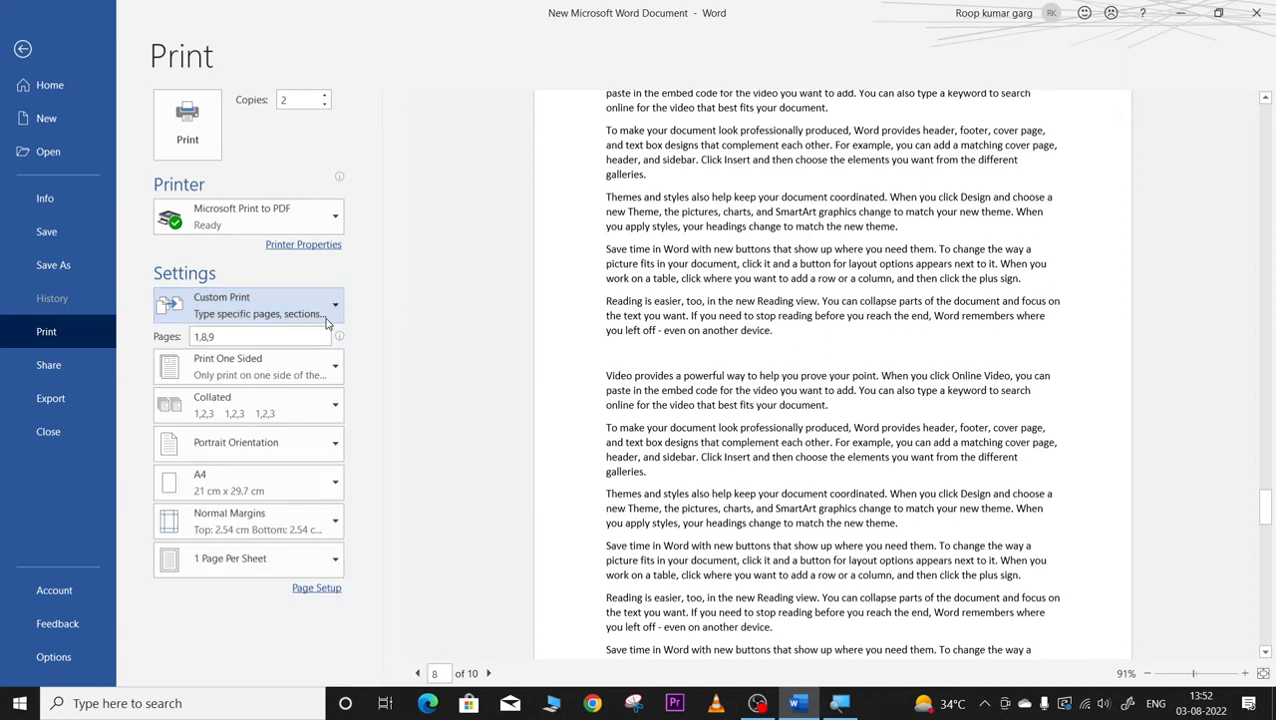
click(310, 372)
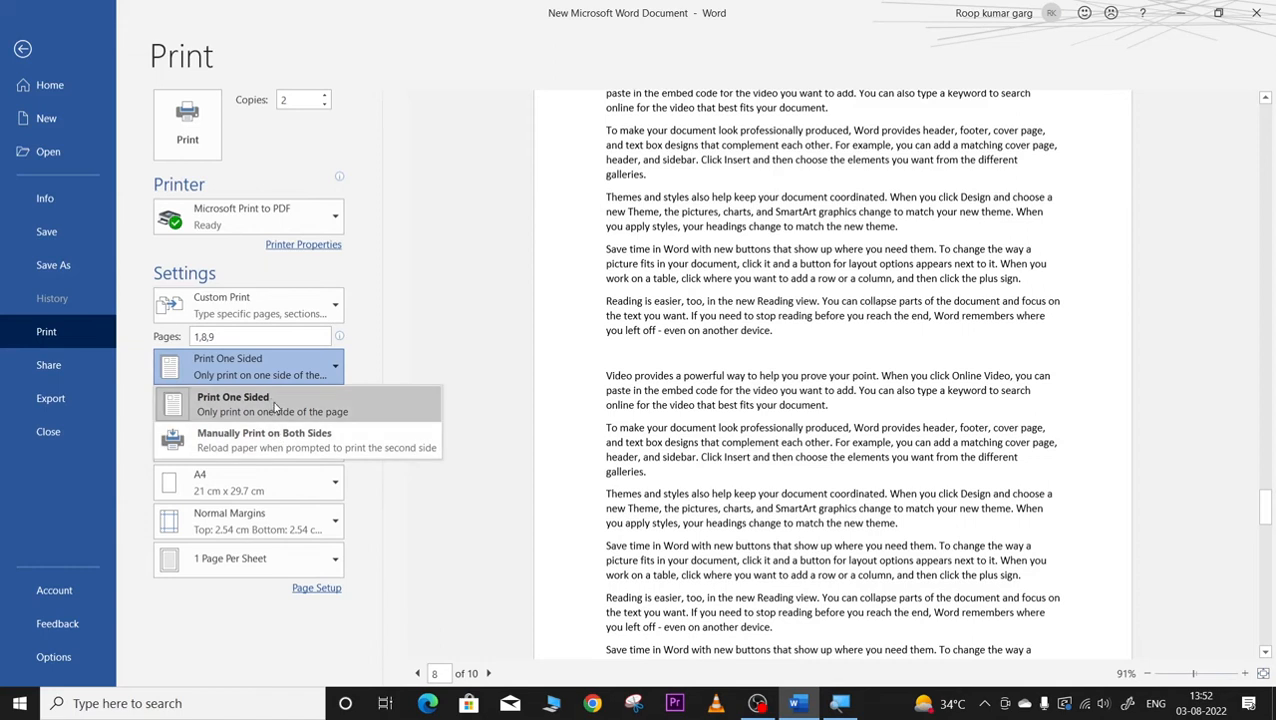
click(274, 405)
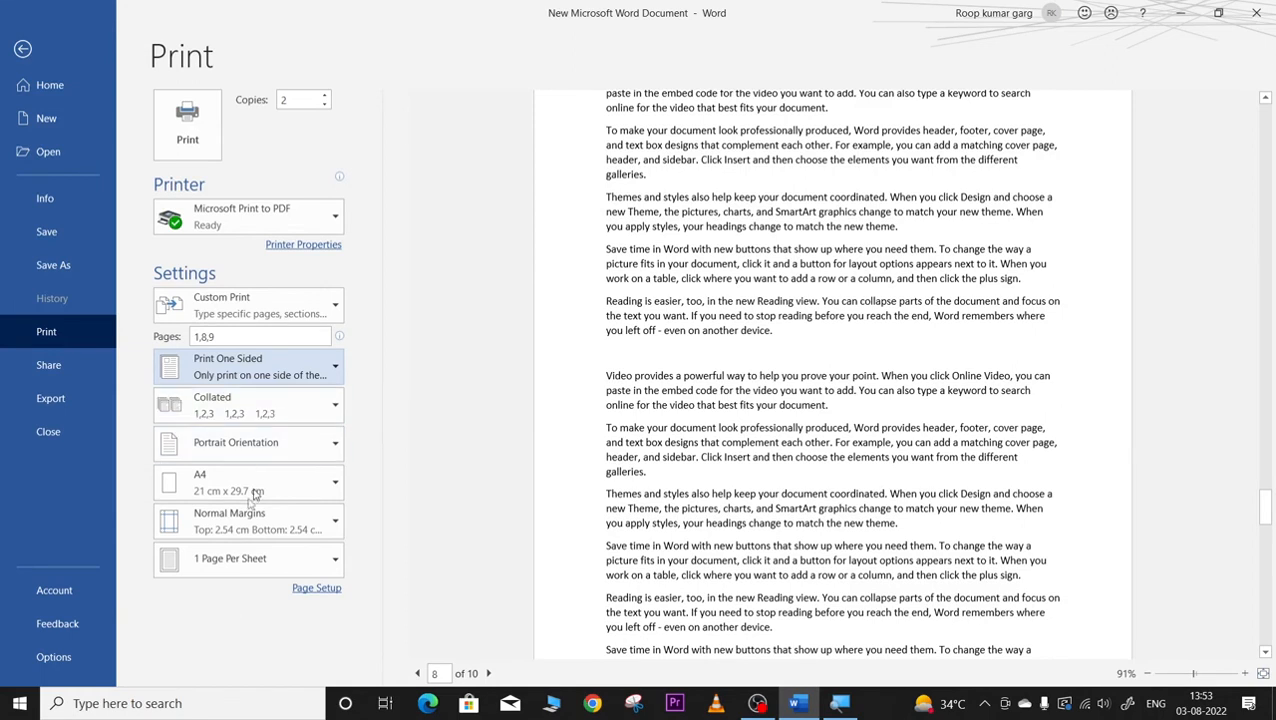
Set the collation of the copies to Uncollated and compare it with the Collated option.
click(301, 403)
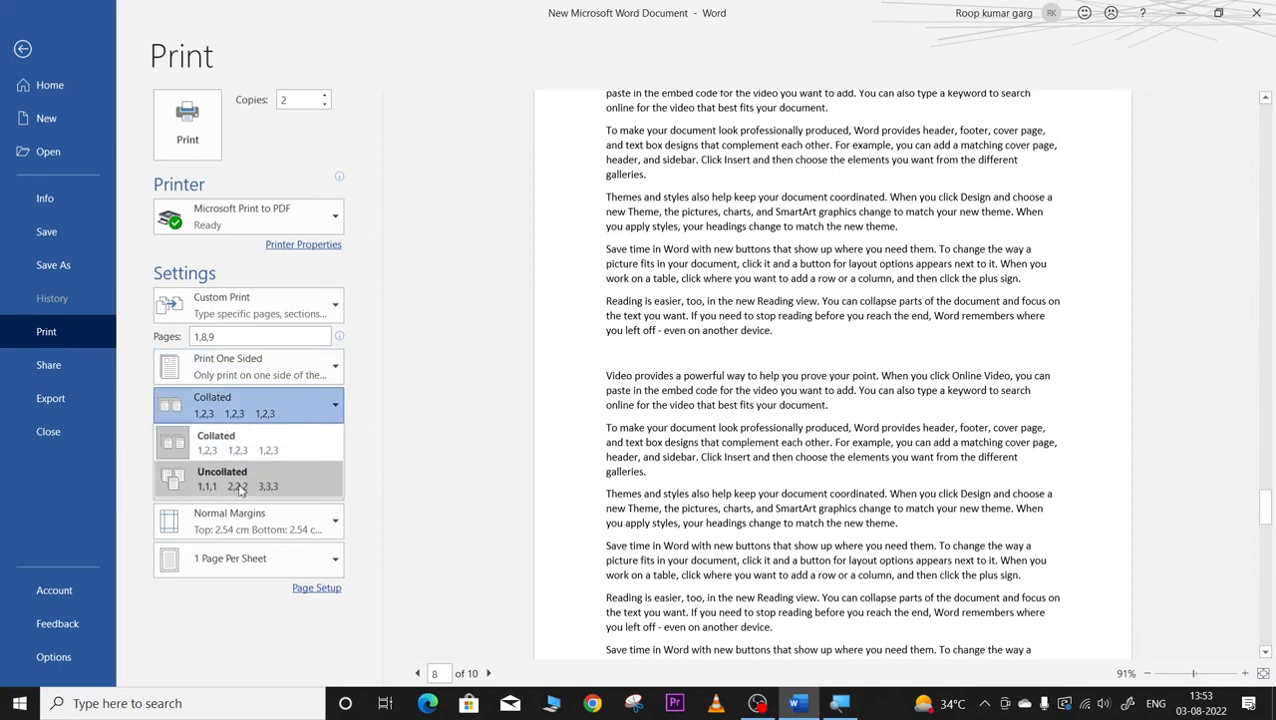
click(240, 487)
click(284, 403)
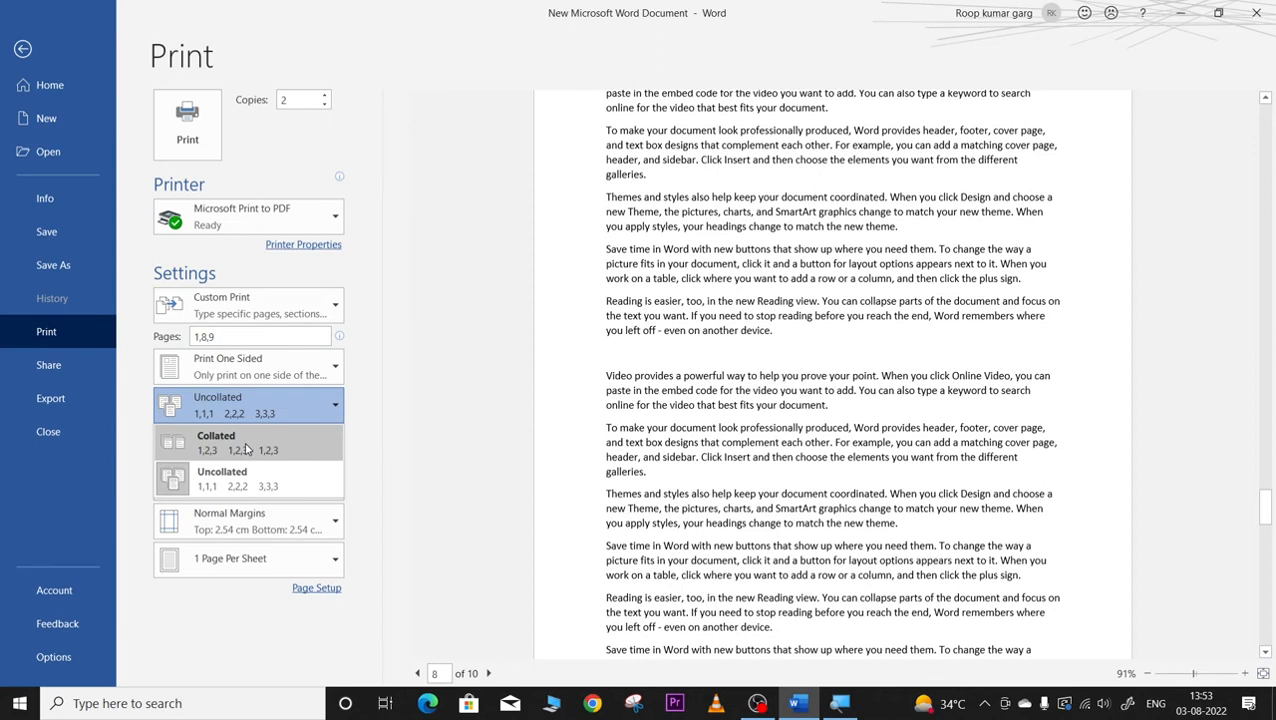
scroll(693, 651, down, 2)
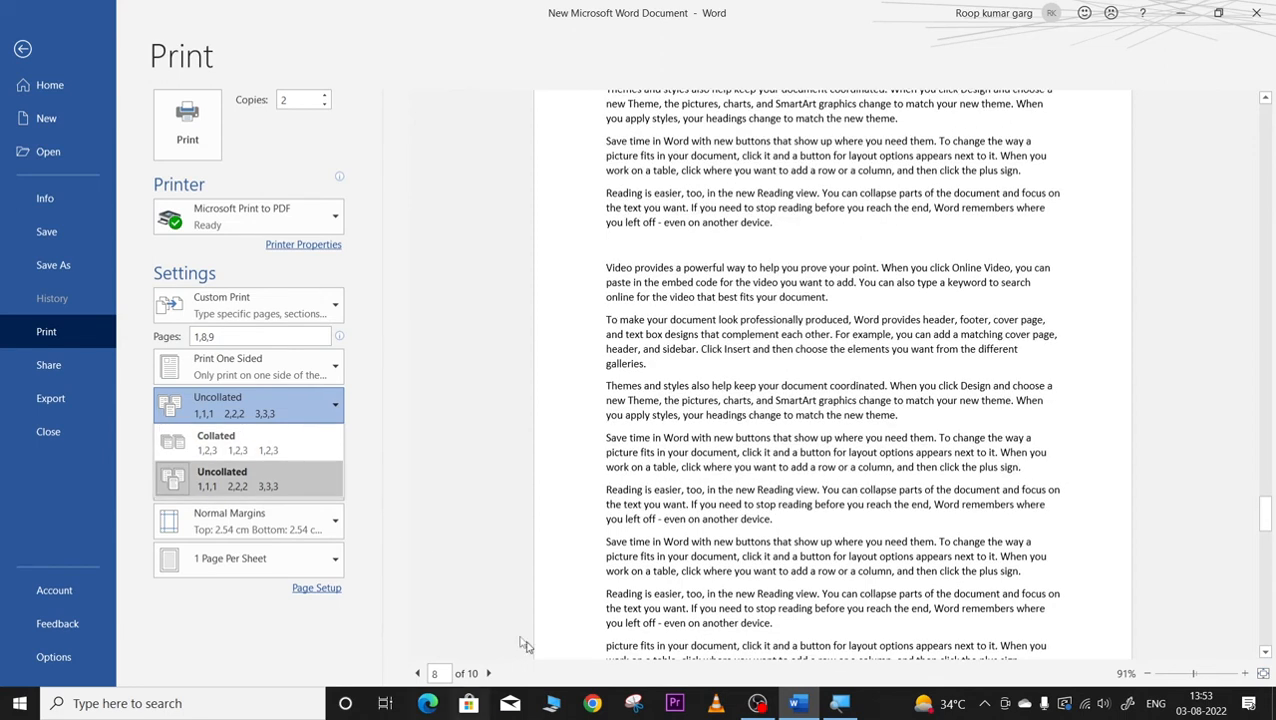
click(288, 400)
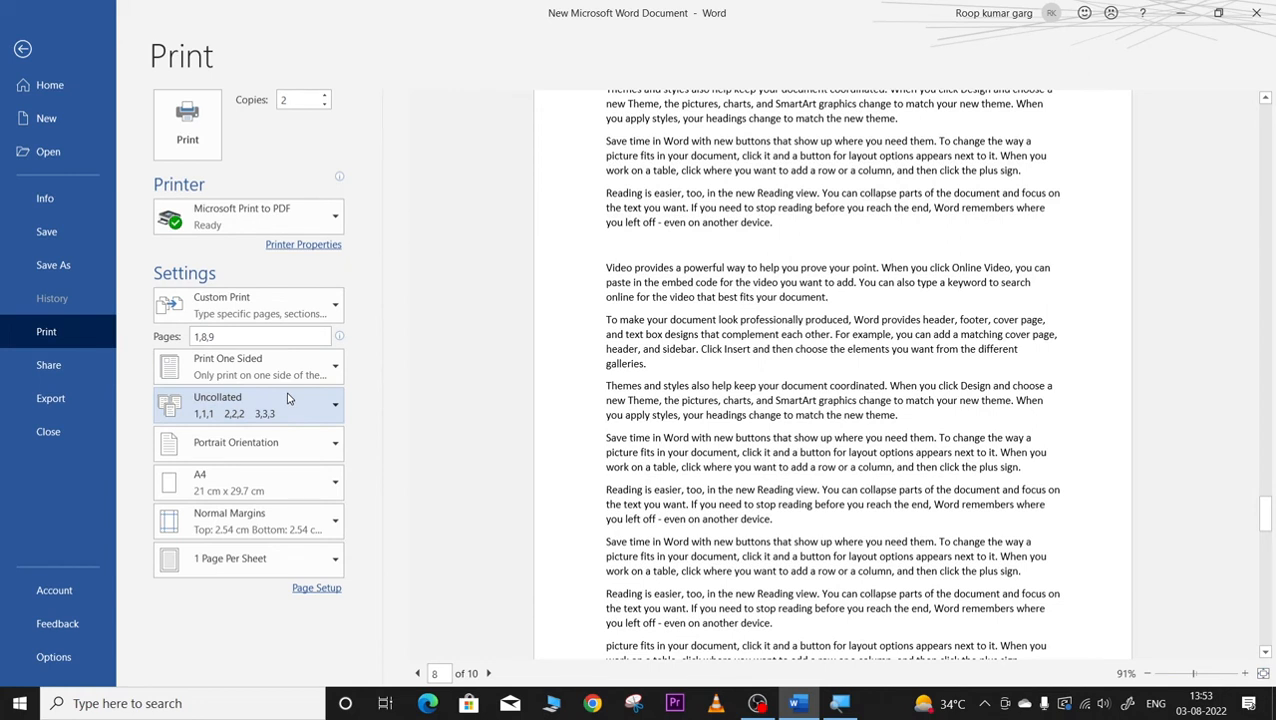
click(250, 414)
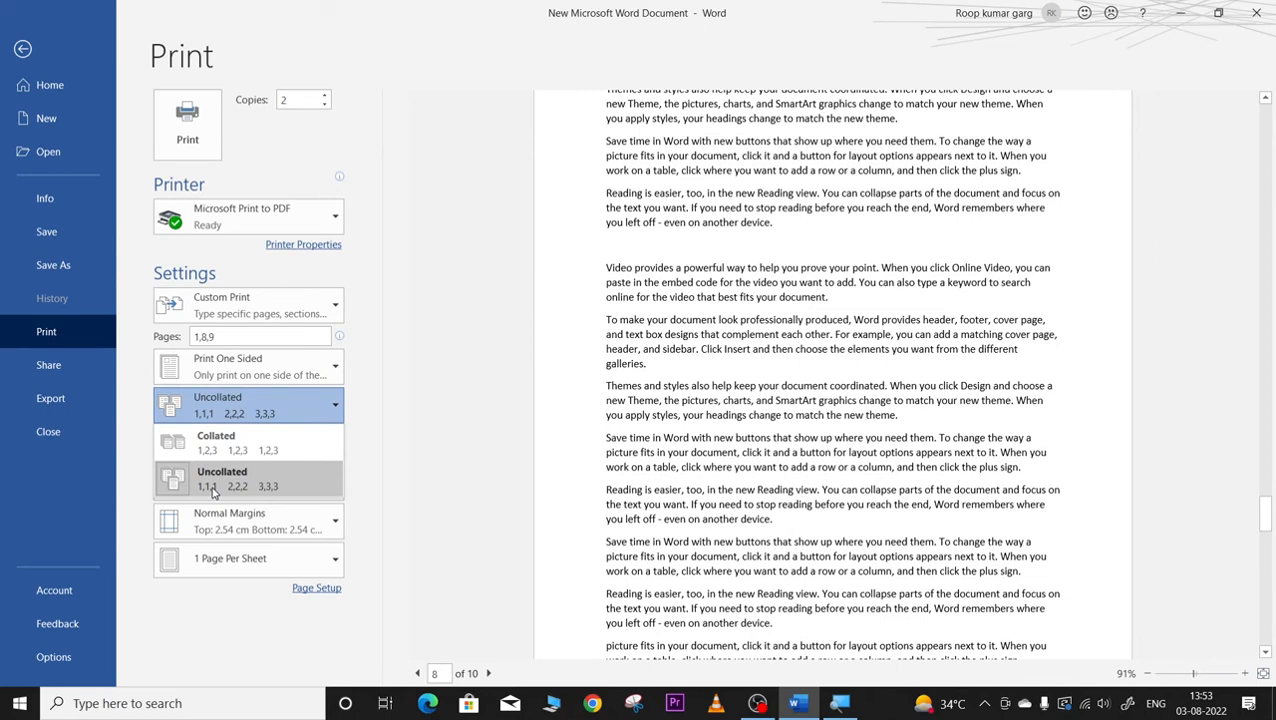
Apply the Mirrored margins preset with 0 cm on all sides and check the preview back to the first page.
click(242, 522)
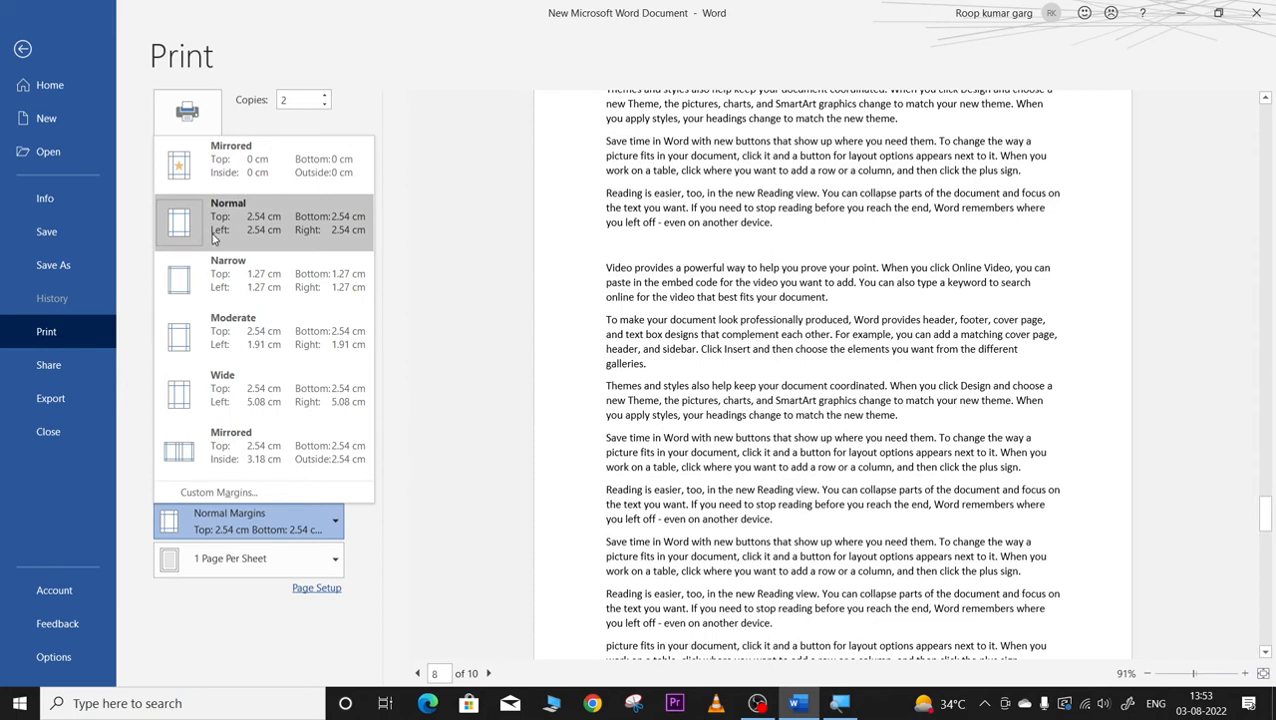
scroll(629, 291, up, 5)
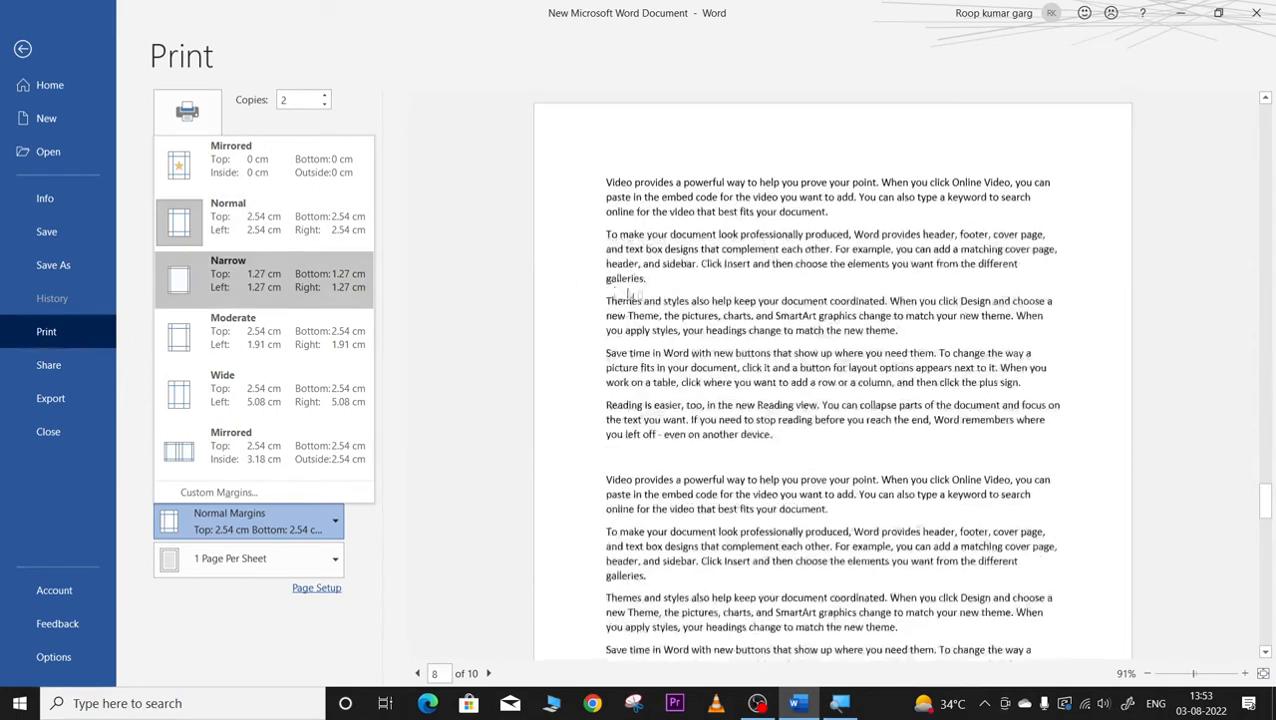
scroll(653, 296, down, 3)
scroll(650, 296, down, 4)
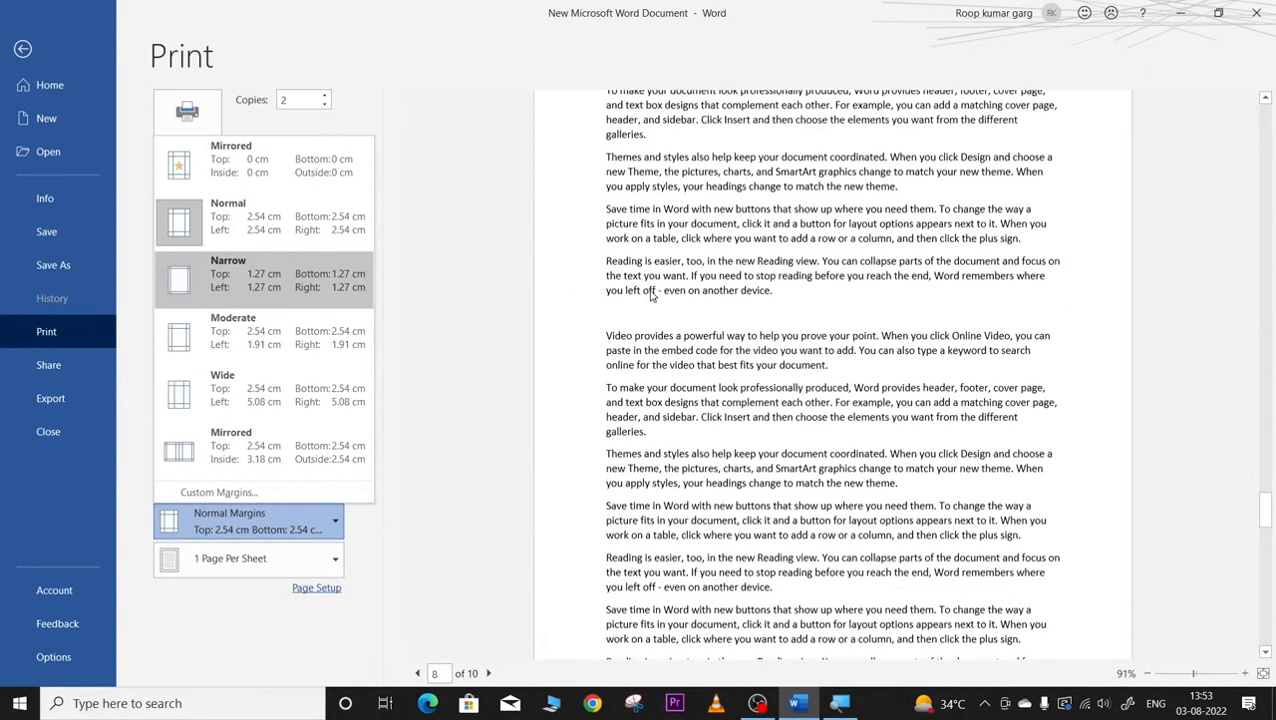
scroll(651, 296, up, 3)
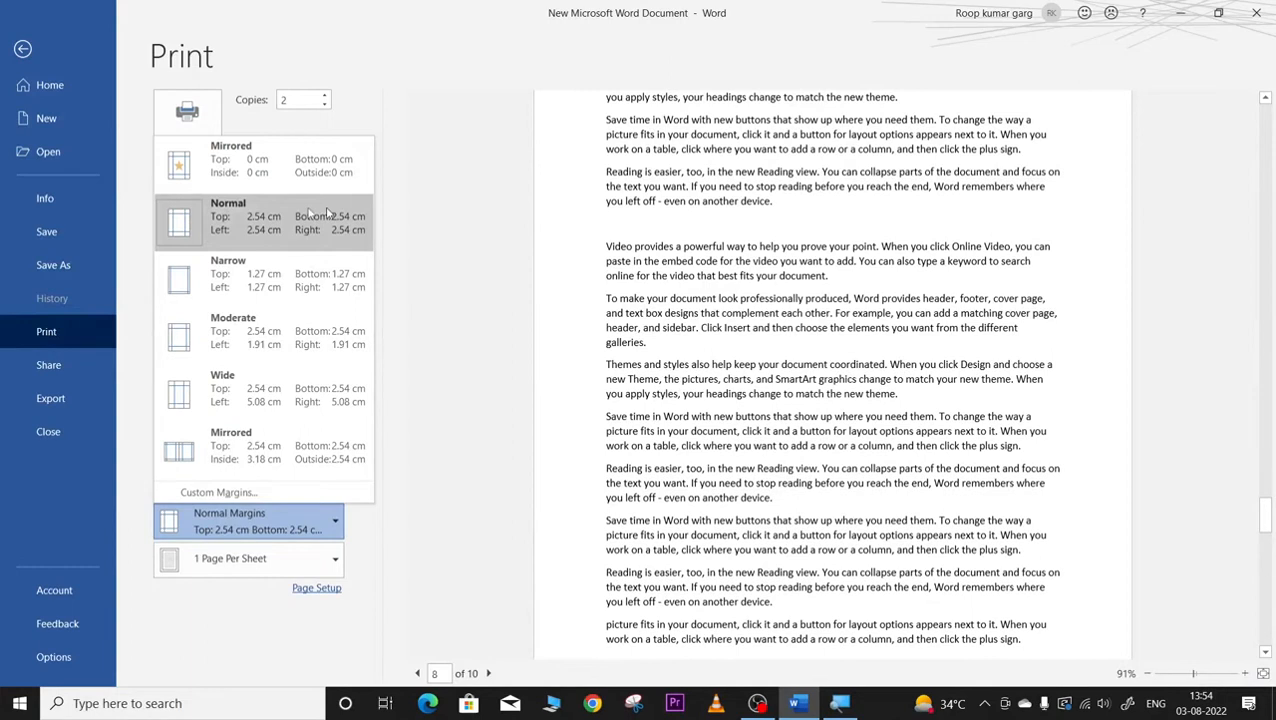
click(180, 168)
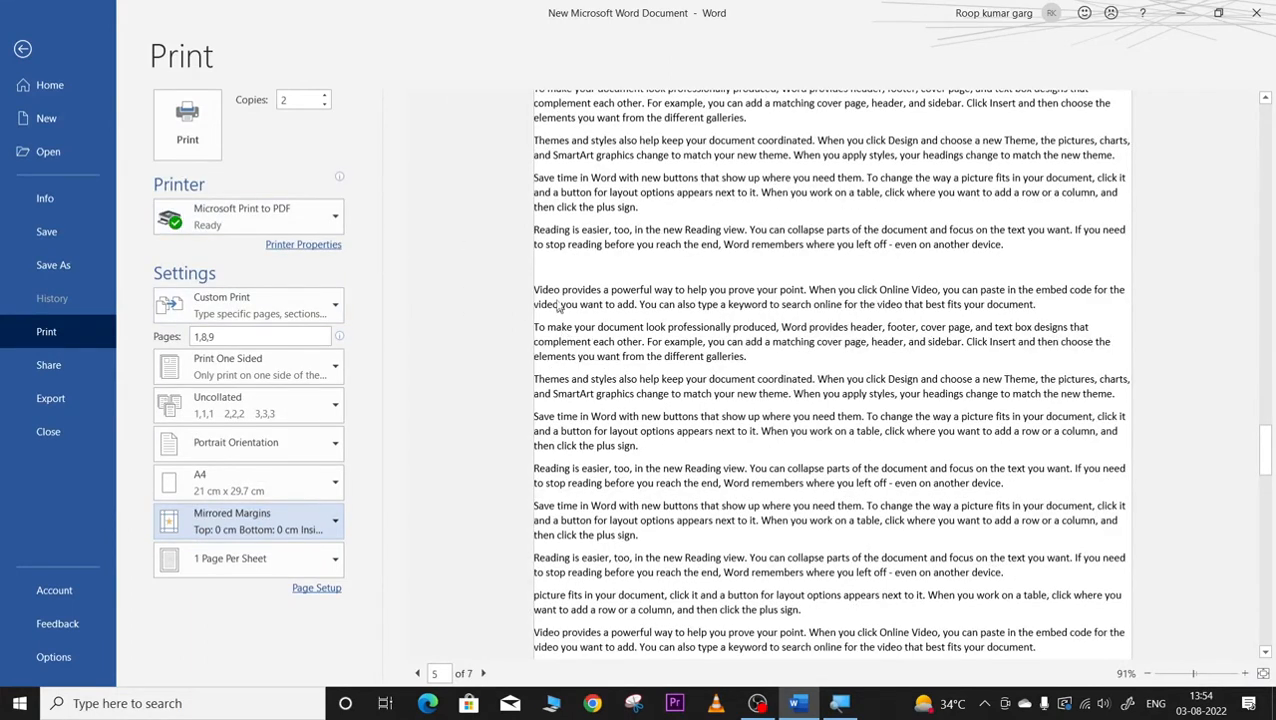
scroll(588, 248, up, 5)
scroll(600, 258, up, 20)
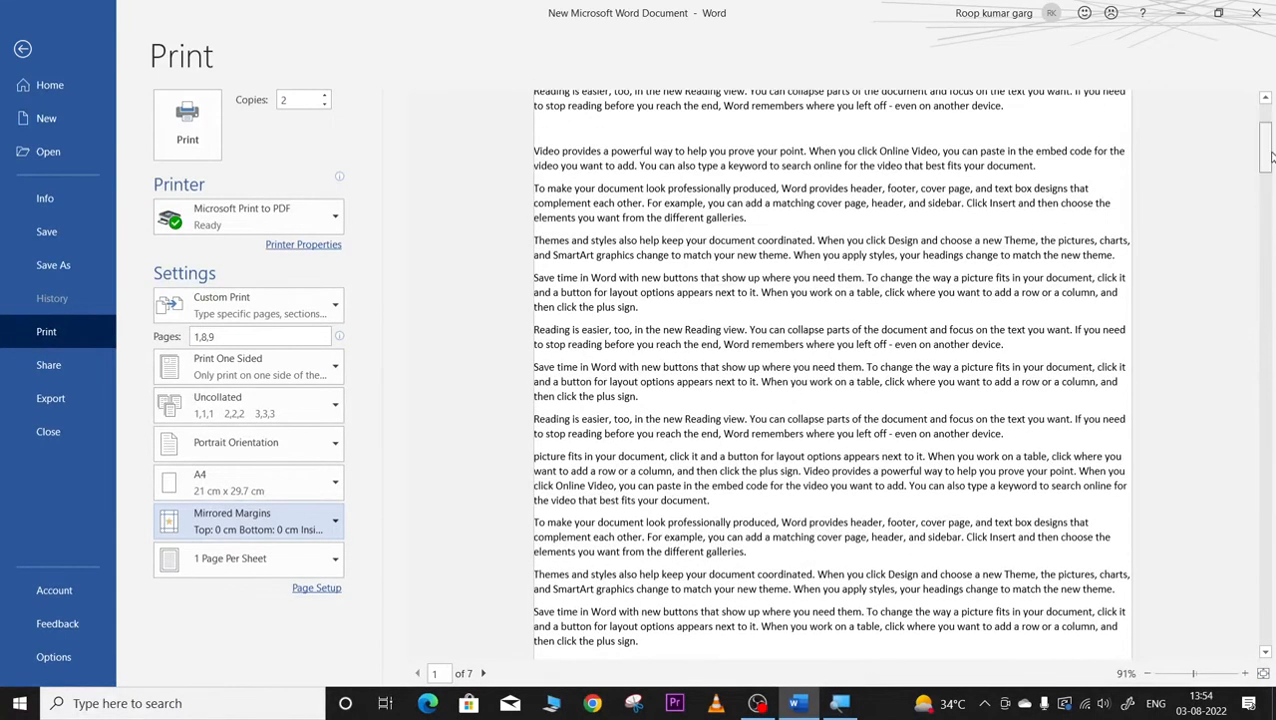
scroll(1150, 155, up, 3)
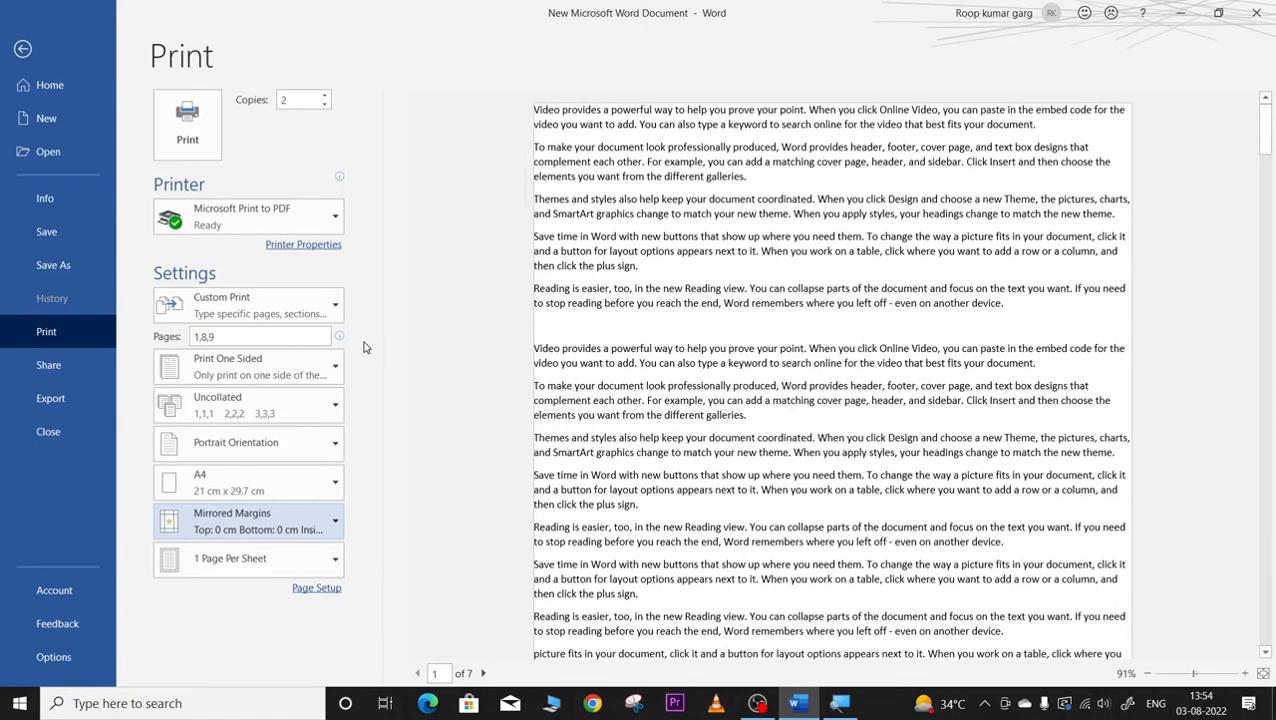
Apply the Normal margins preset of 2.54 cm and check the text's spacing in the preview.
click(318, 305)
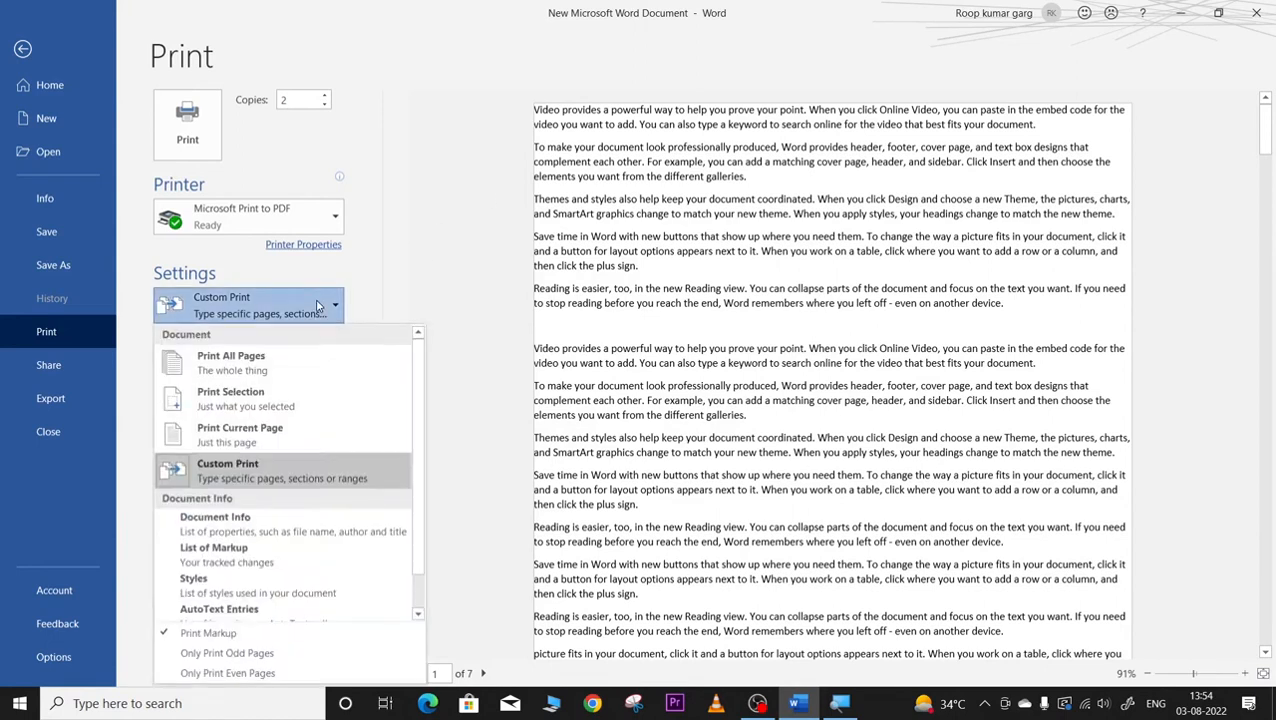
click(319, 305)
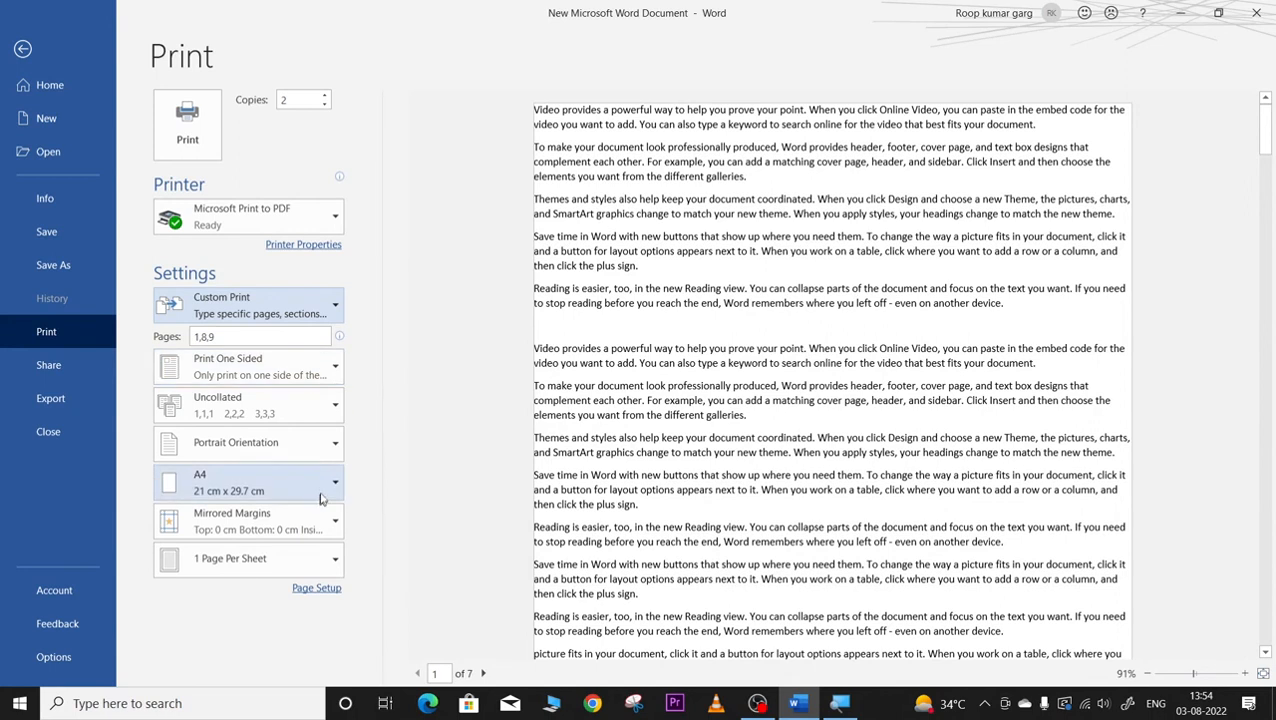
click(322, 535)
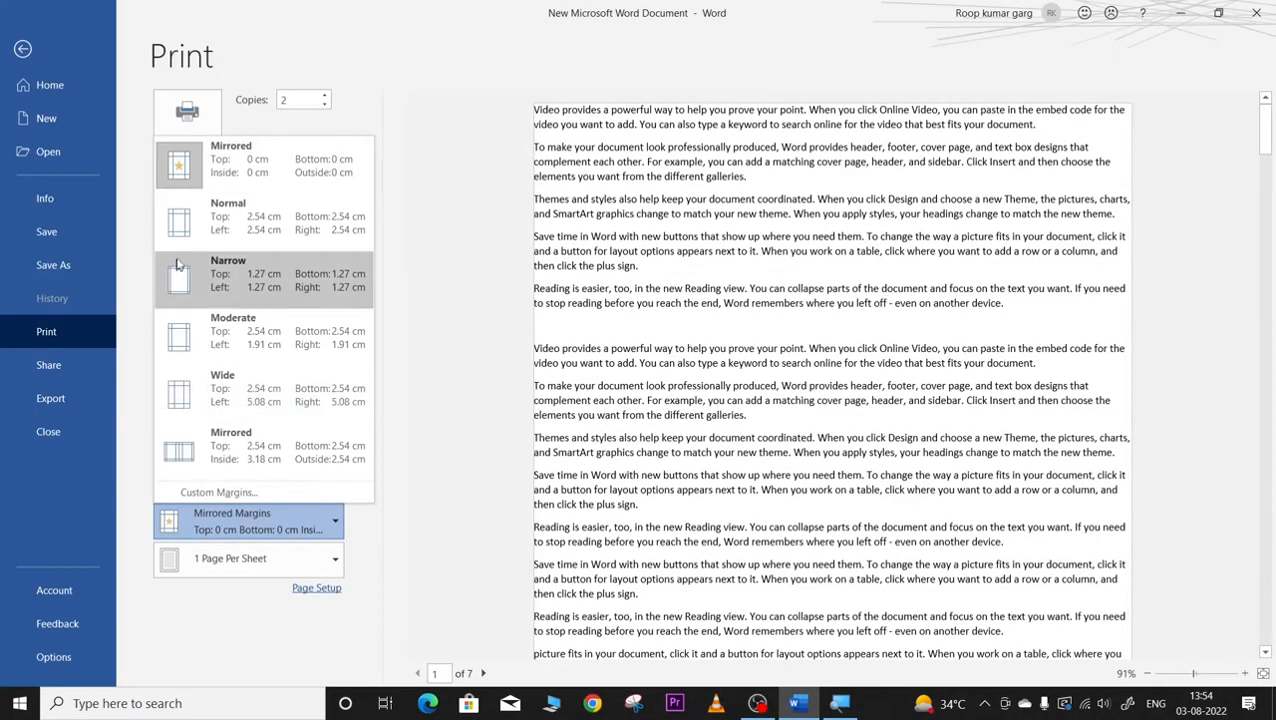
click(262, 216)
scroll(838, 393, down, 10)
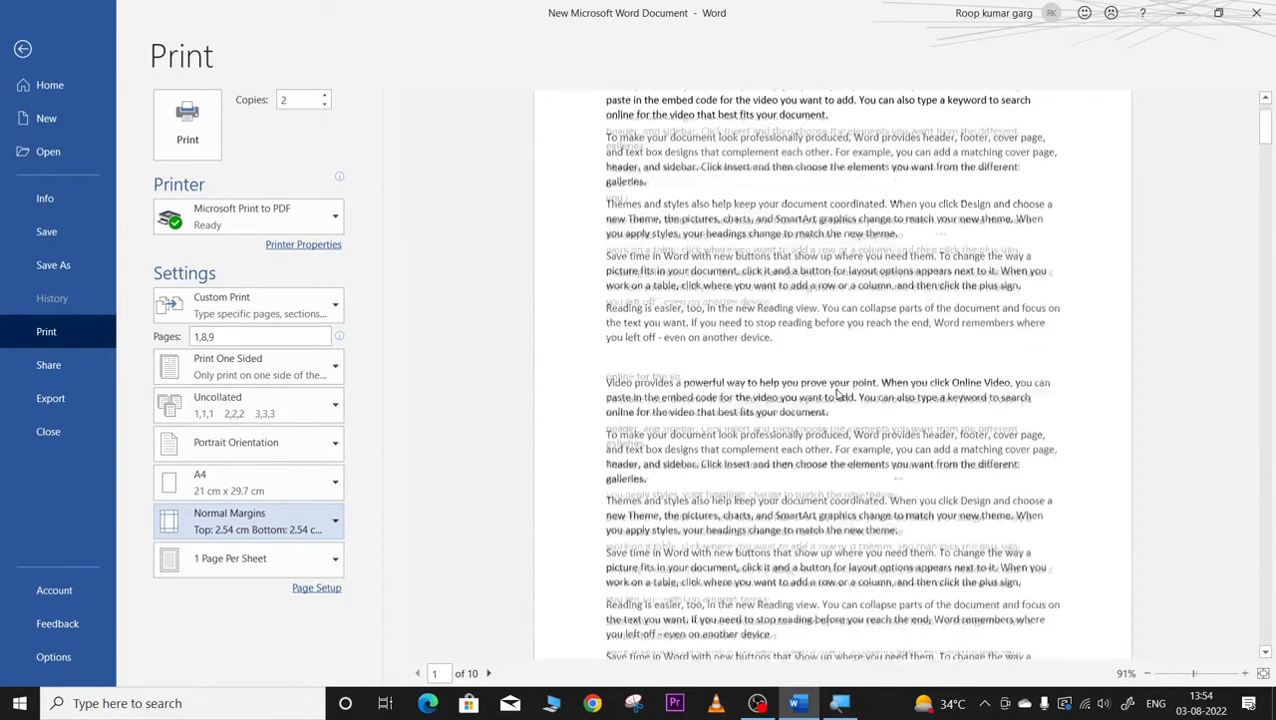
scroll(838, 393, up, 5)
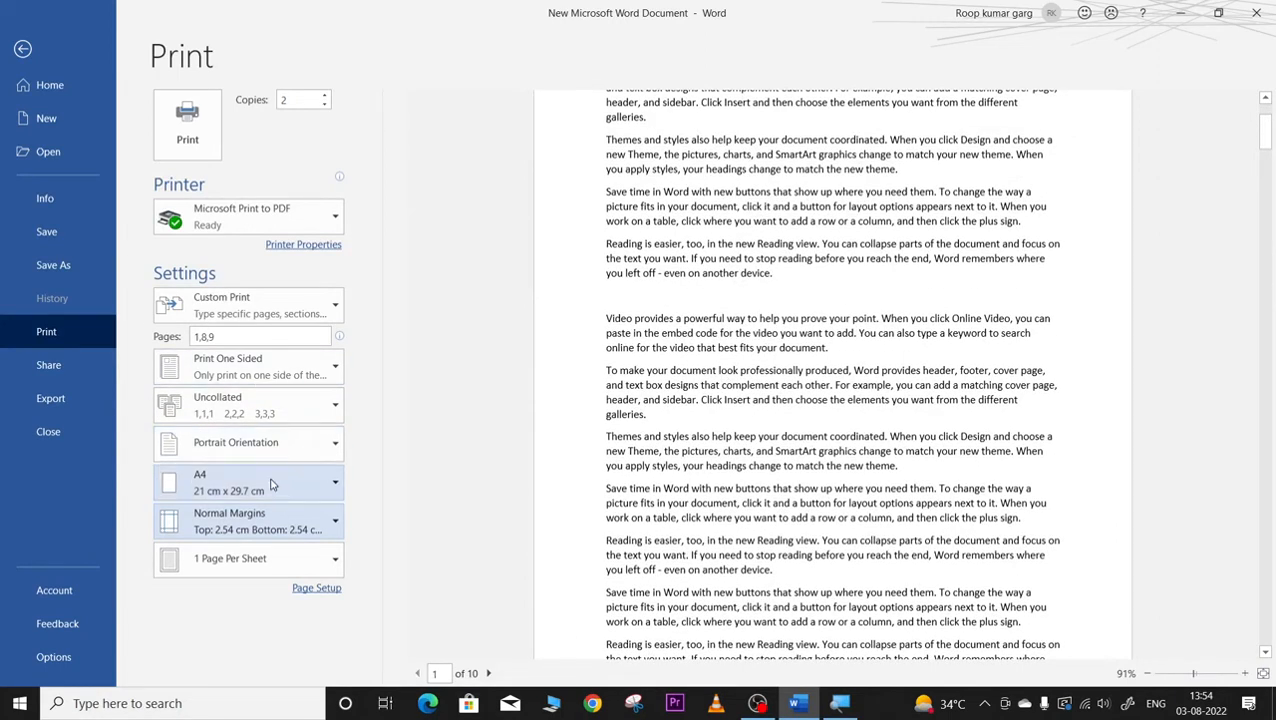
Apply the Narrow margins preset with 1.27 cm on all sides, leaving the print range at Custom Print.
click(275, 521)
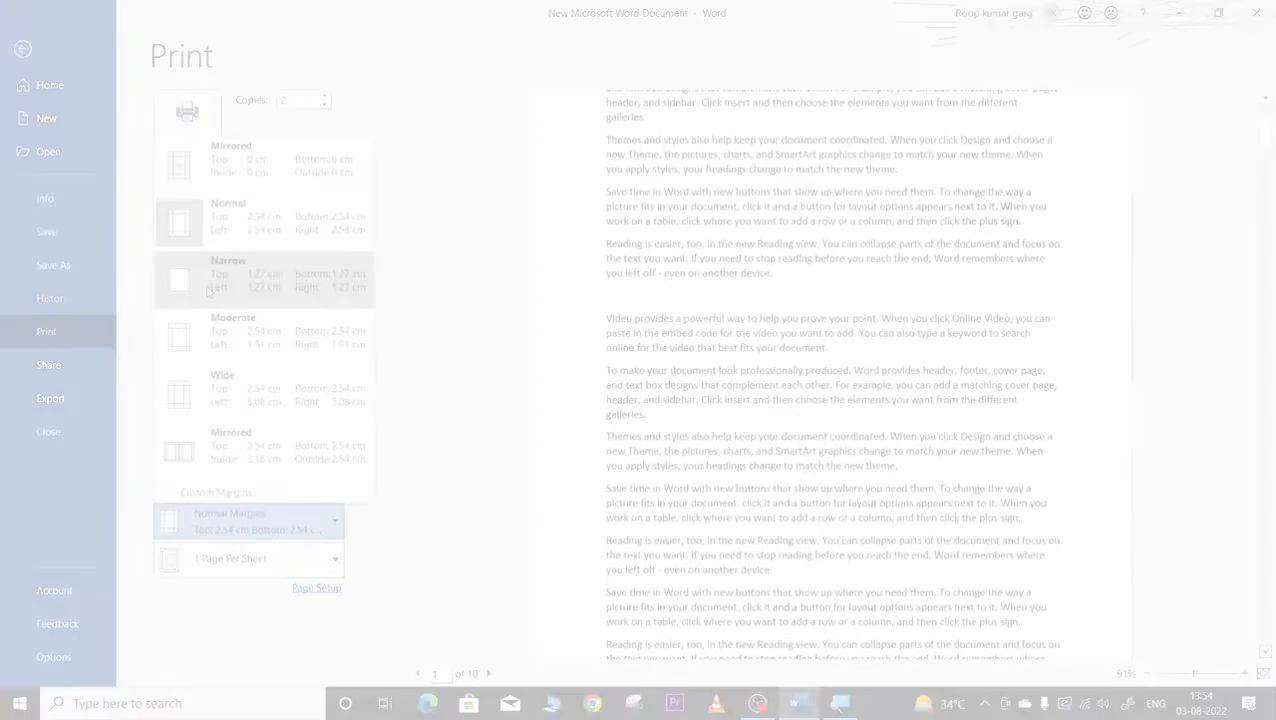
click(208, 288)
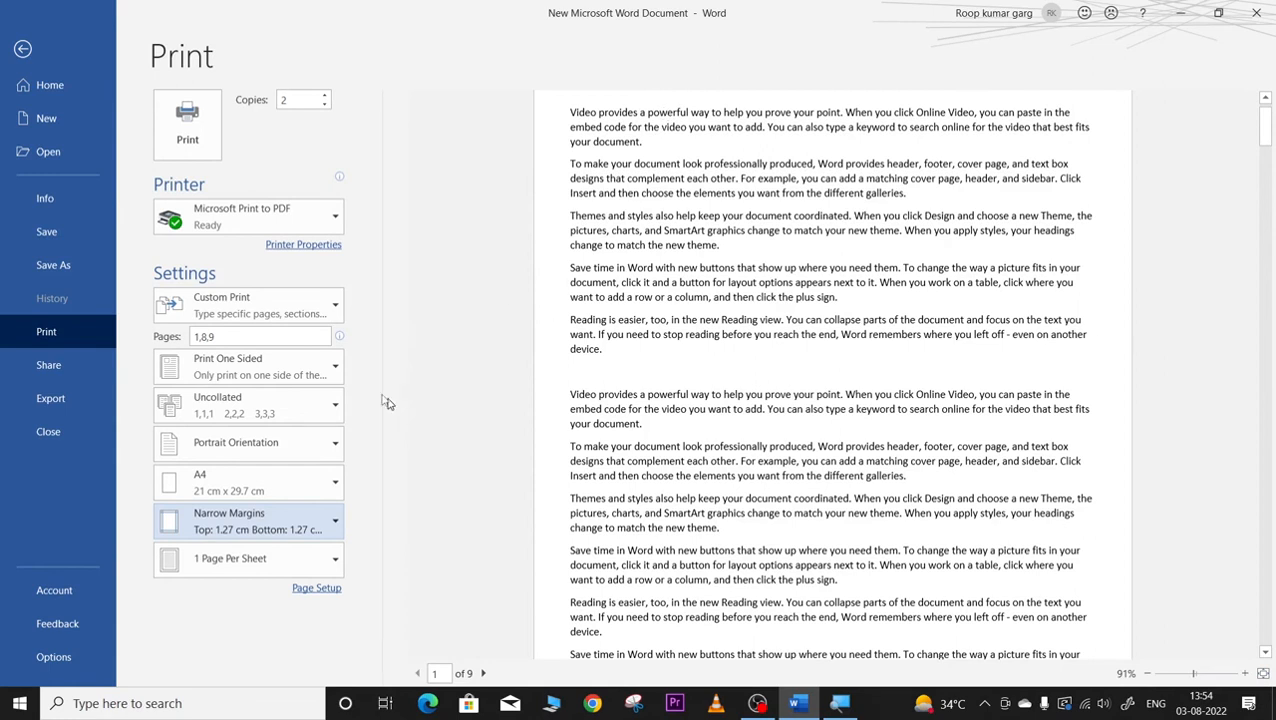
click(332, 310)
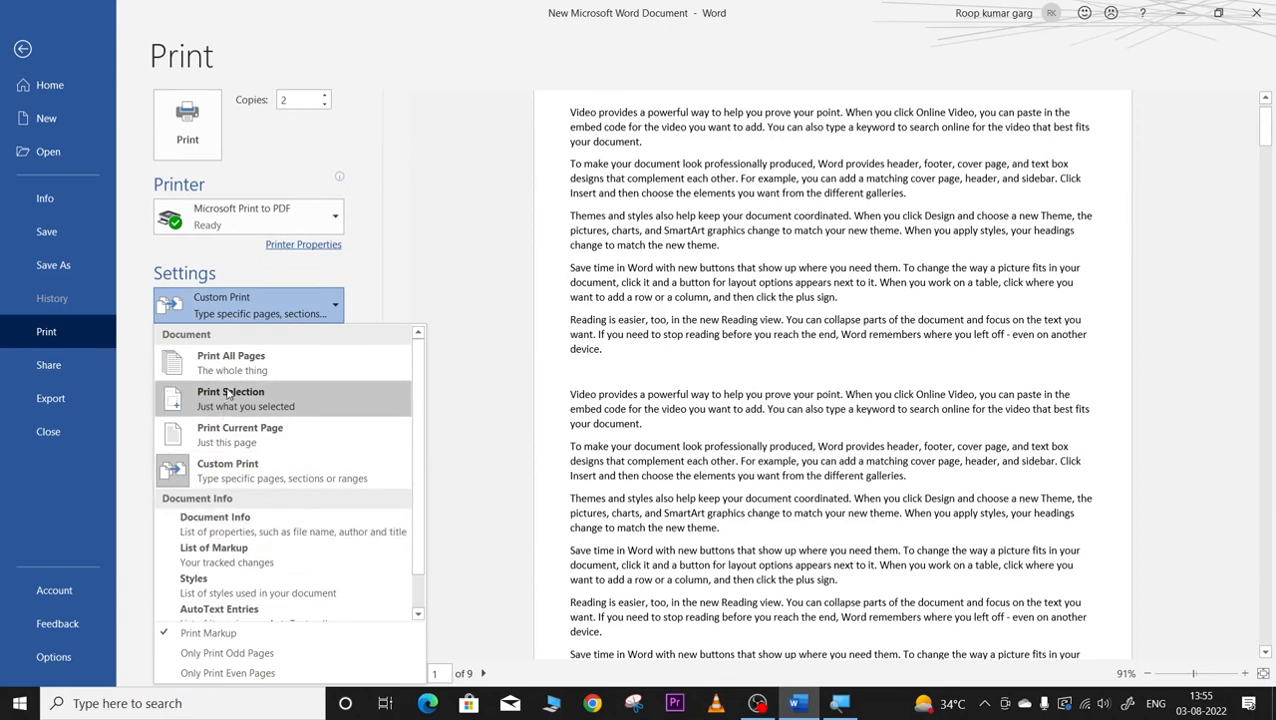
click(484, 265)
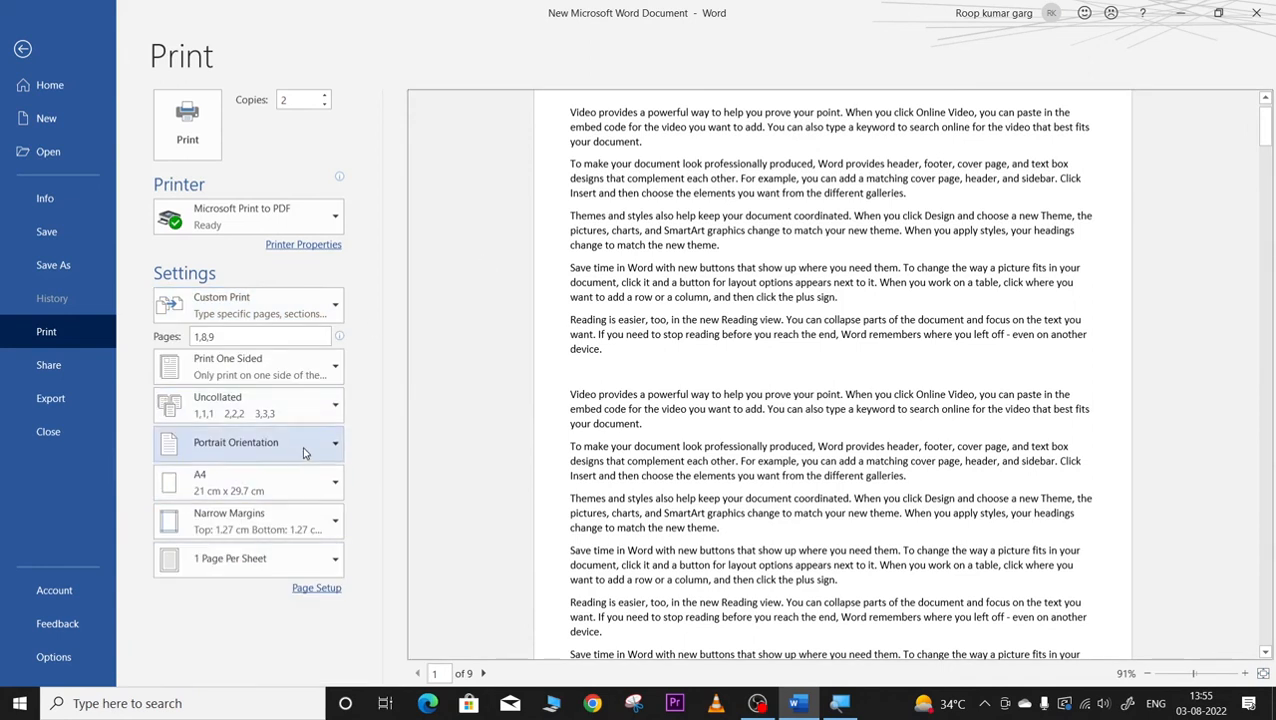
Open the custom margins settings and review the page setup's paper and layout options.
click(302, 446)
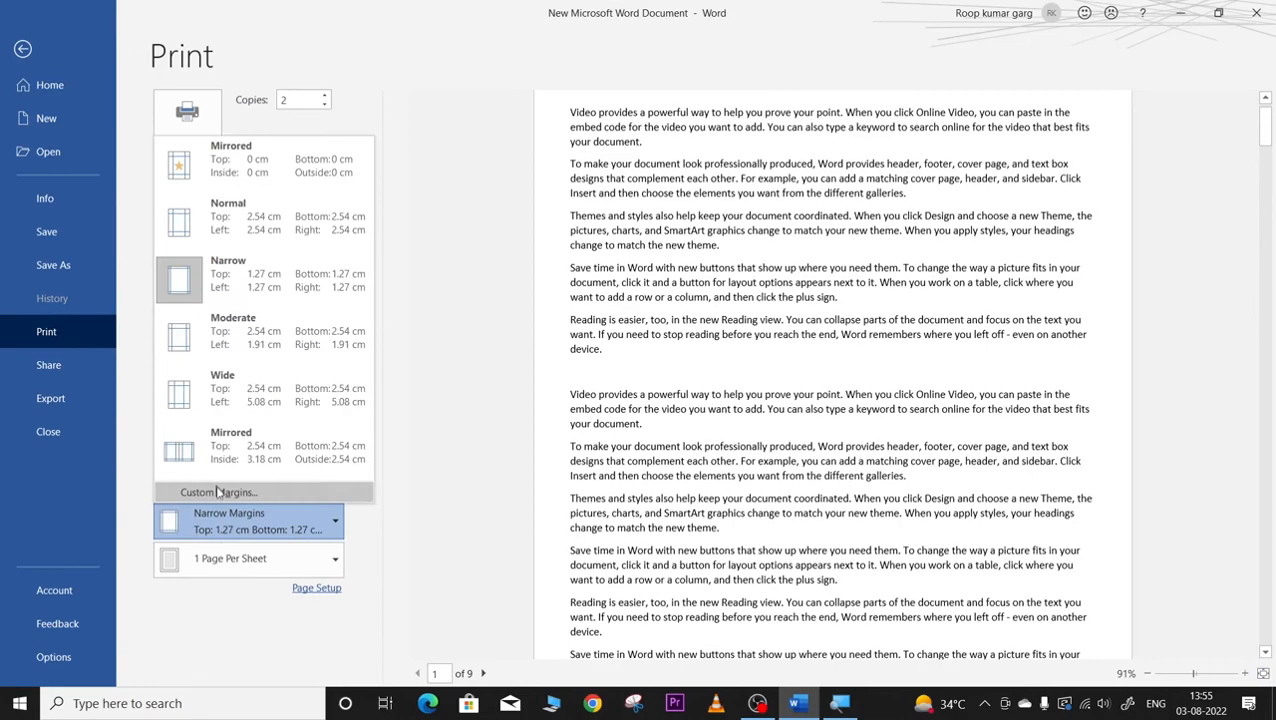
click(218, 492)
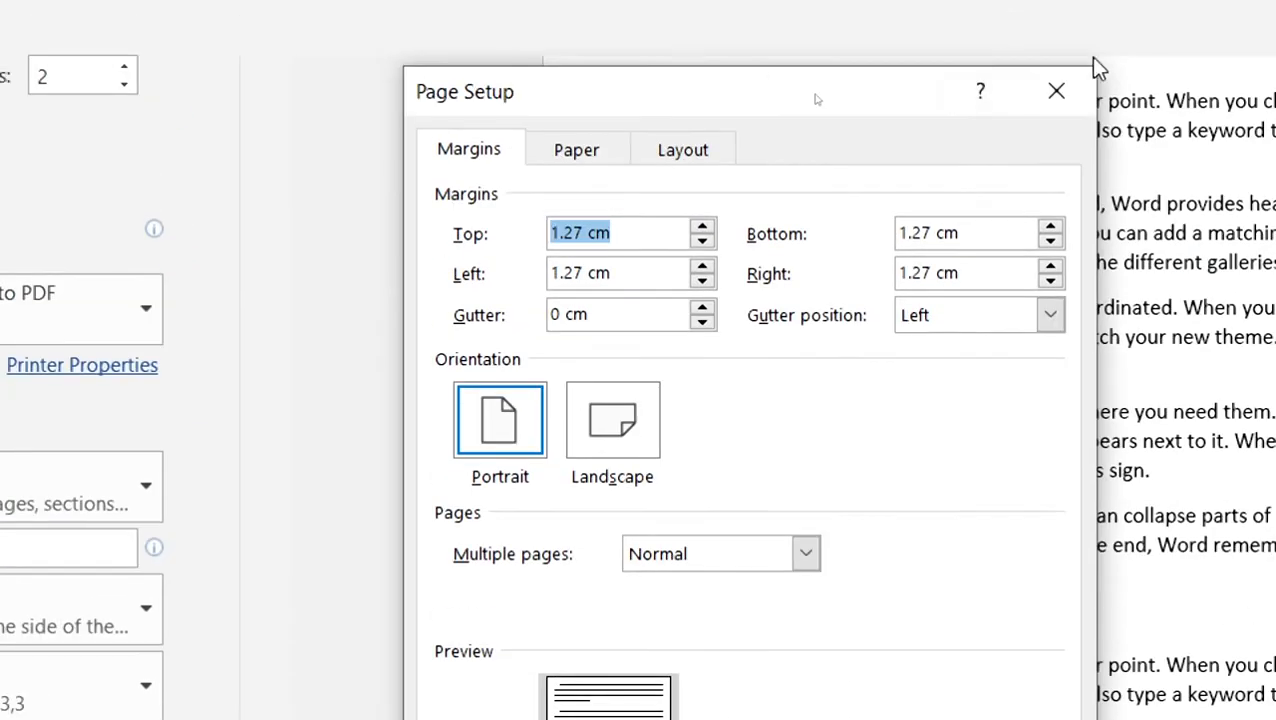
click(586, 145)
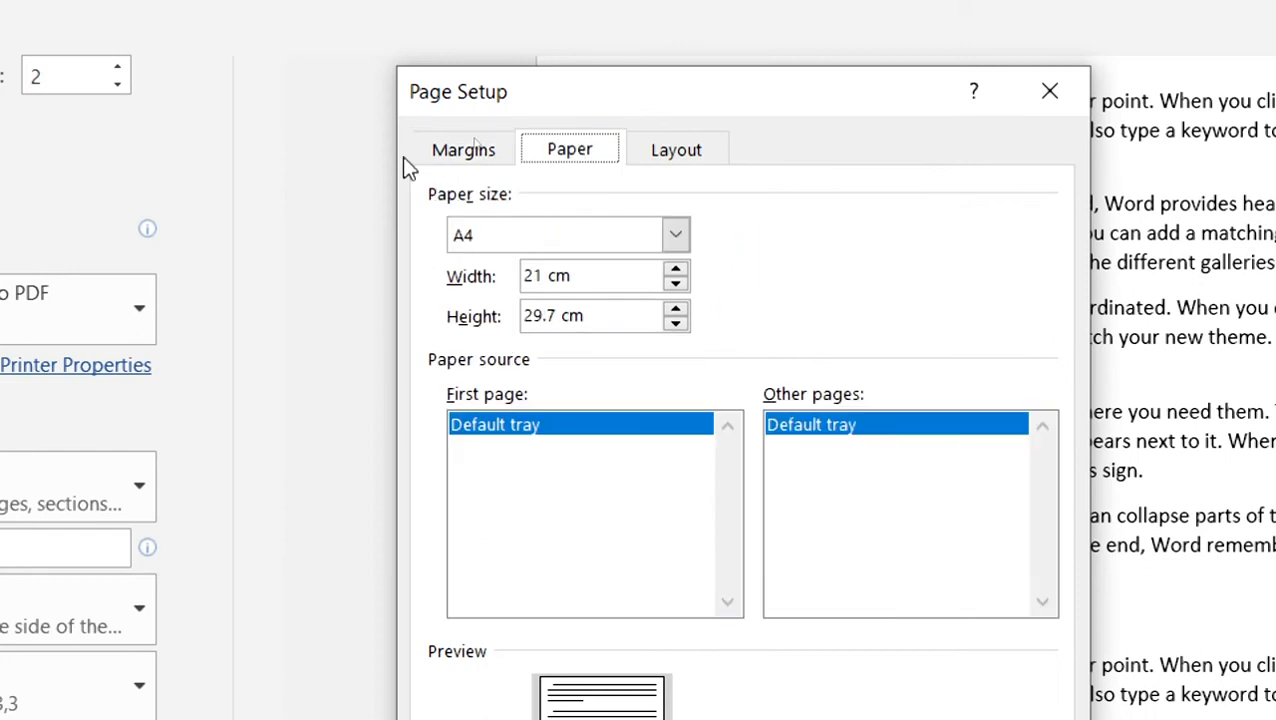
click(477, 150)
click(590, 142)
click(683, 152)
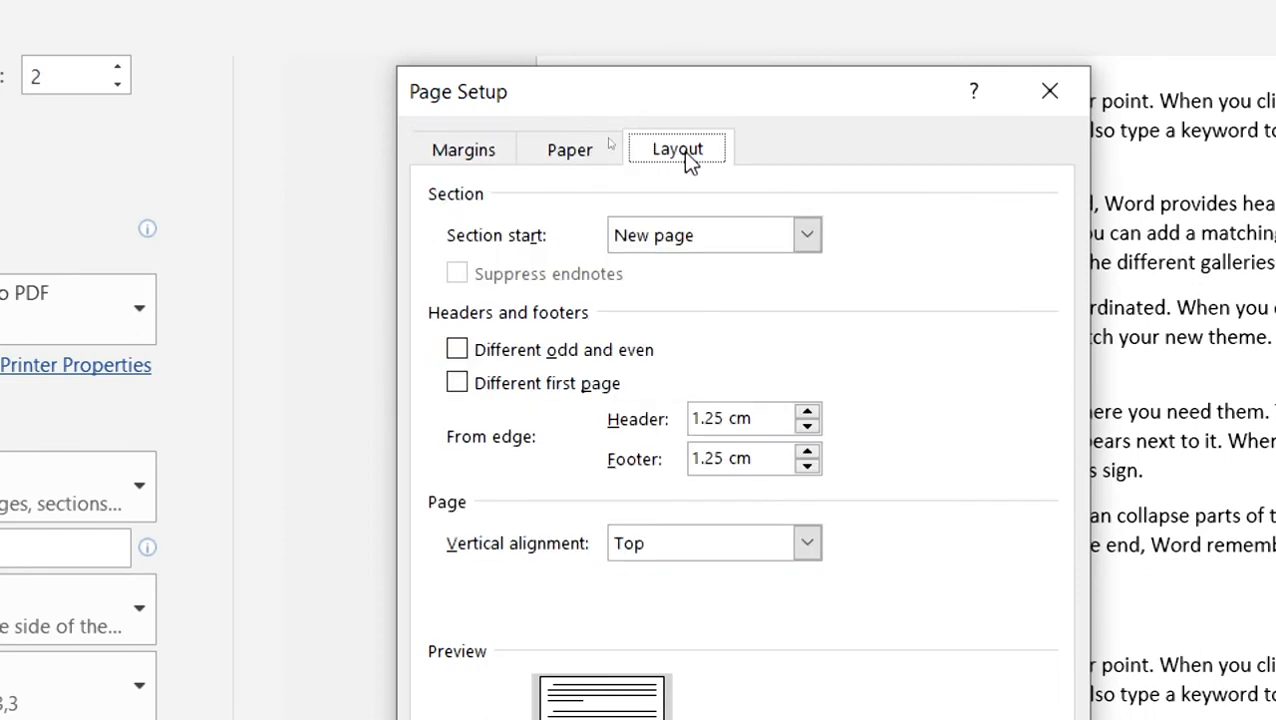
click(565, 150)
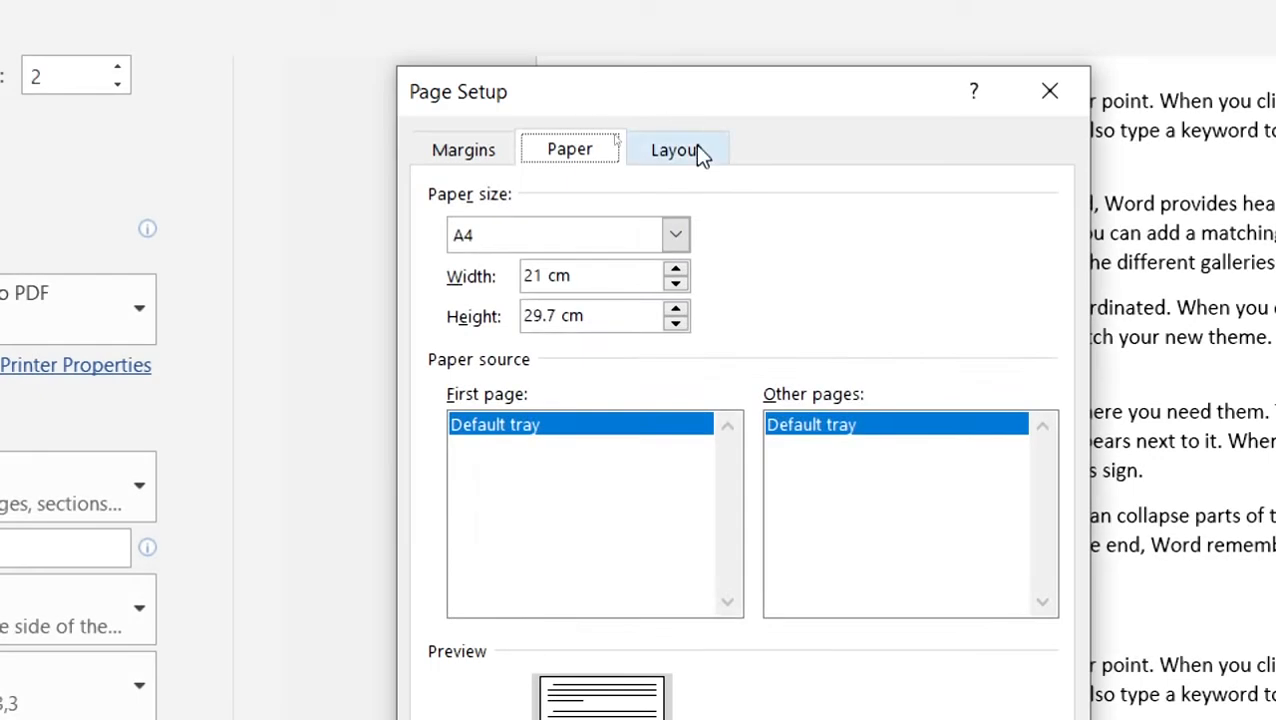
click(692, 153)
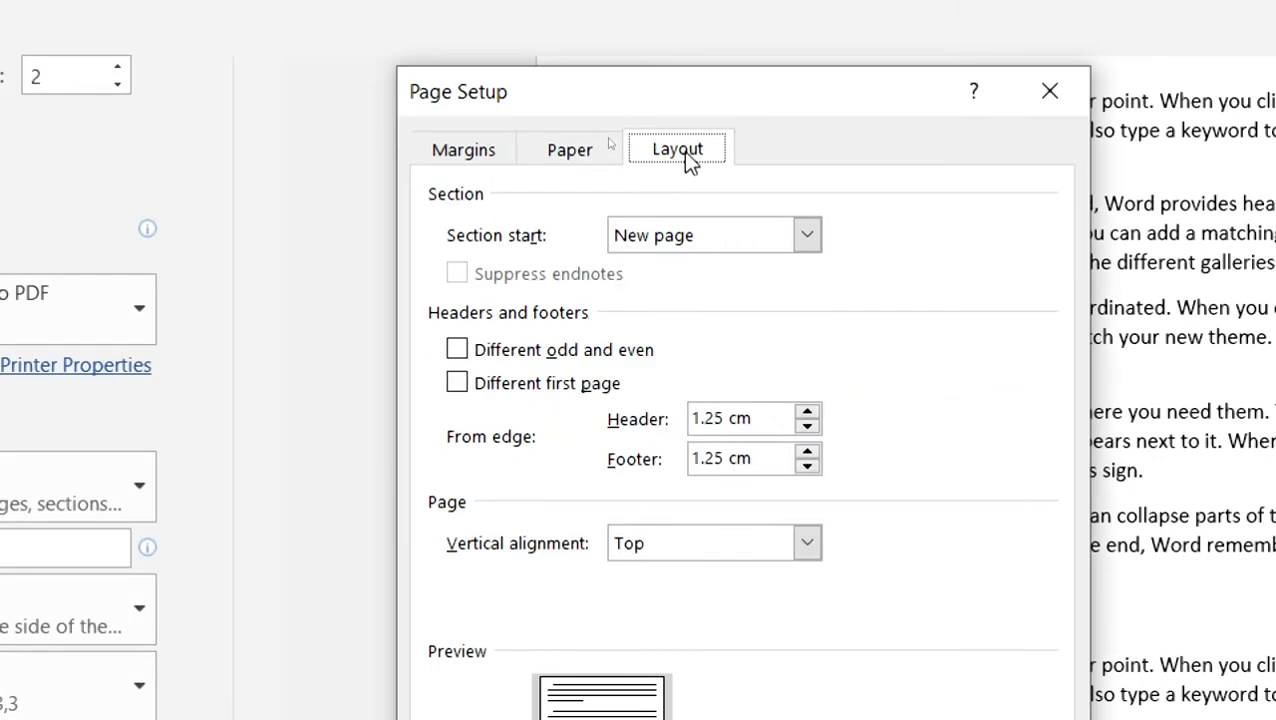
Set the custom top, bottom, left and right margins to 0 cm for the whole document and check the preview.
click(481, 147)
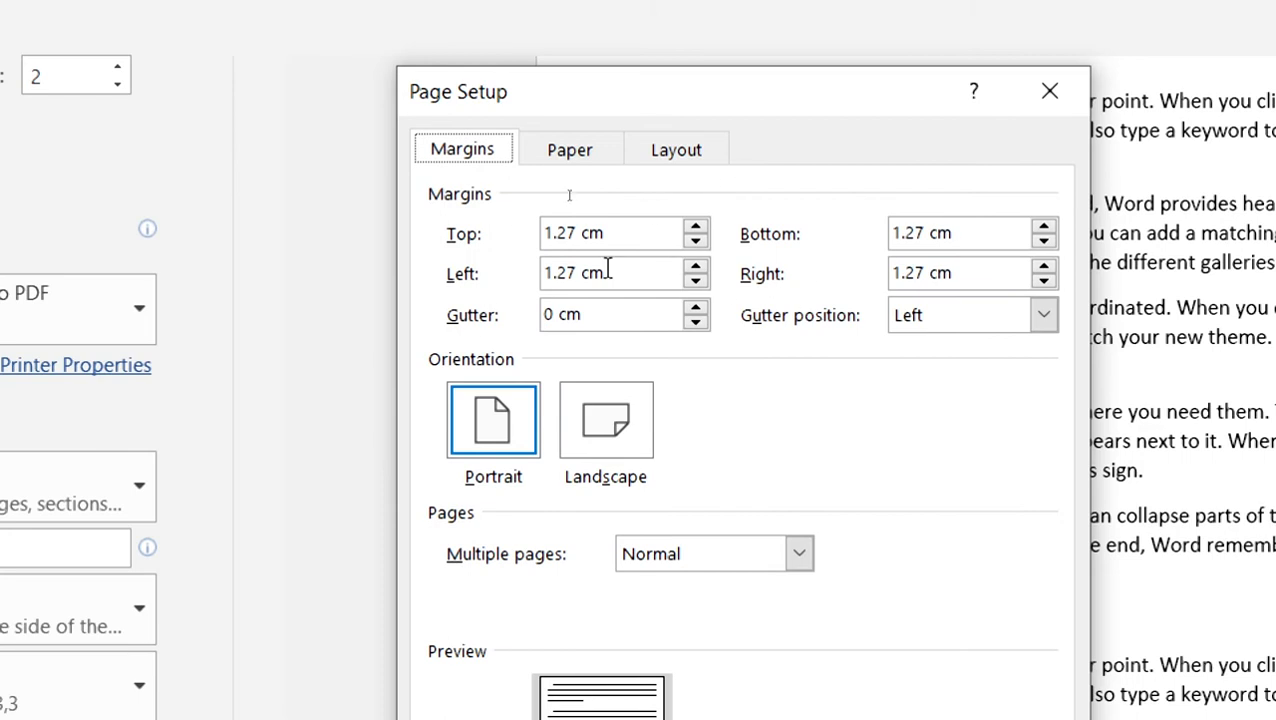
key(Tab)
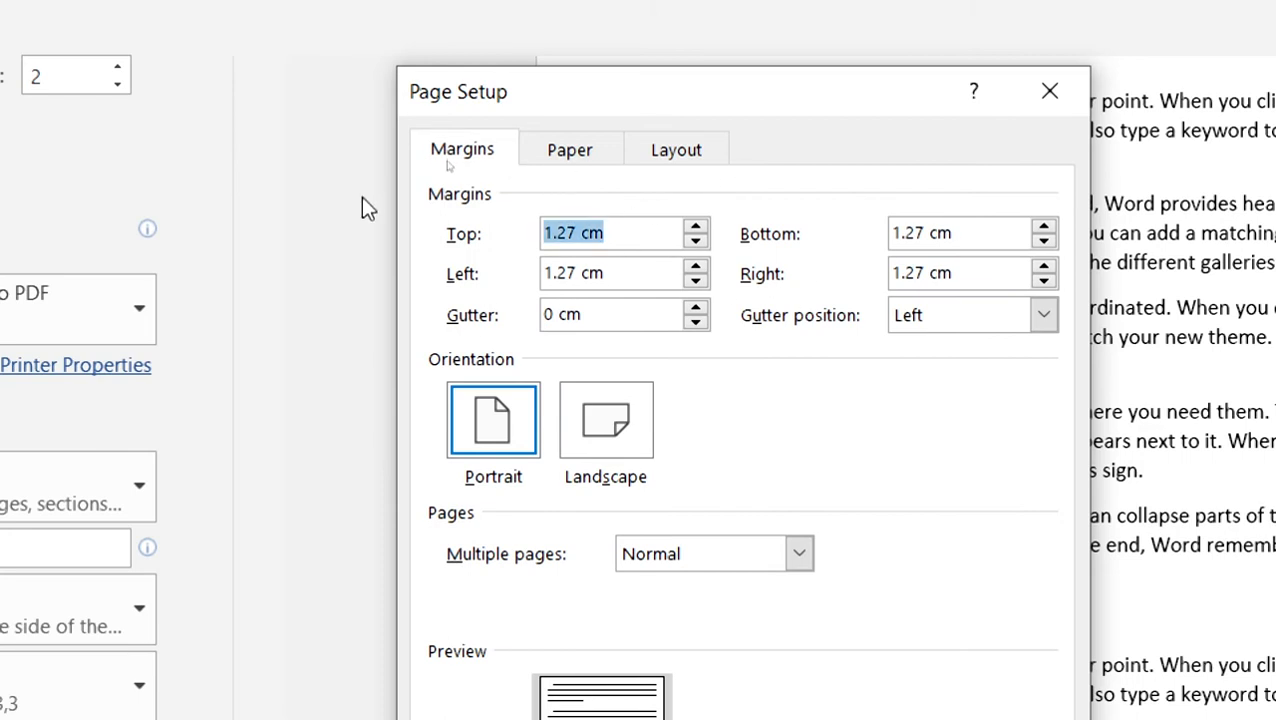
text(0)
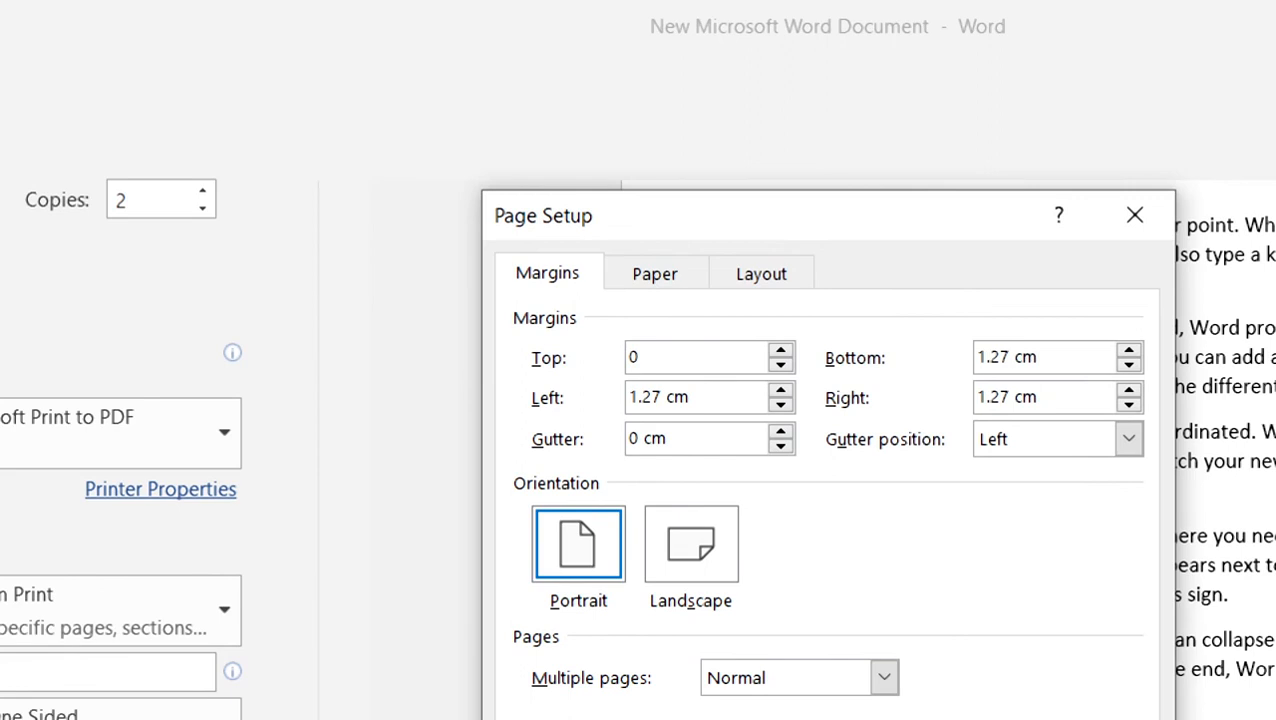
key(Tab)
text(0)
key(Tab)
text(0)
key(Tab)
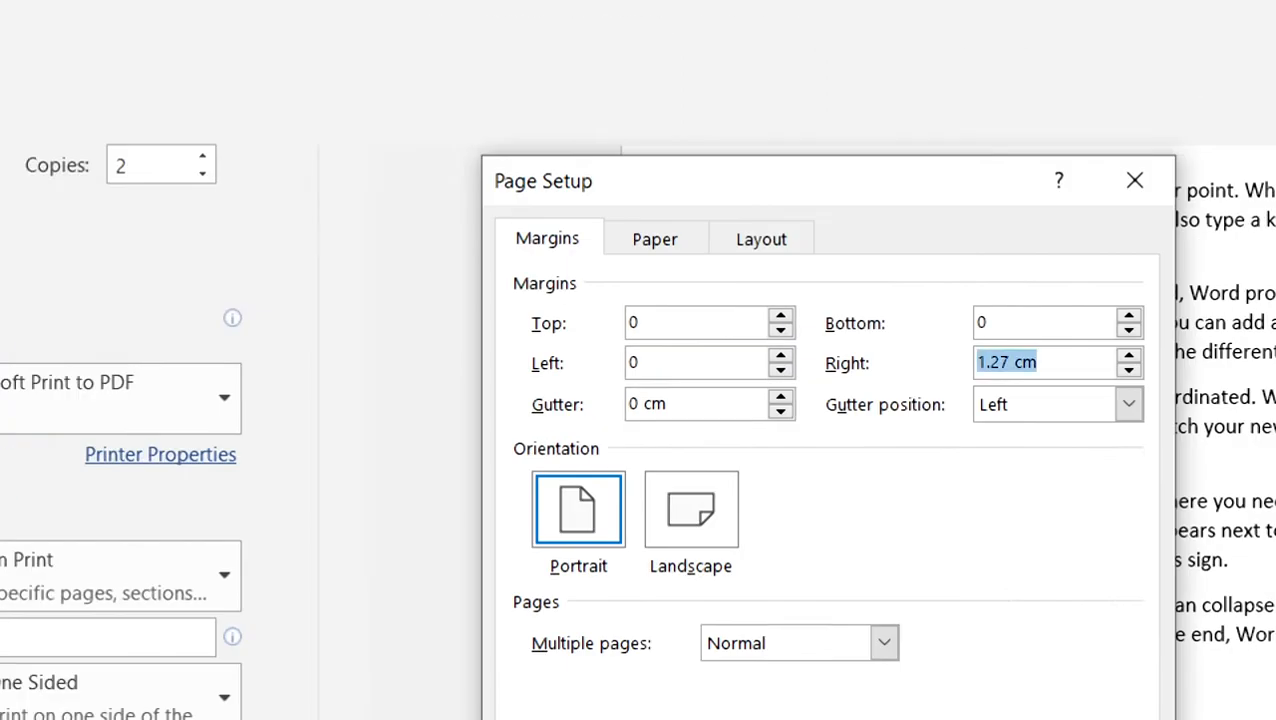
text(0)
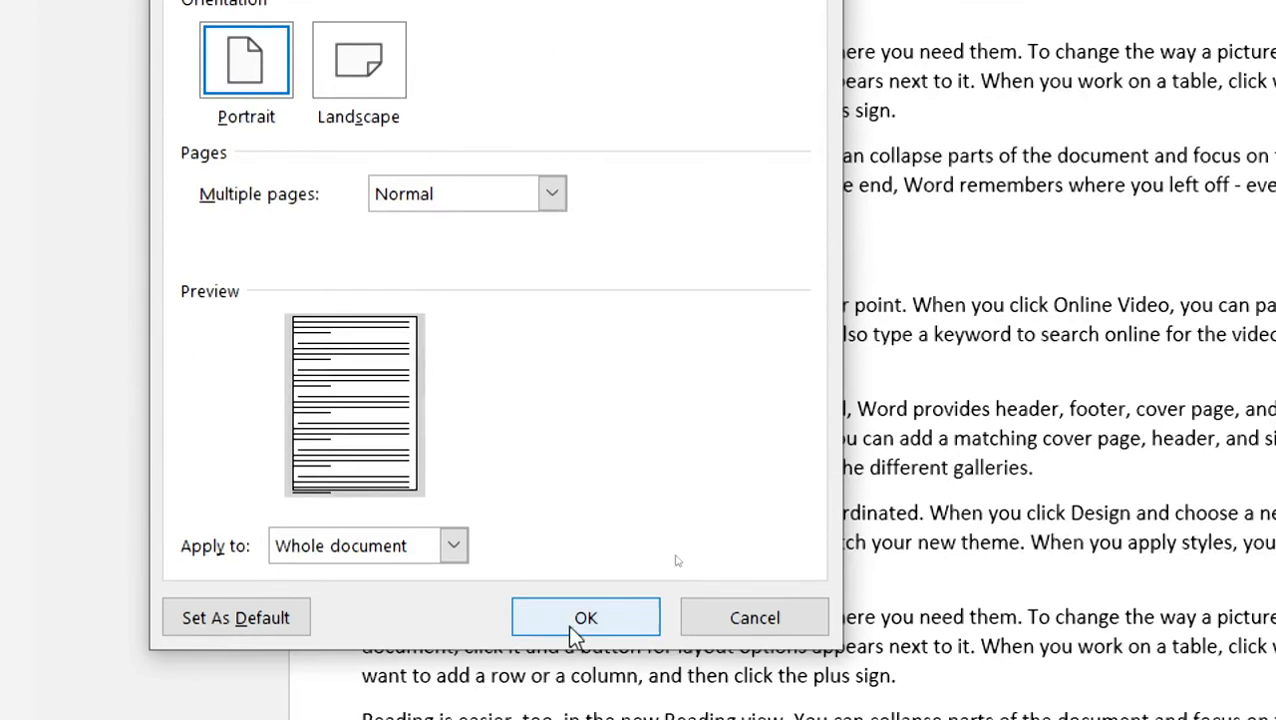
click(612, 618)
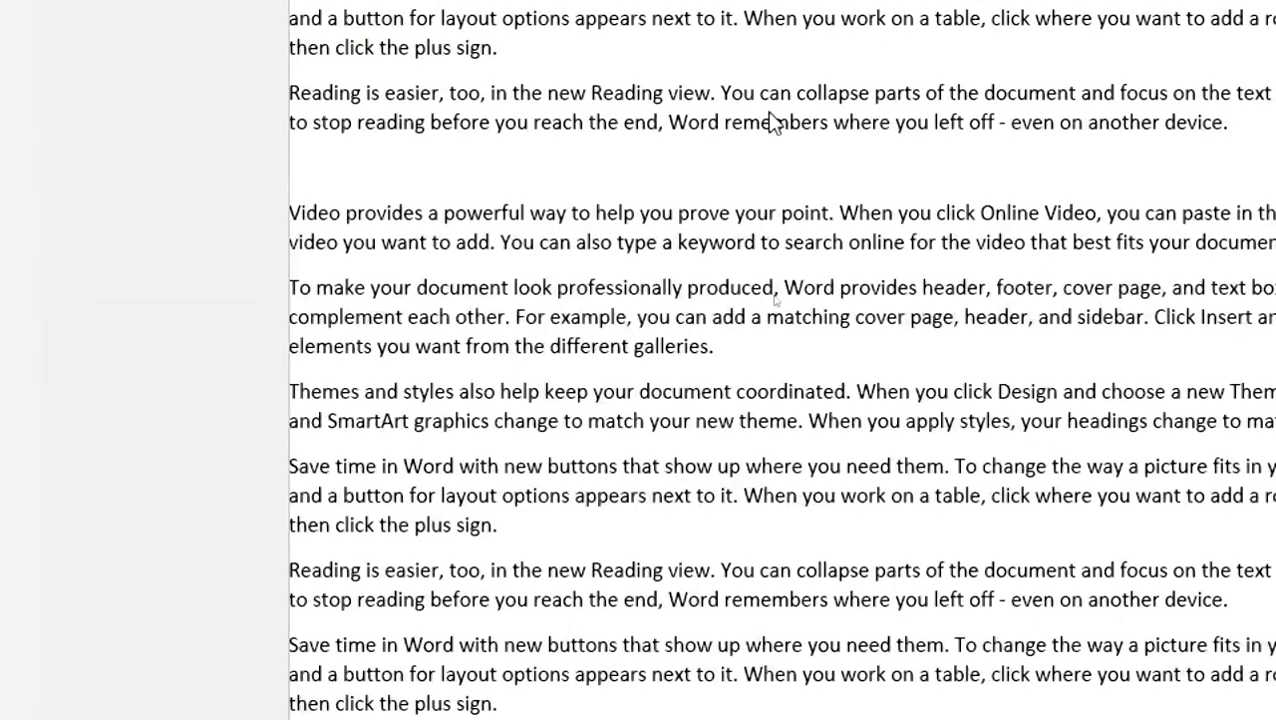
scroll(790, 90, down, 5)
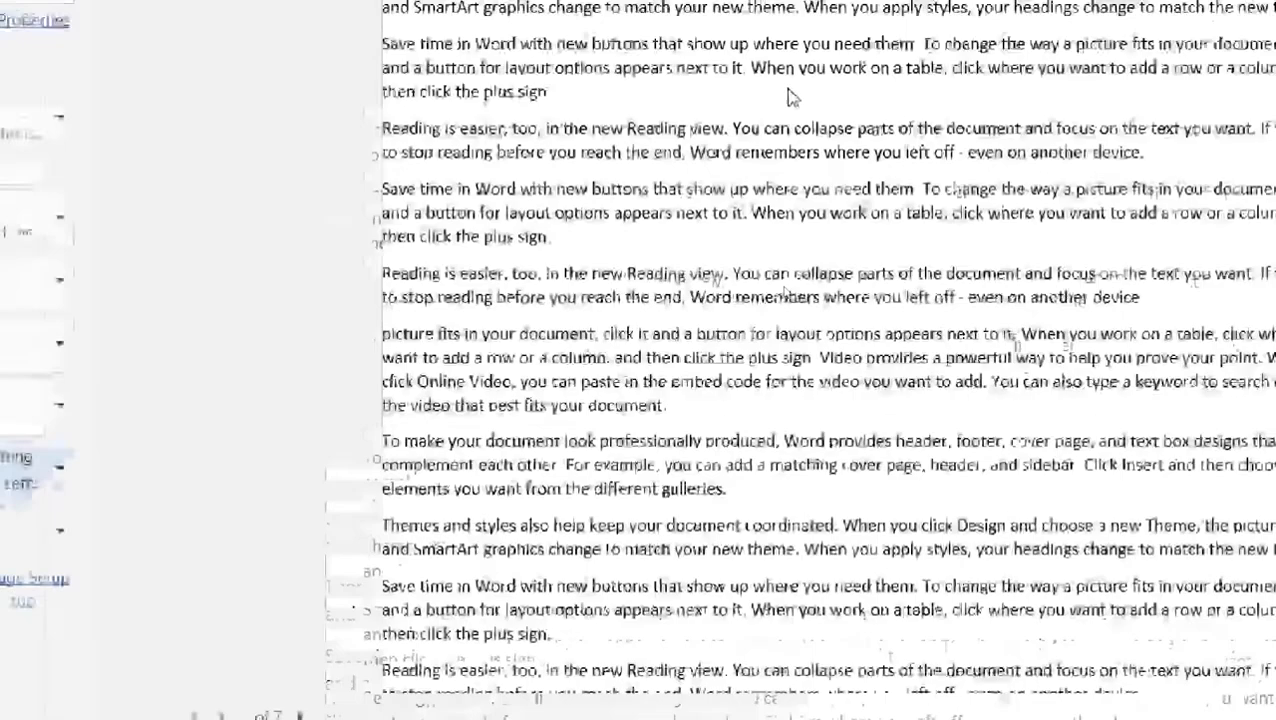
key(ctrl+p)
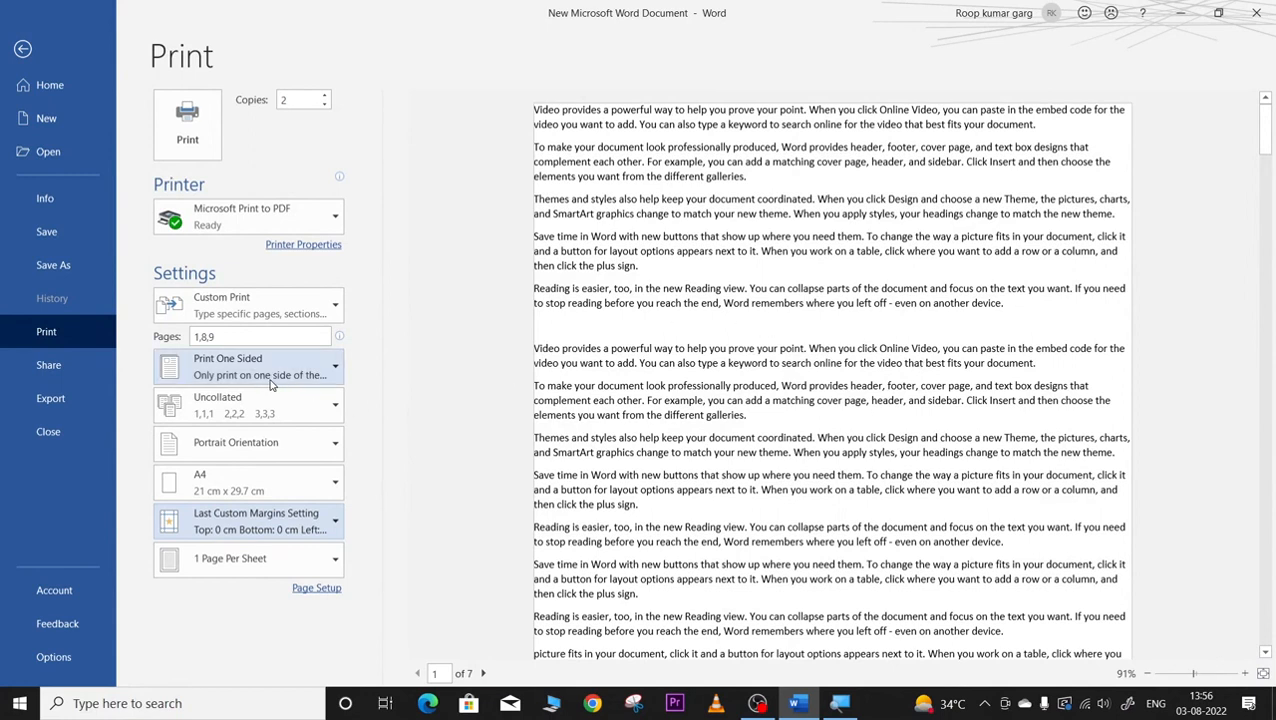
Keep Portrait Orientation for the pages and apply the Narrow margins preset of 1.27 cm on all sides.
click(282, 450)
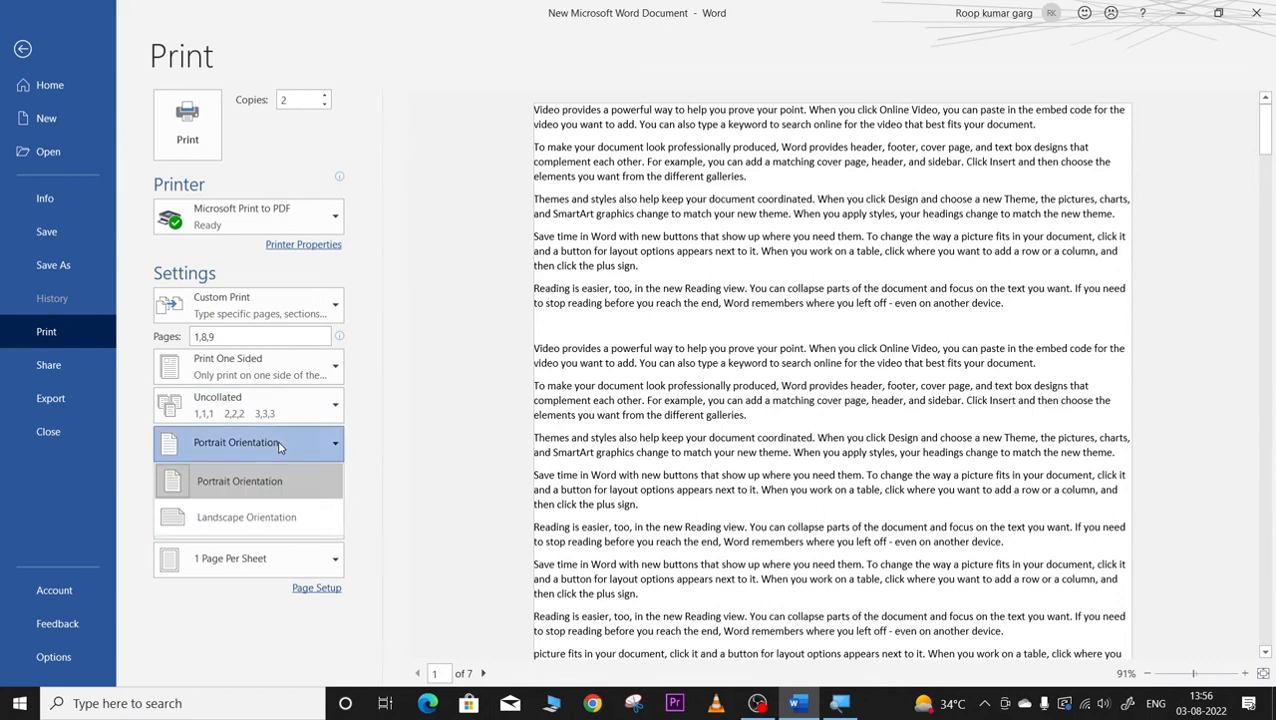
click(226, 481)
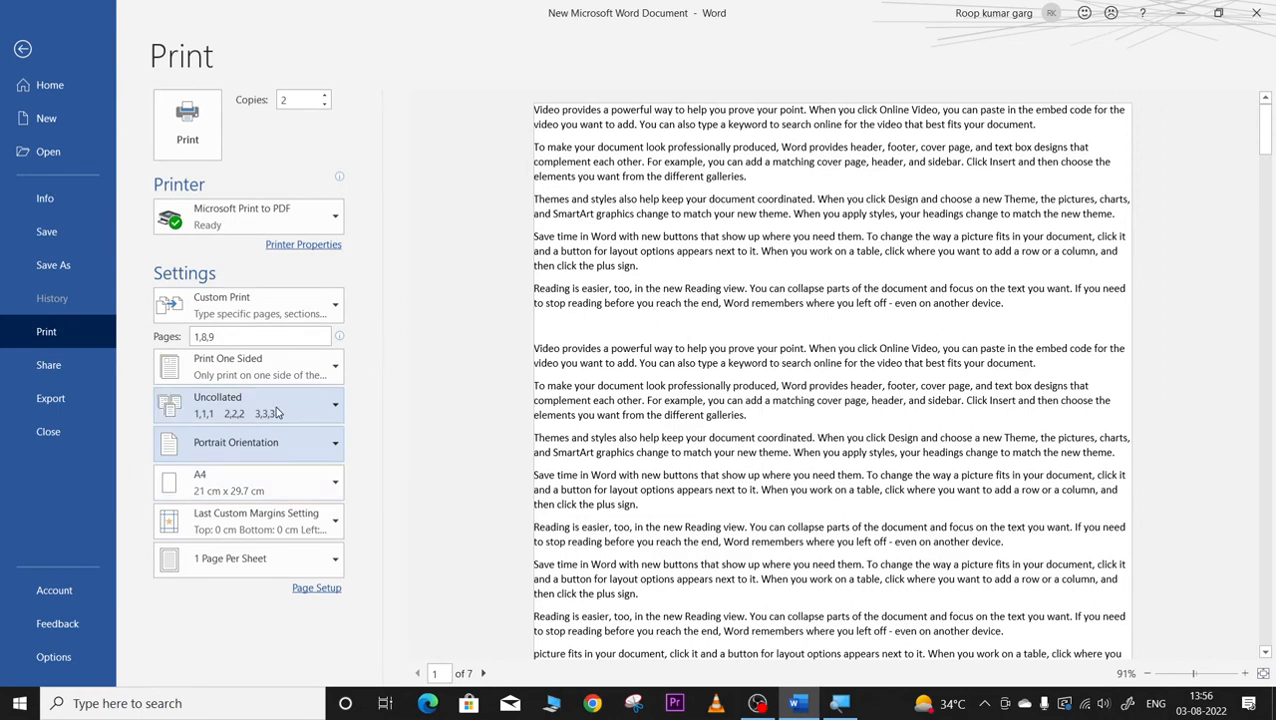
click(251, 525)
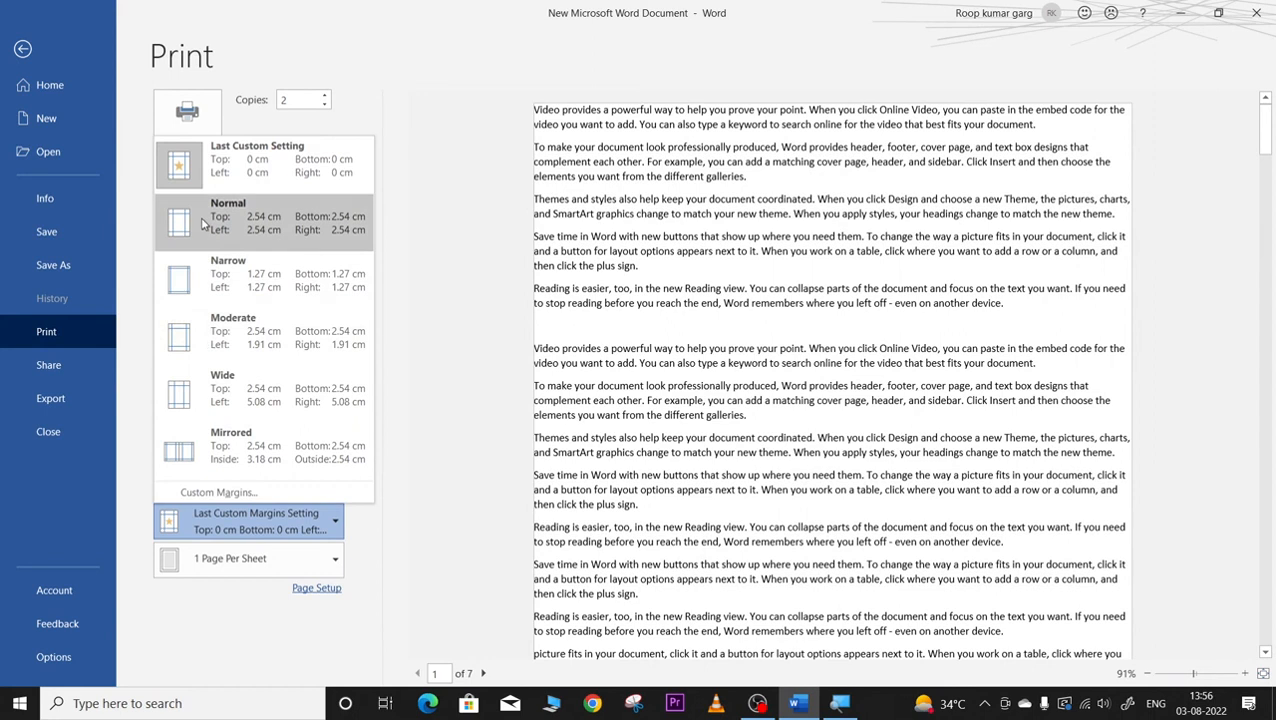
click(220, 275)
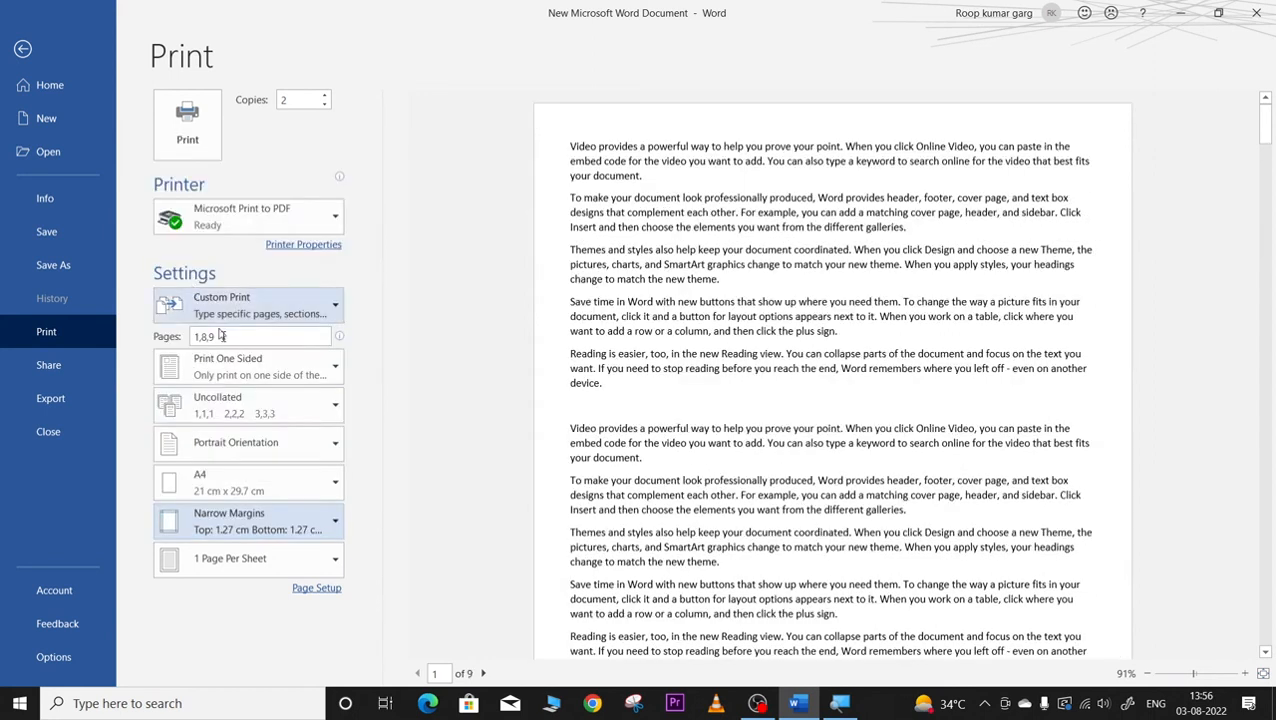
Apply the Normal margins preset of 2.54 cm on all sides and check the page in the preview.
click(272, 528)
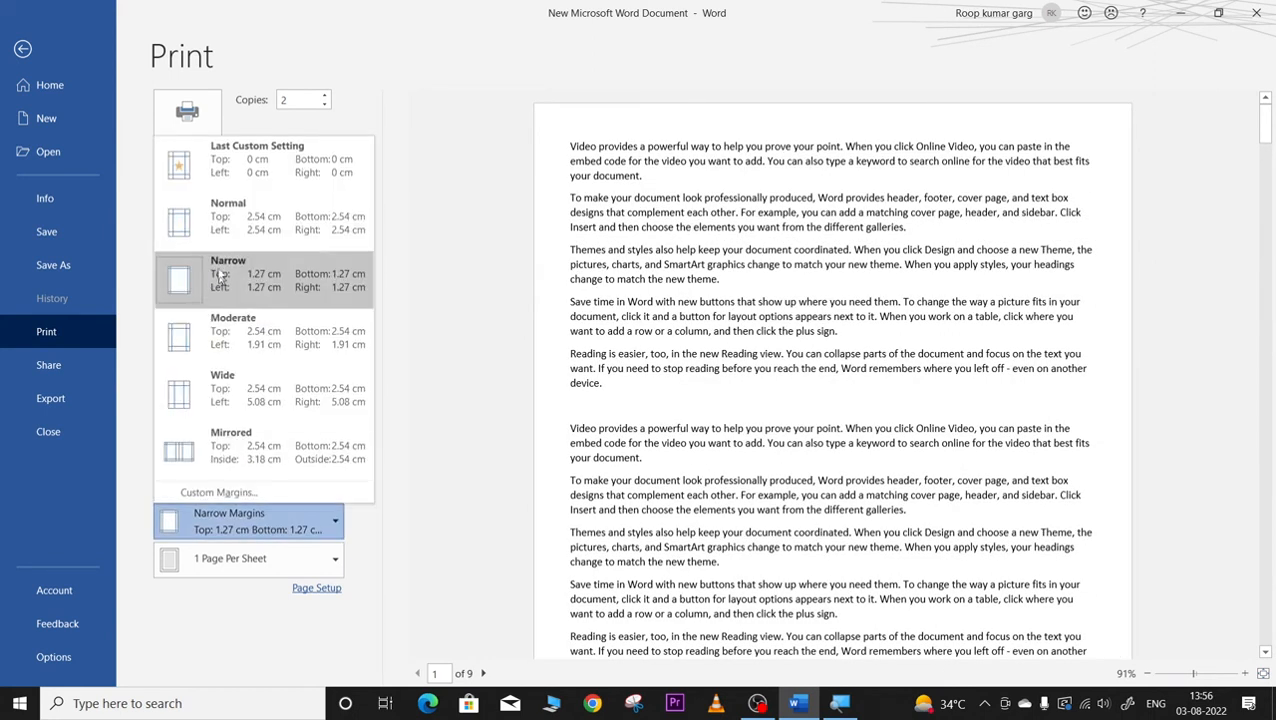
click(214, 222)
scroll(899, 361, down, 5)
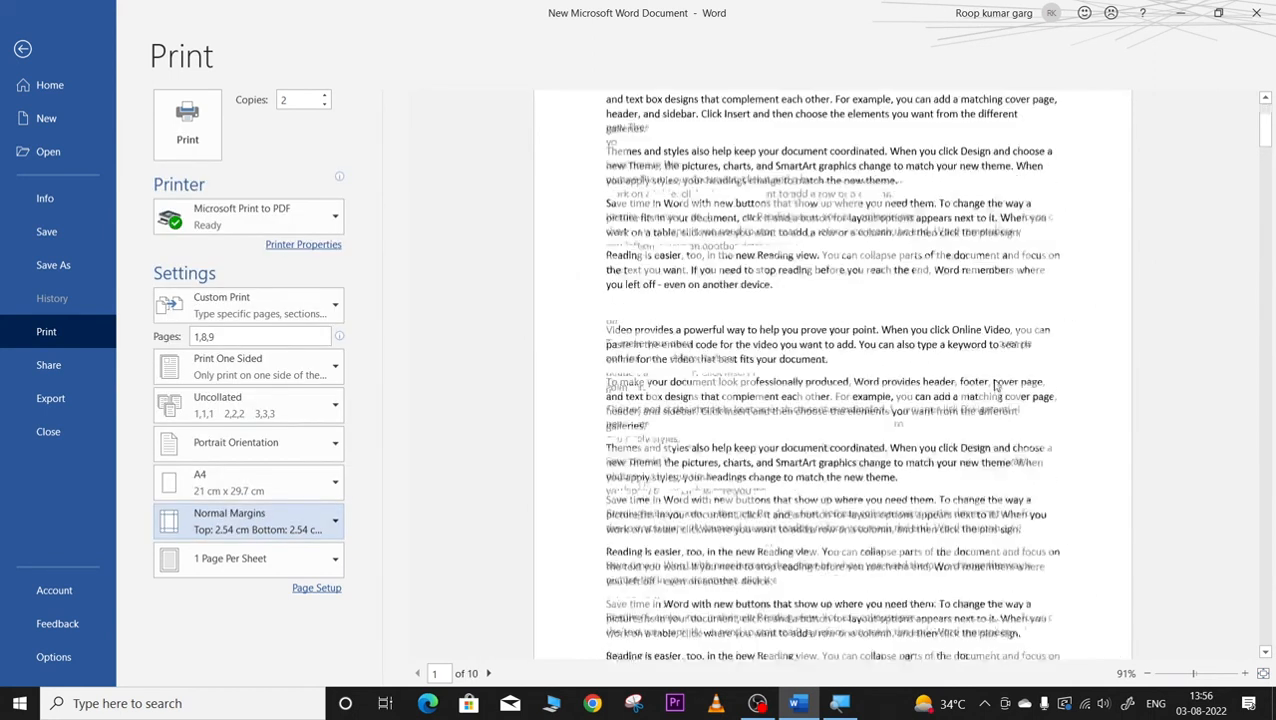
scroll(911, 451, up, 5)
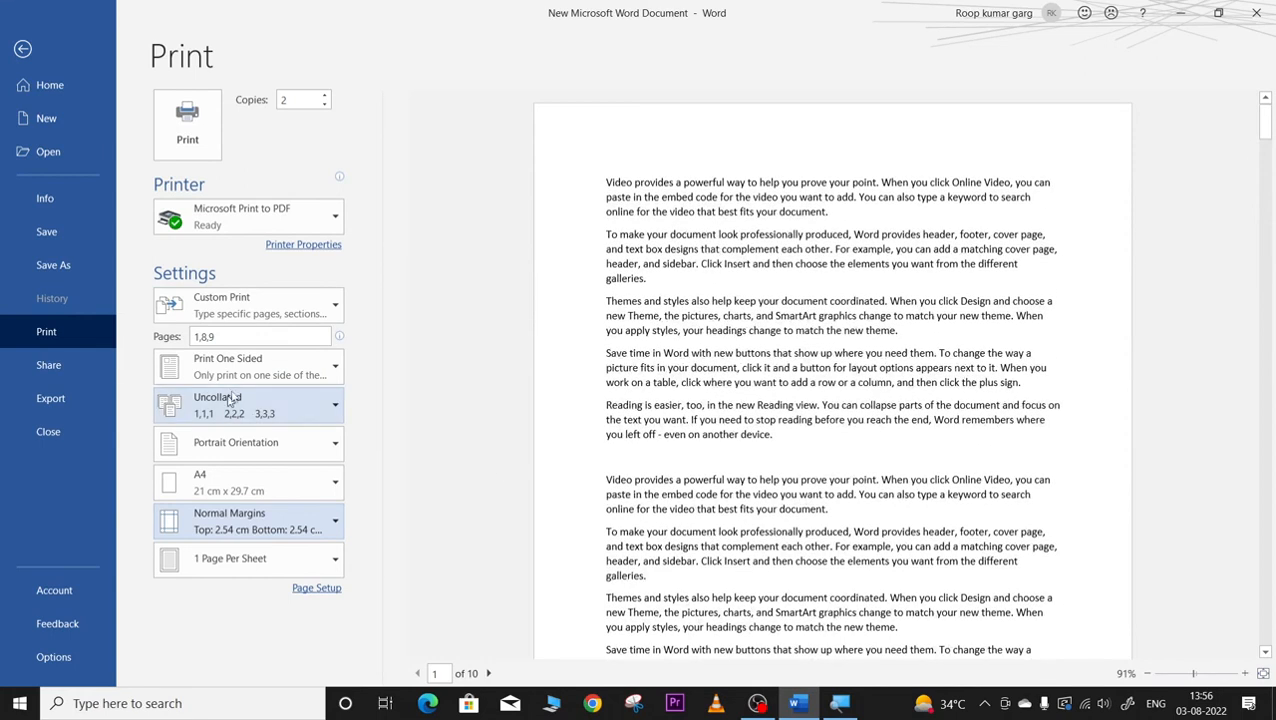
Switch the pages to Landscape Orientation and compare with Portrait in the preview at 58% zoom, ending on Landscape.
click(248, 446)
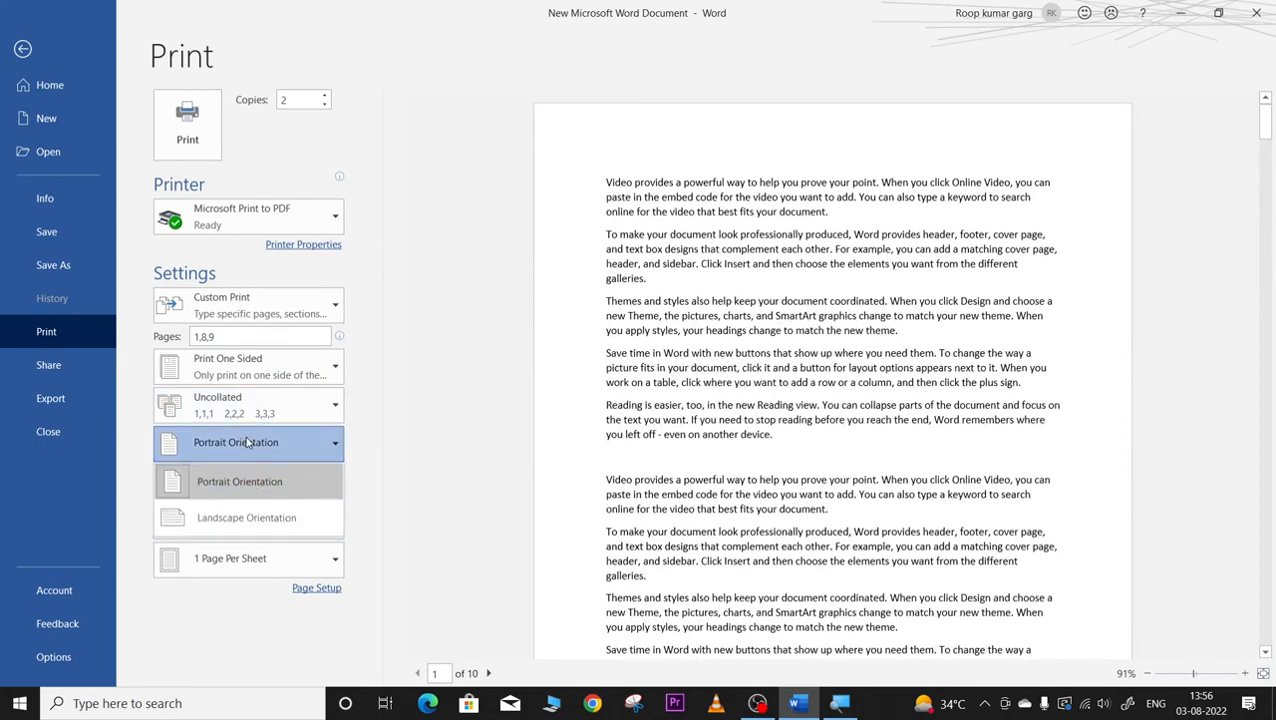
click(231, 518)
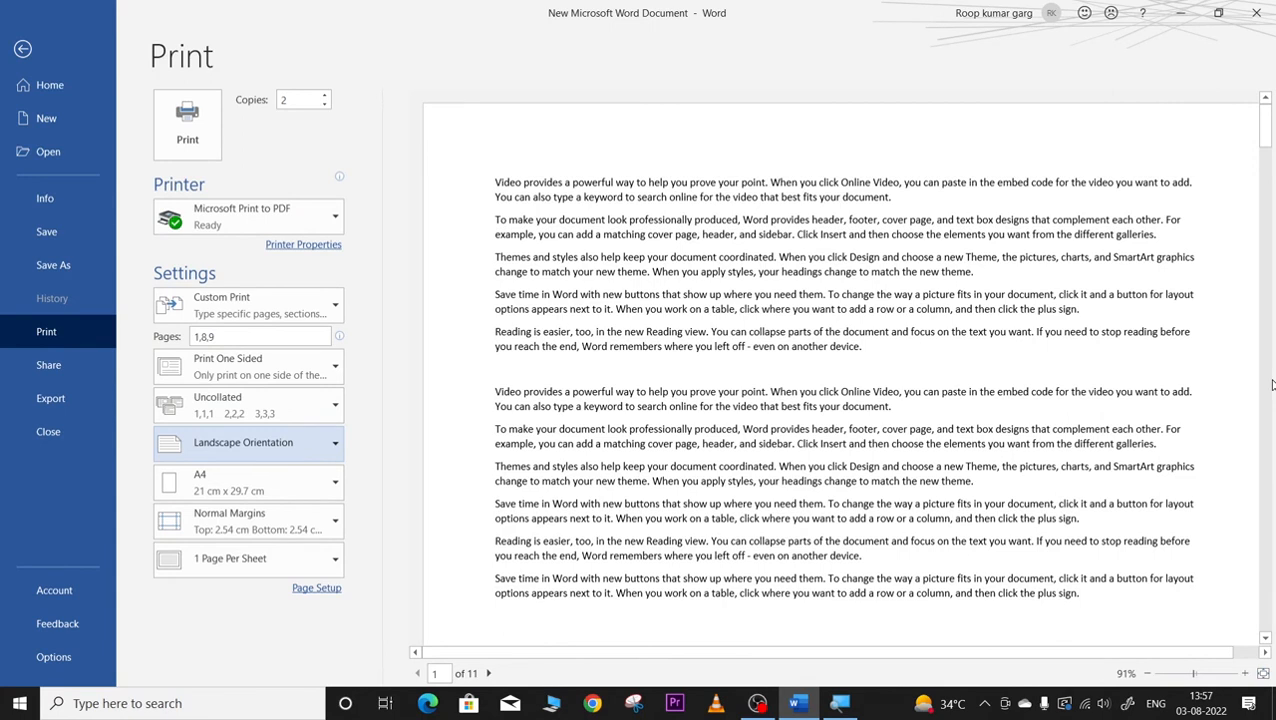
click(1175, 674)
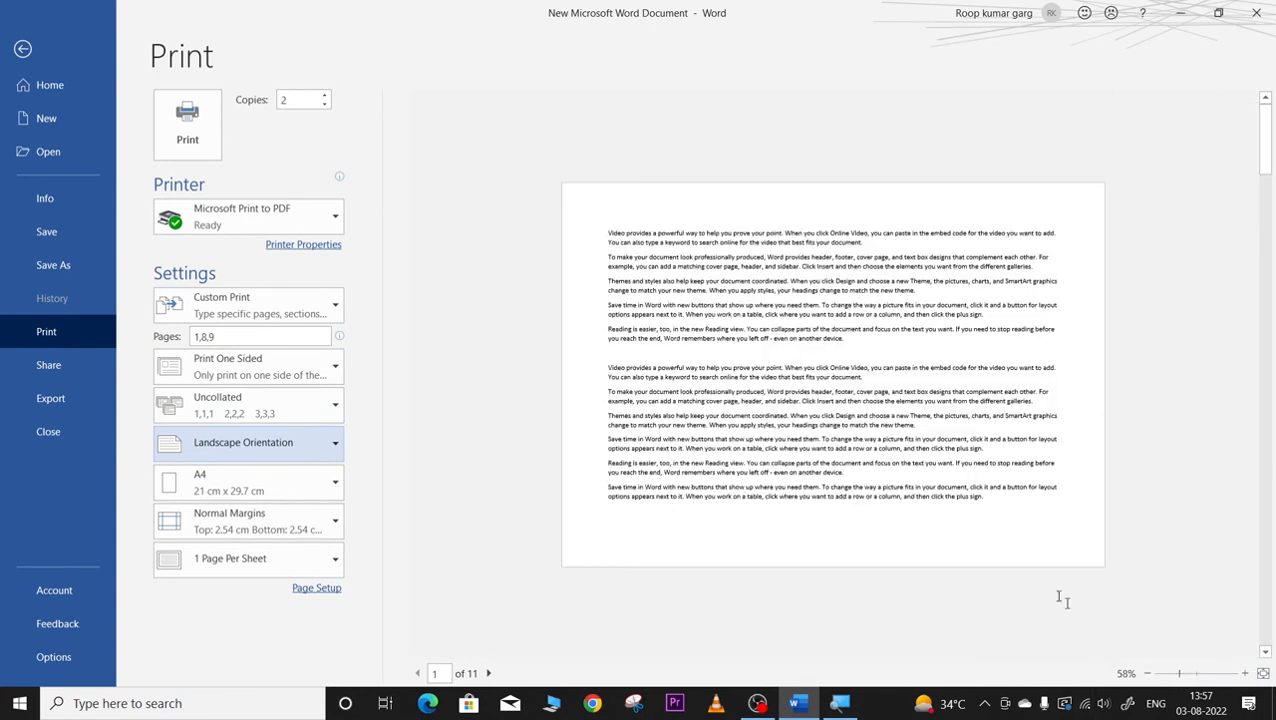
click(229, 444)
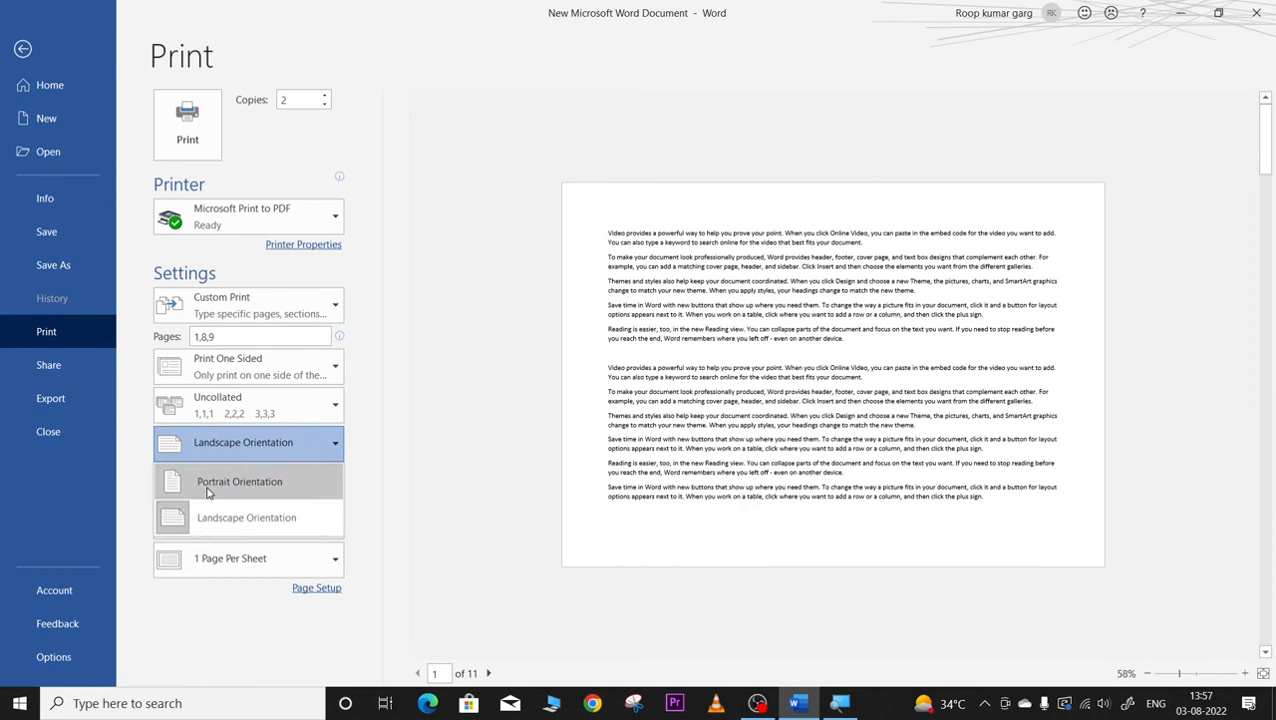
click(207, 481)
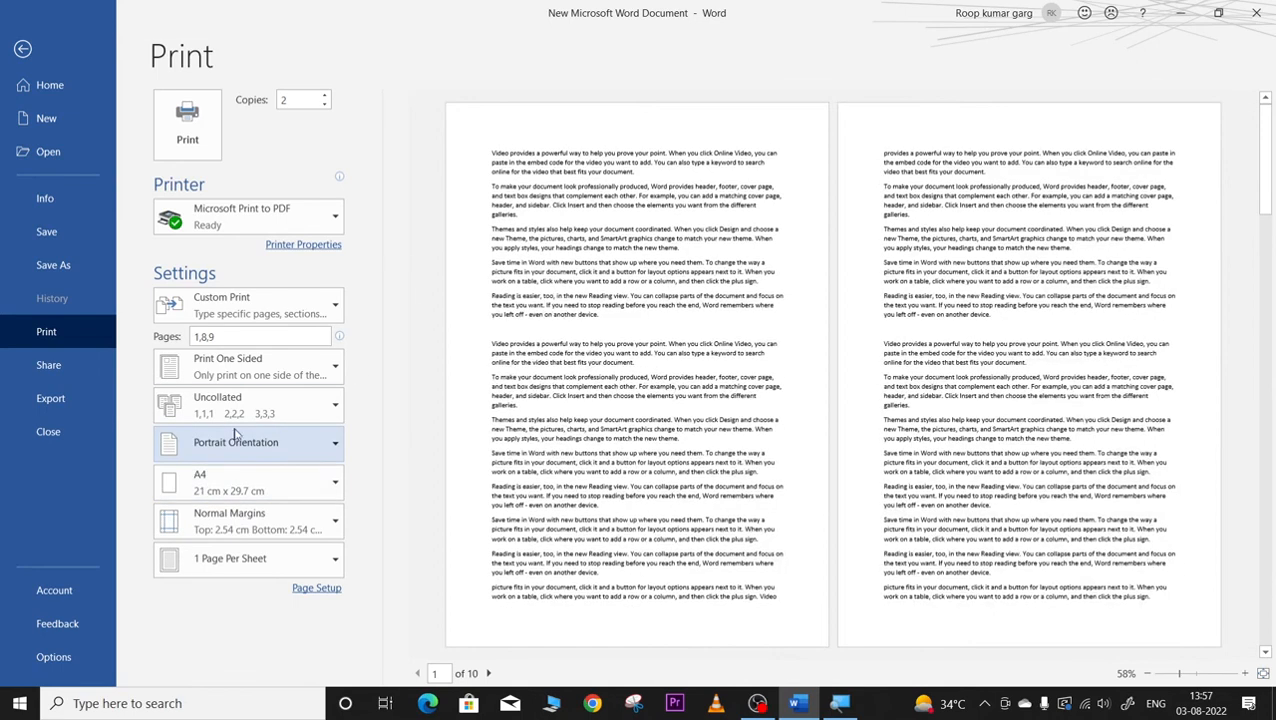
click(249, 443)
click(226, 518)
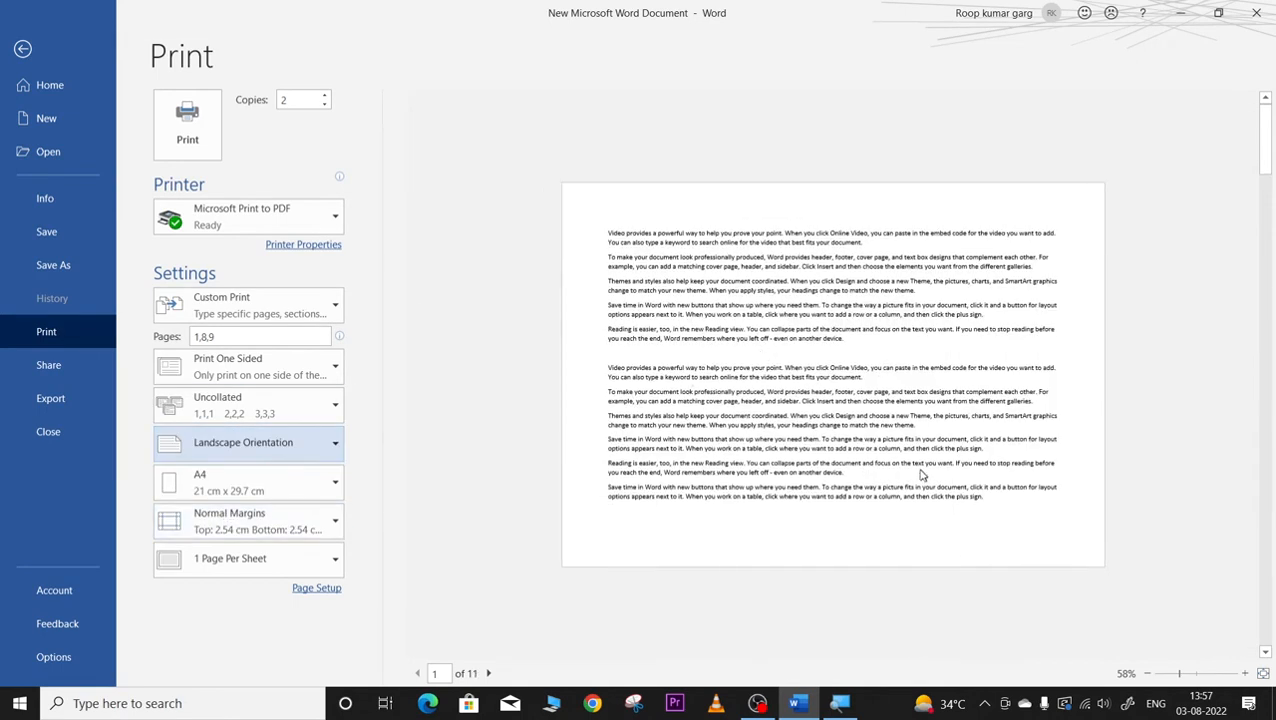
Review the available paper sizes and pages-per-sheet choices, leaving A4 and 1 Page Per Sheet selected.
click(216, 489)
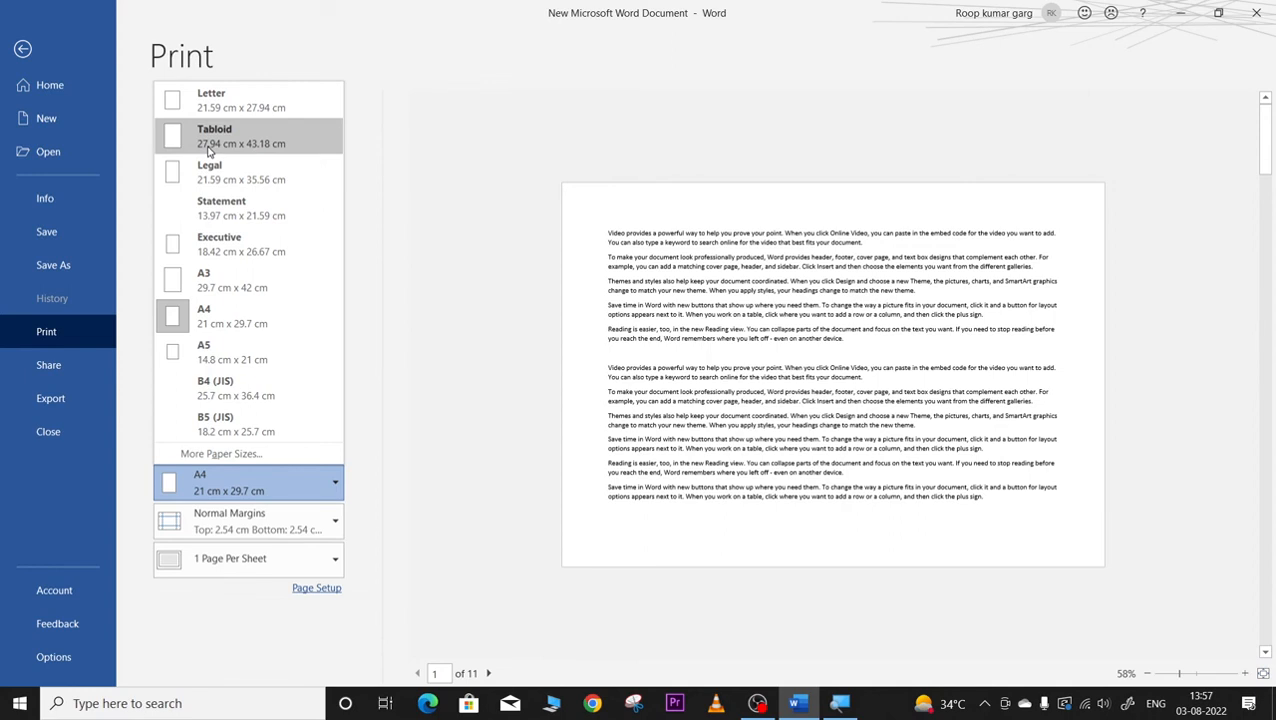
click(403, 100)
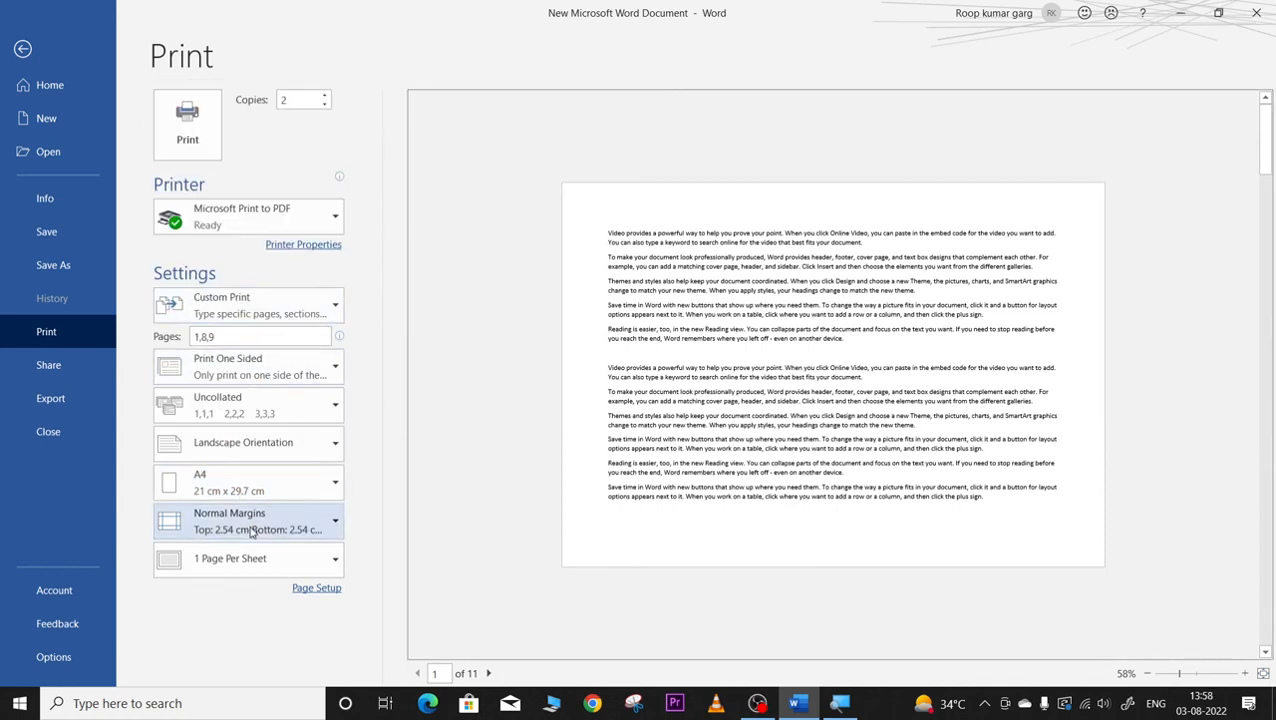
click(305, 561)
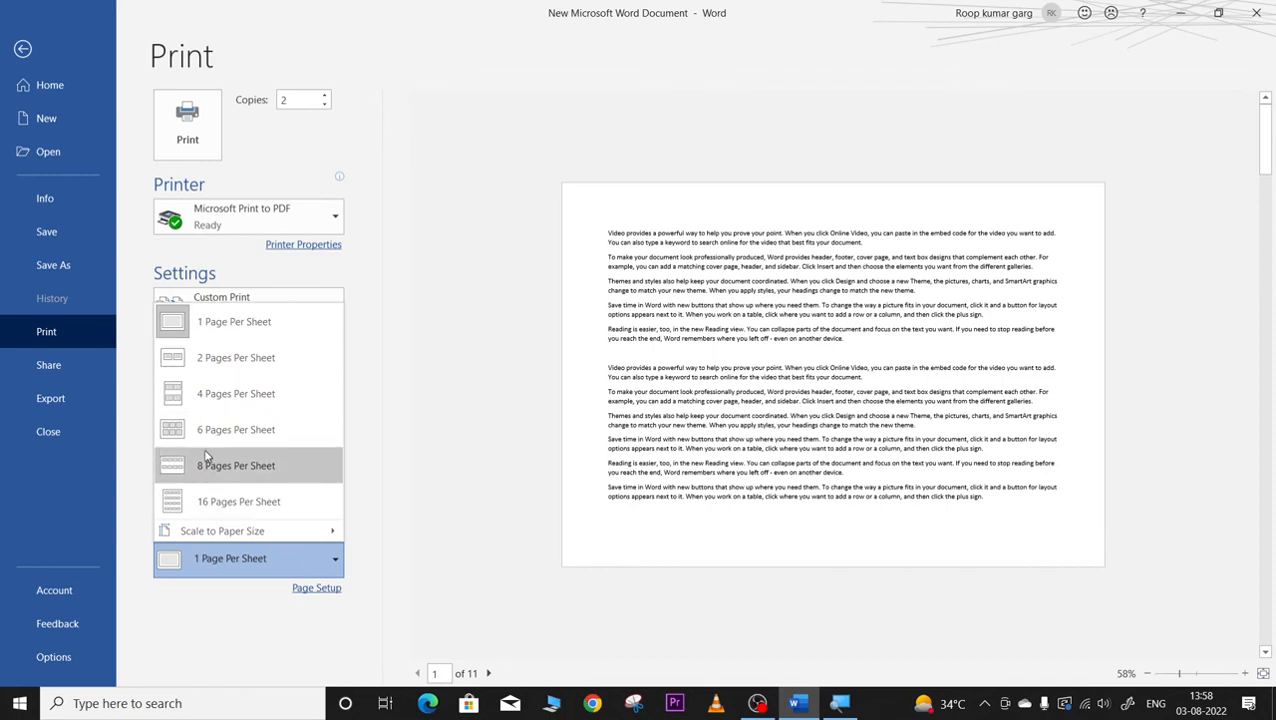
click(459, 322)
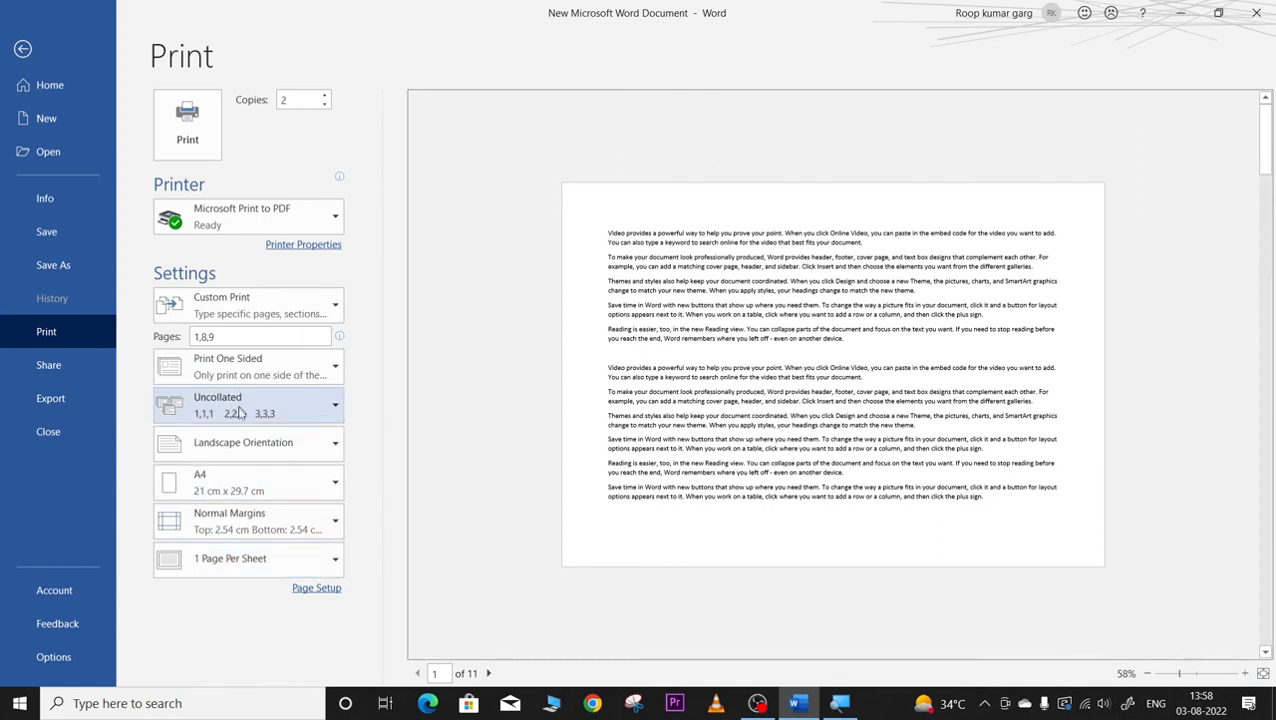
Set the pages back to Portrait Orientation and choose 2 Pages Per Sheet.
click(245, 442)
click(240, 479)
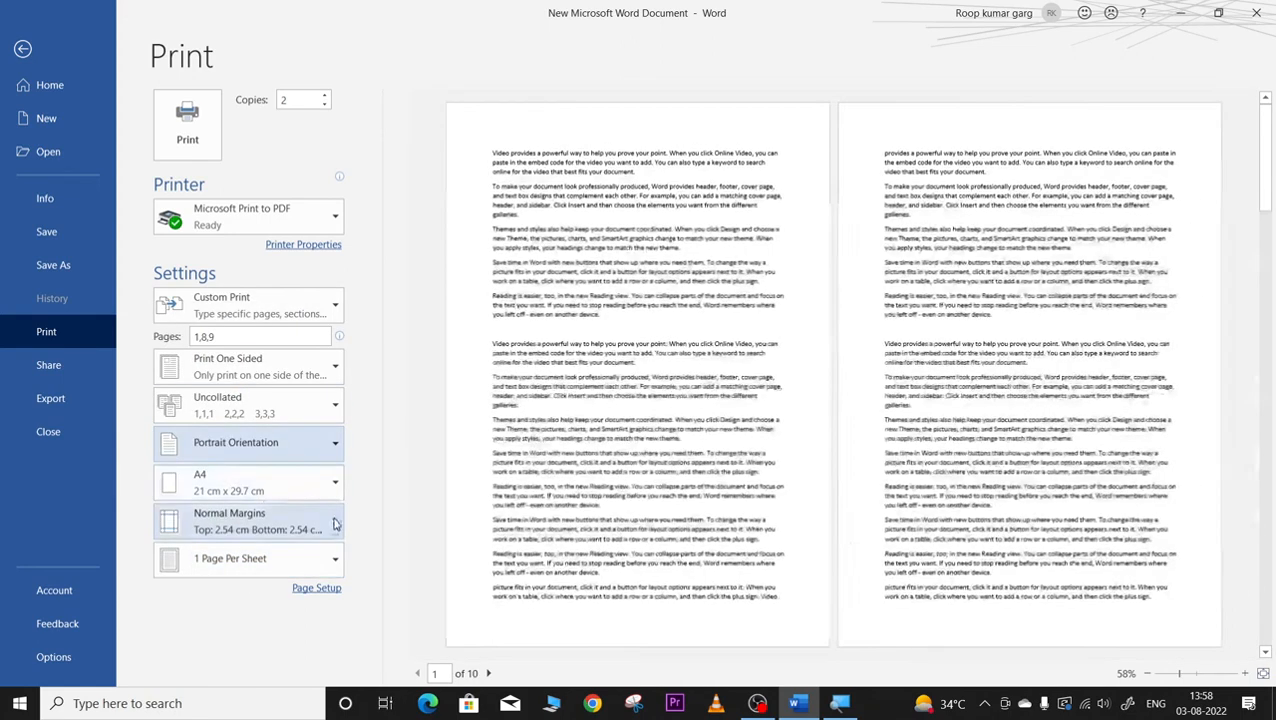
click(291, 558)
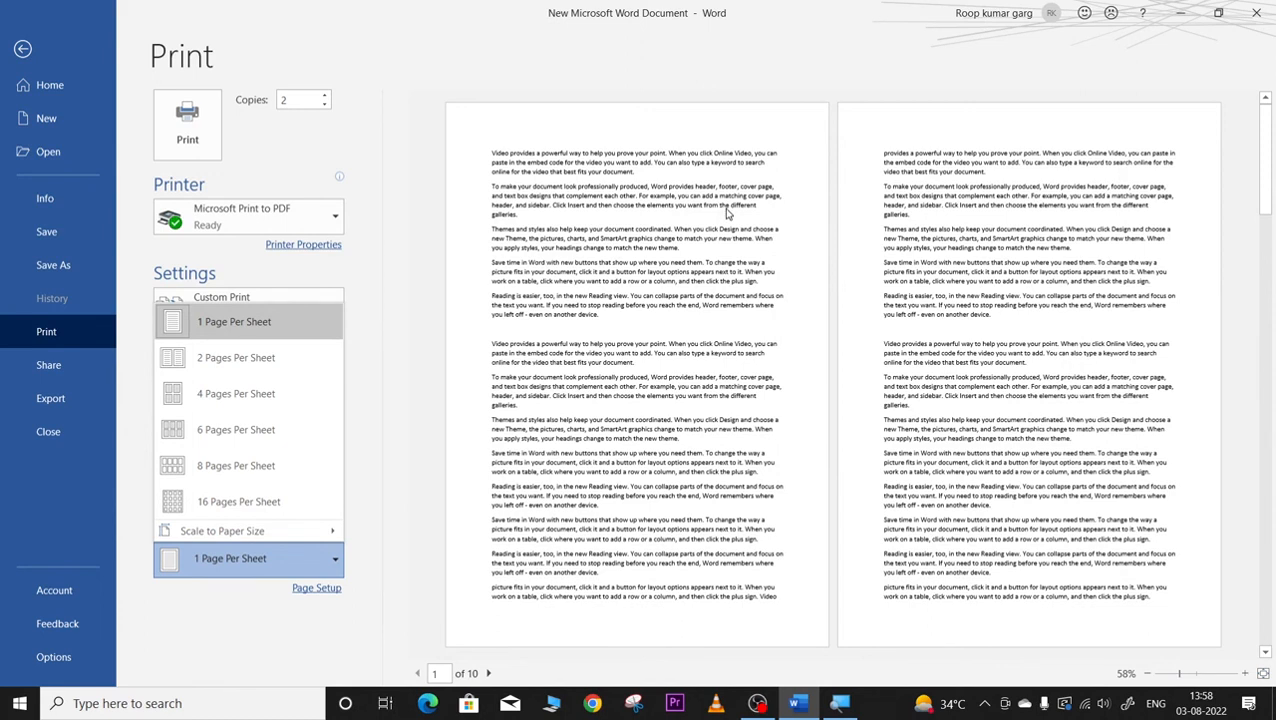
click(183, 368)
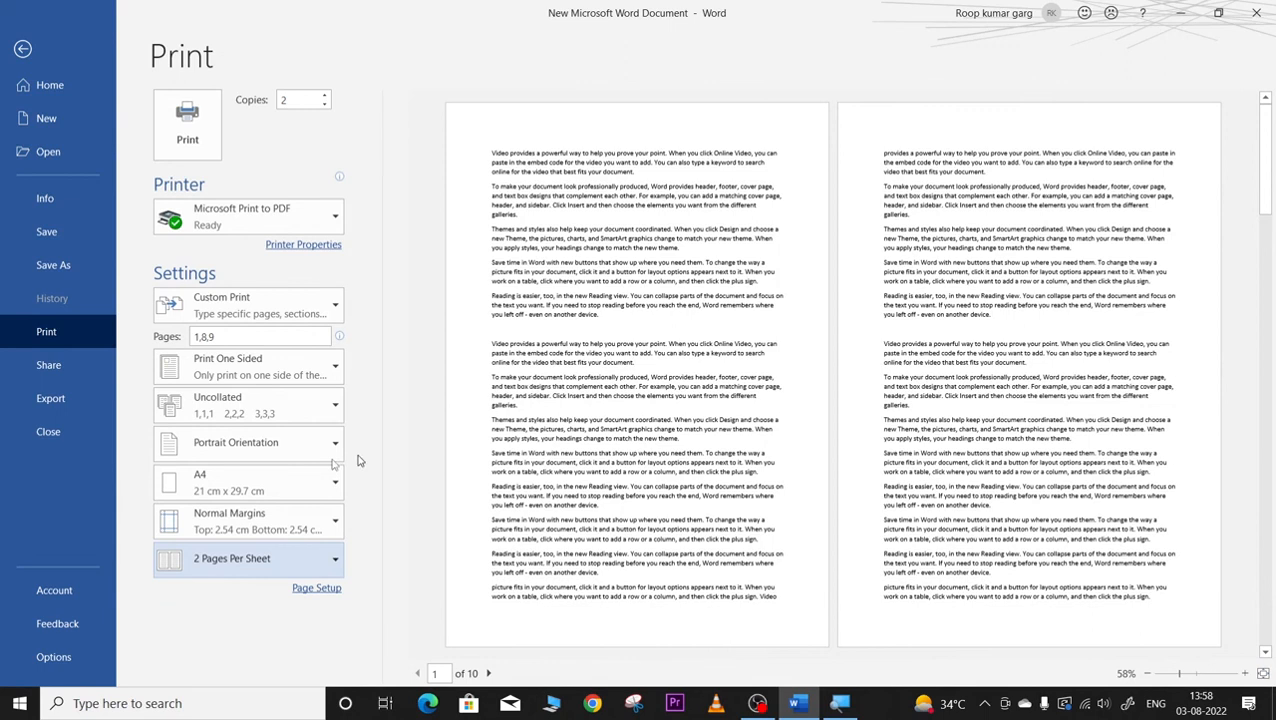
Set the print layout to 4 Pages Per Sheet and review the remaining per-sheet choices.
click(294, 567)
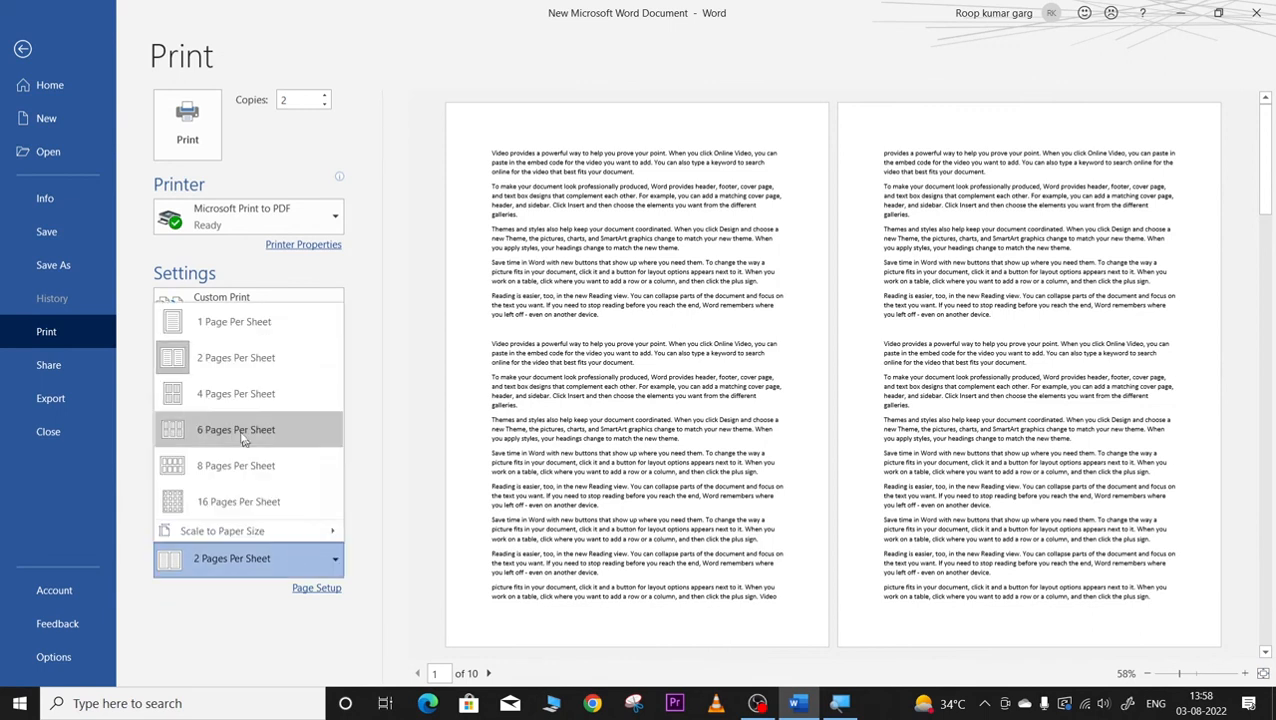
click(226, 404)
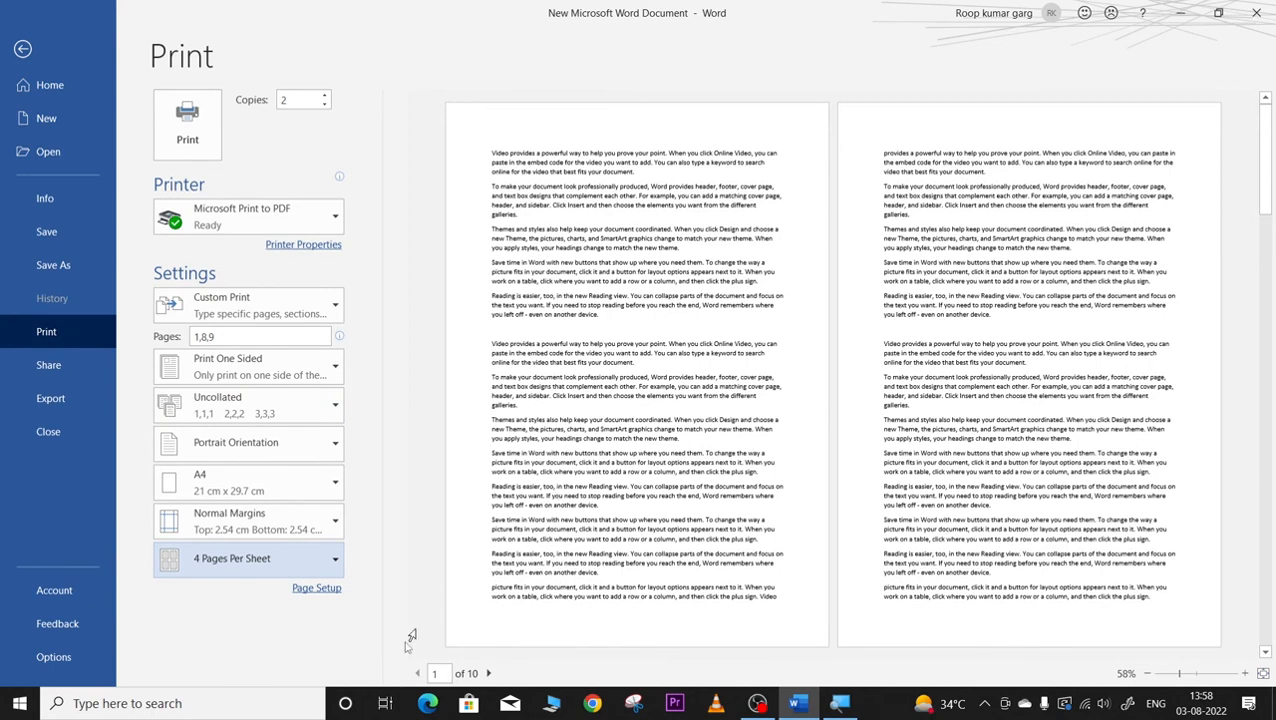
click(262, 570)
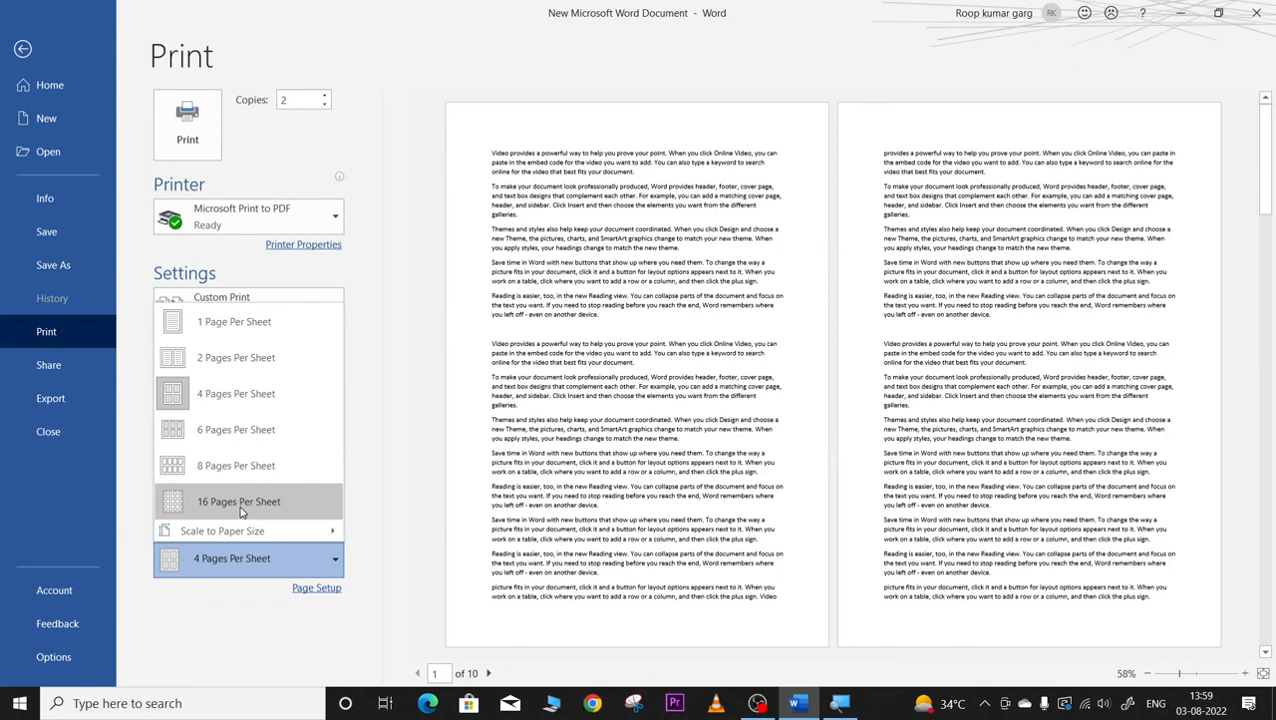
click(313, 591)
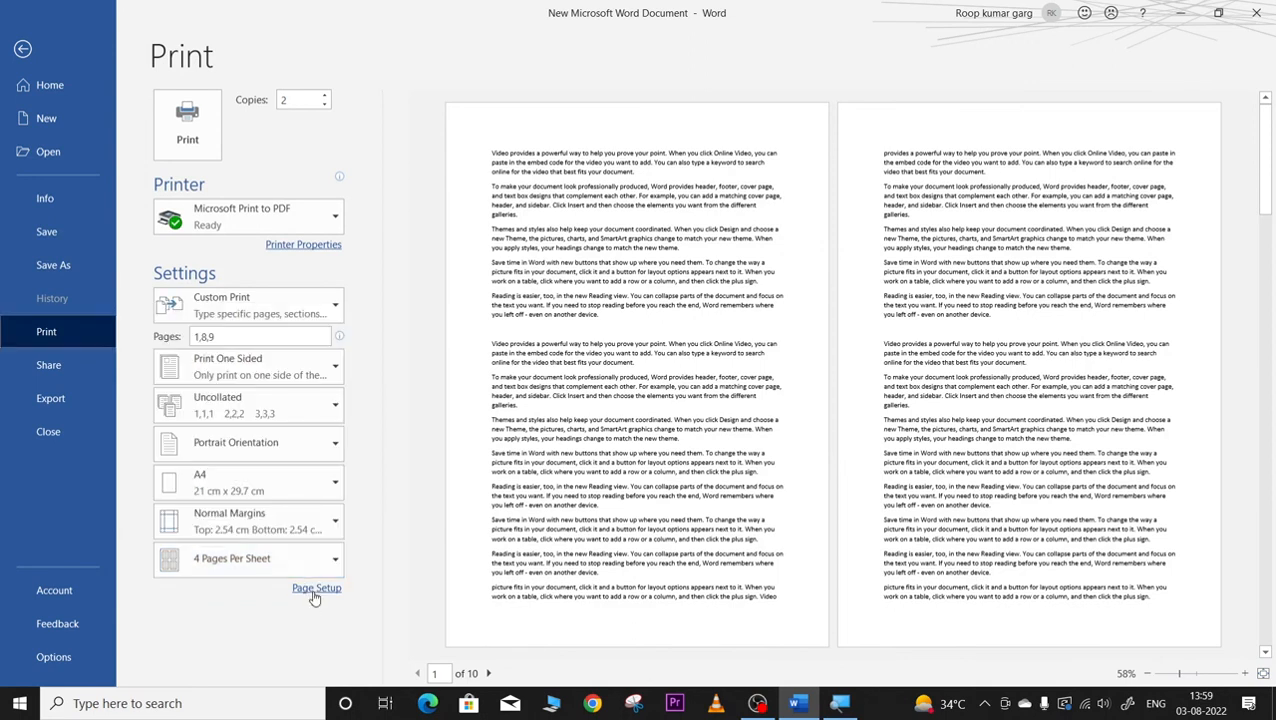
Review the Page Setup margins, Portrait and Landscape orientations and paper size choices, then cancel without applying changes.
click(314, 591)
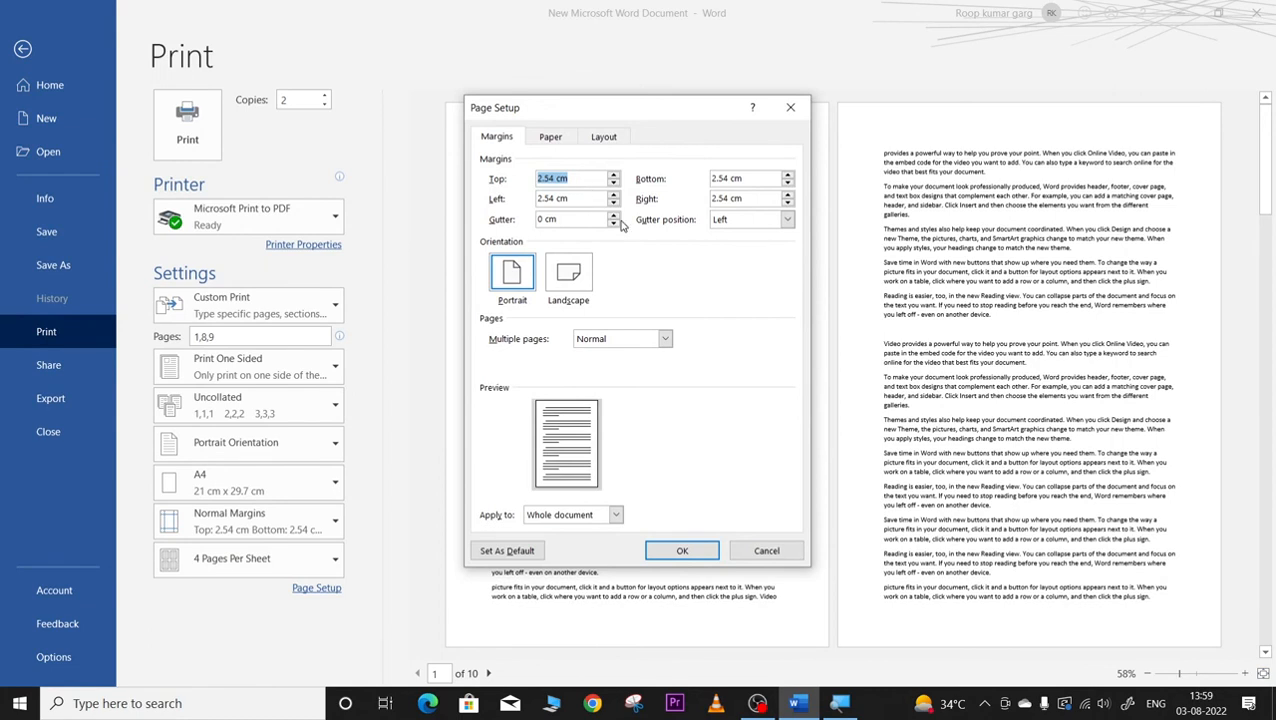
click(568, 279)
click(518, 283)
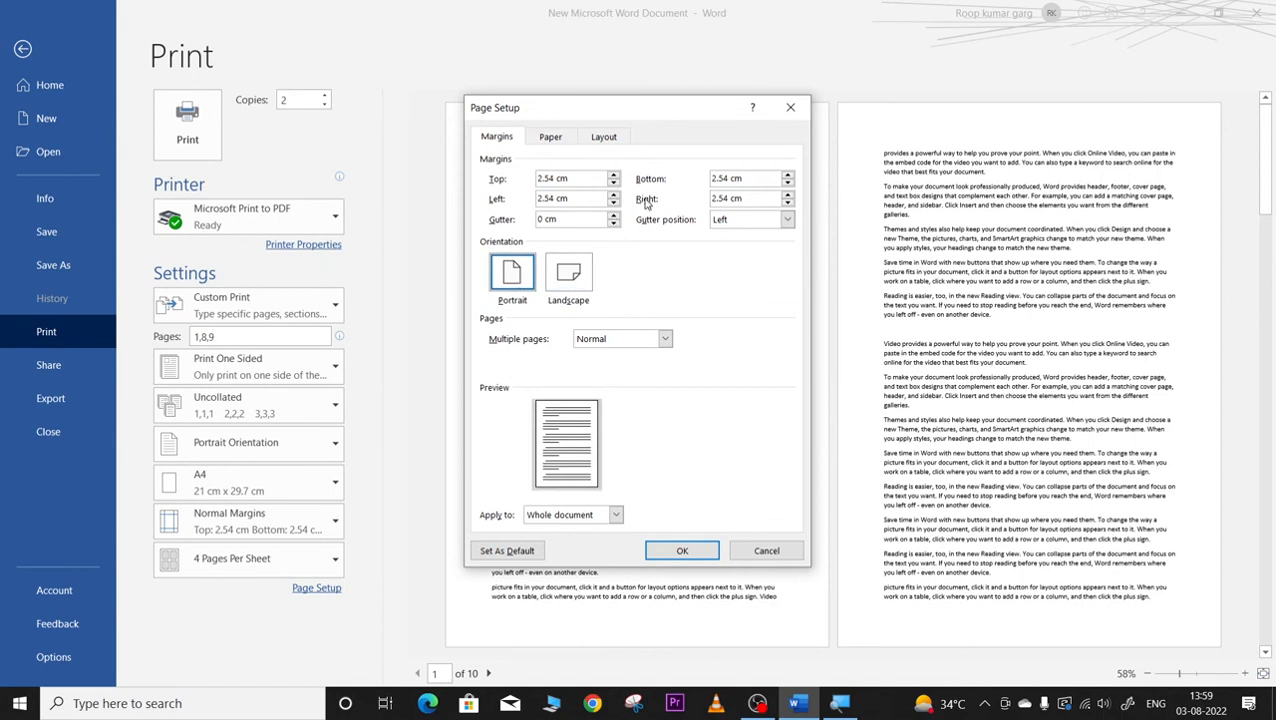
click(551, 138)
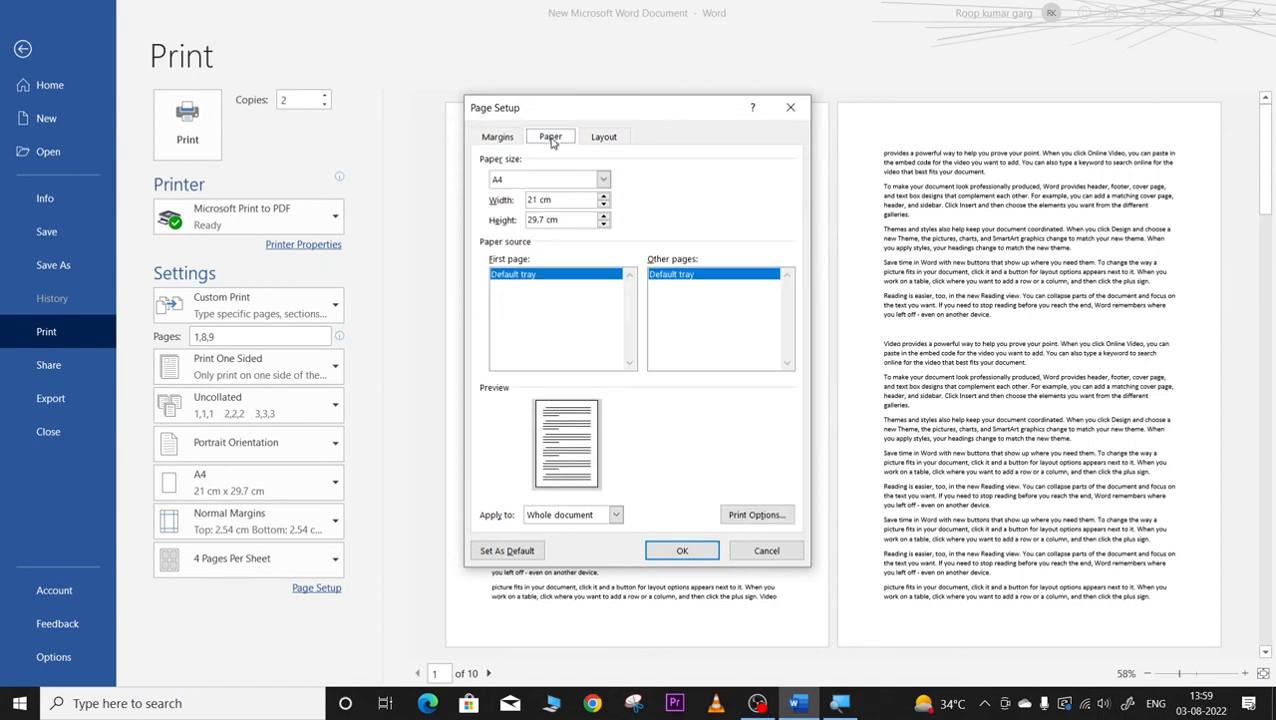
click(603, 180)
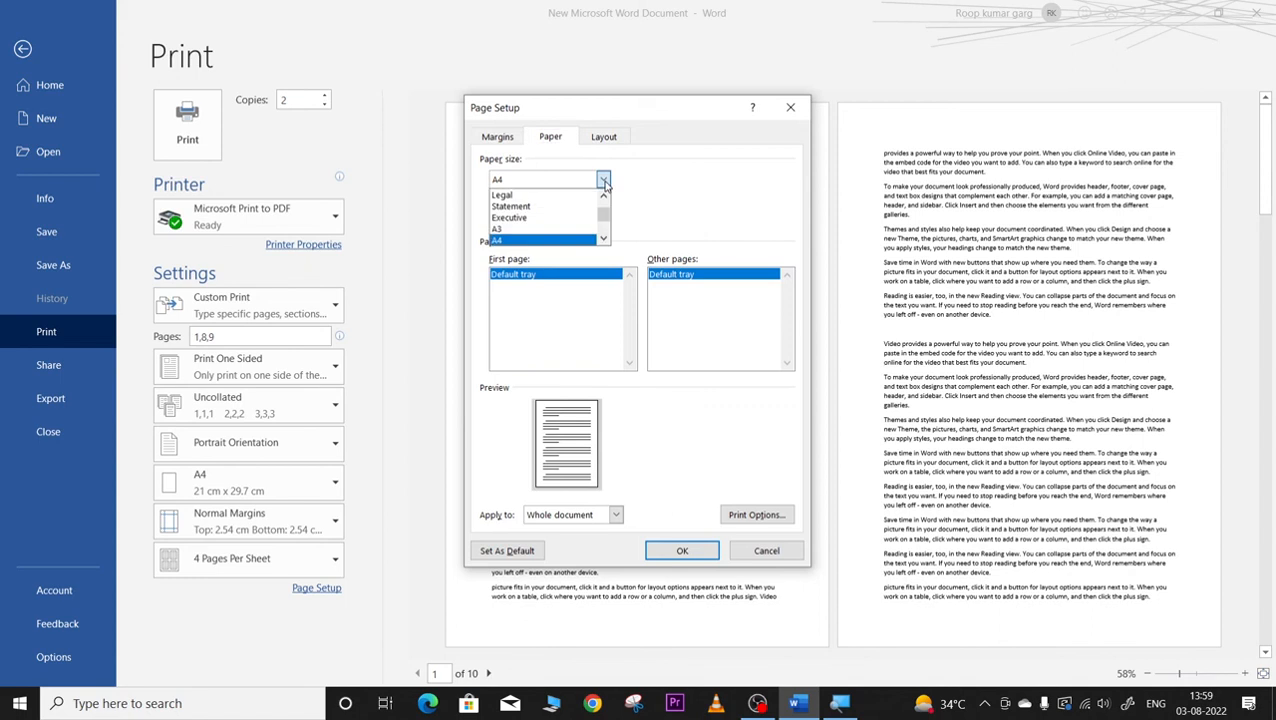
click(686, 200)
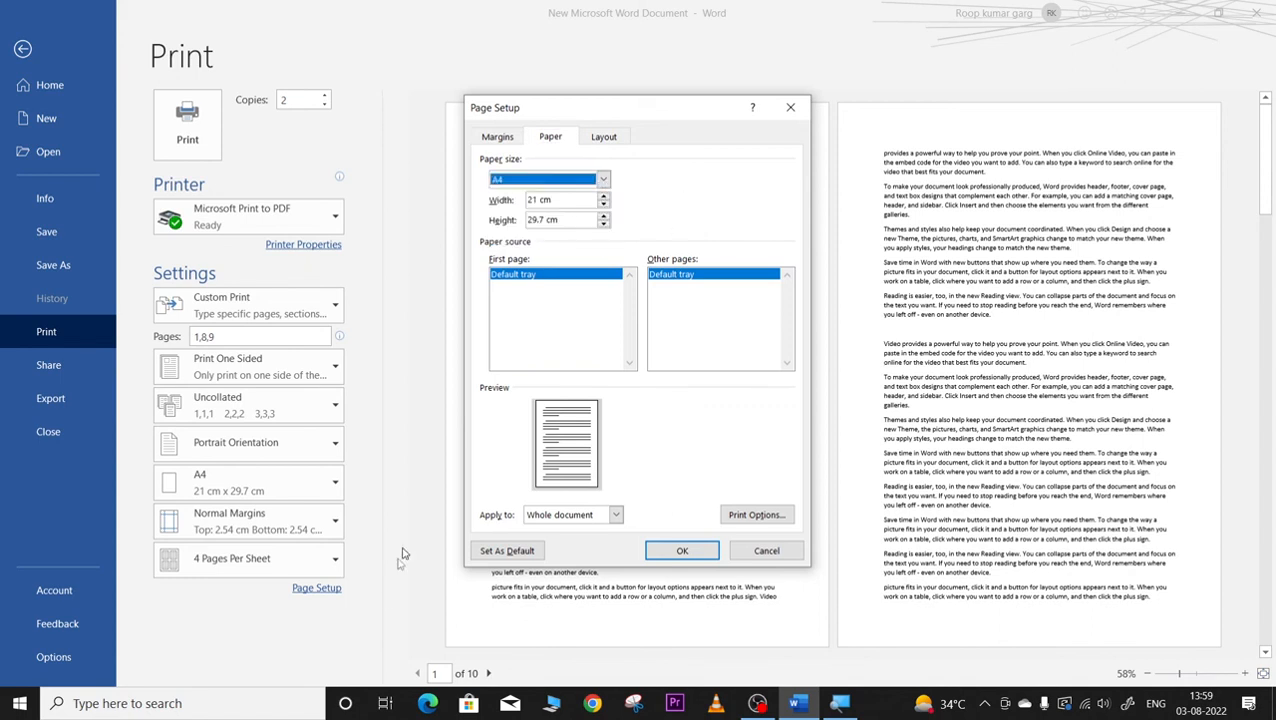
click(775, 553)
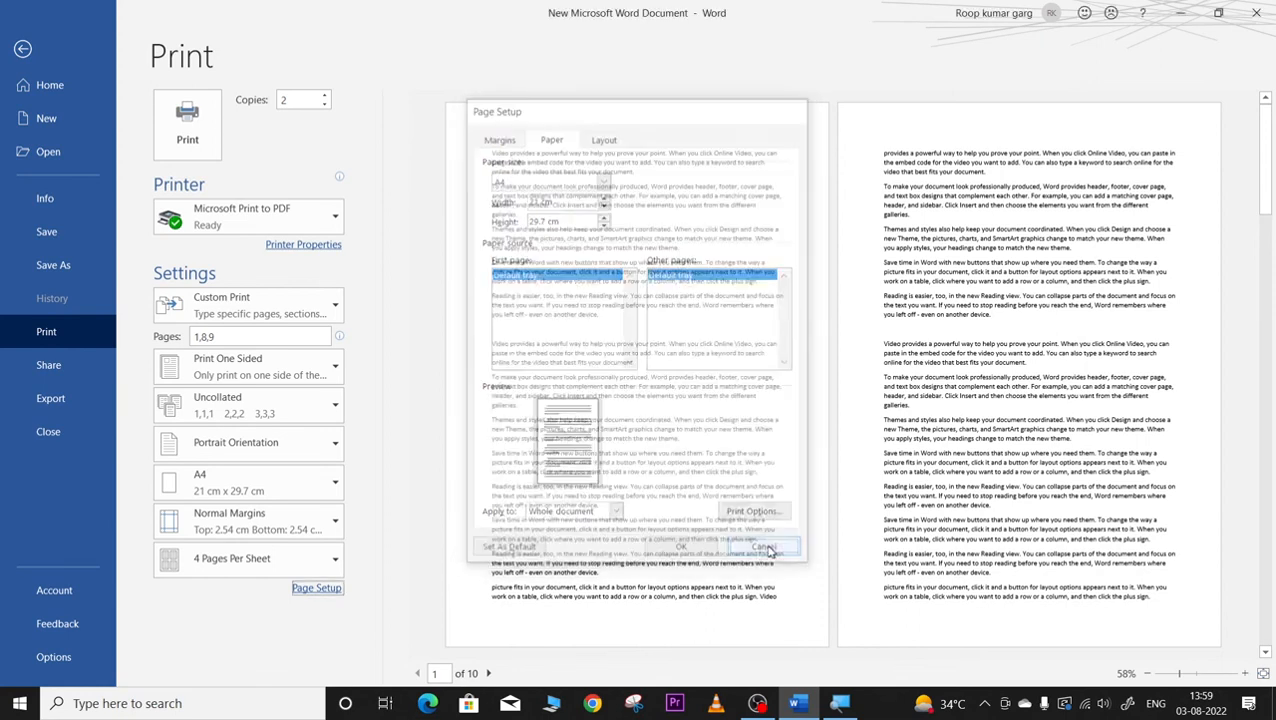
Reopen Page Setup and review the display and printing options reached from its paper settings, leaving them as they are.
click(318, 590)
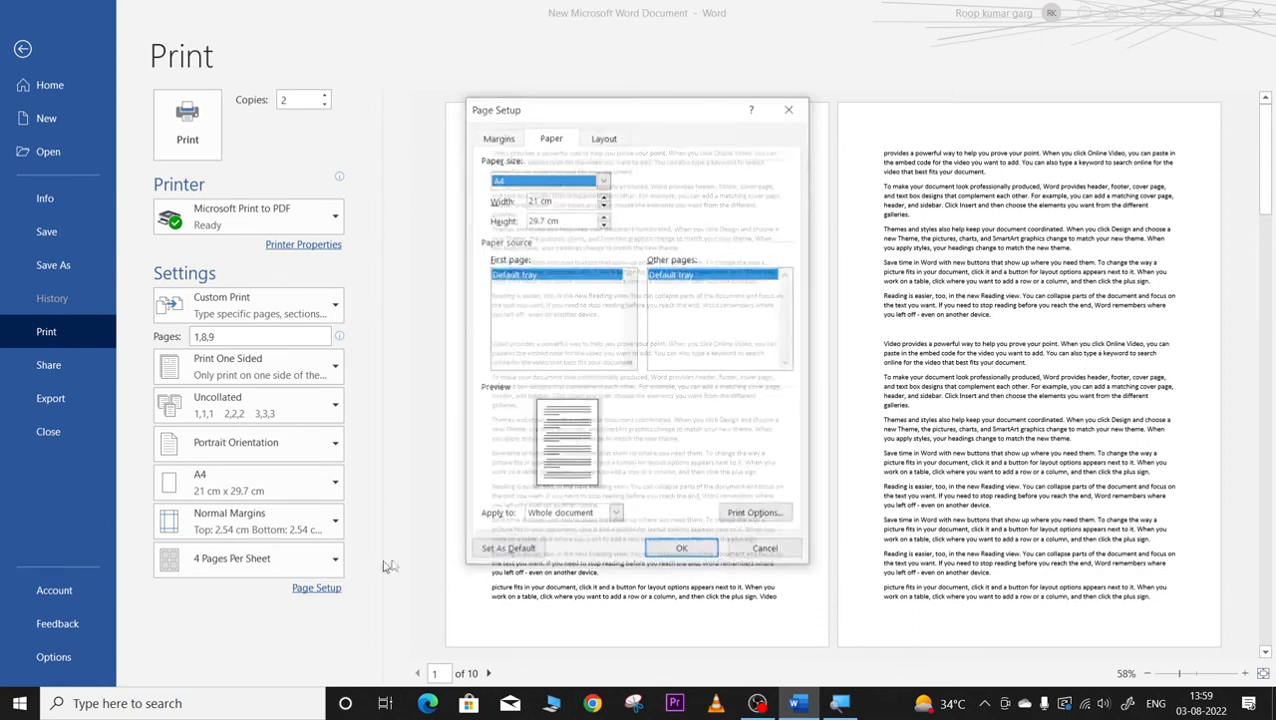
click(742, 516)
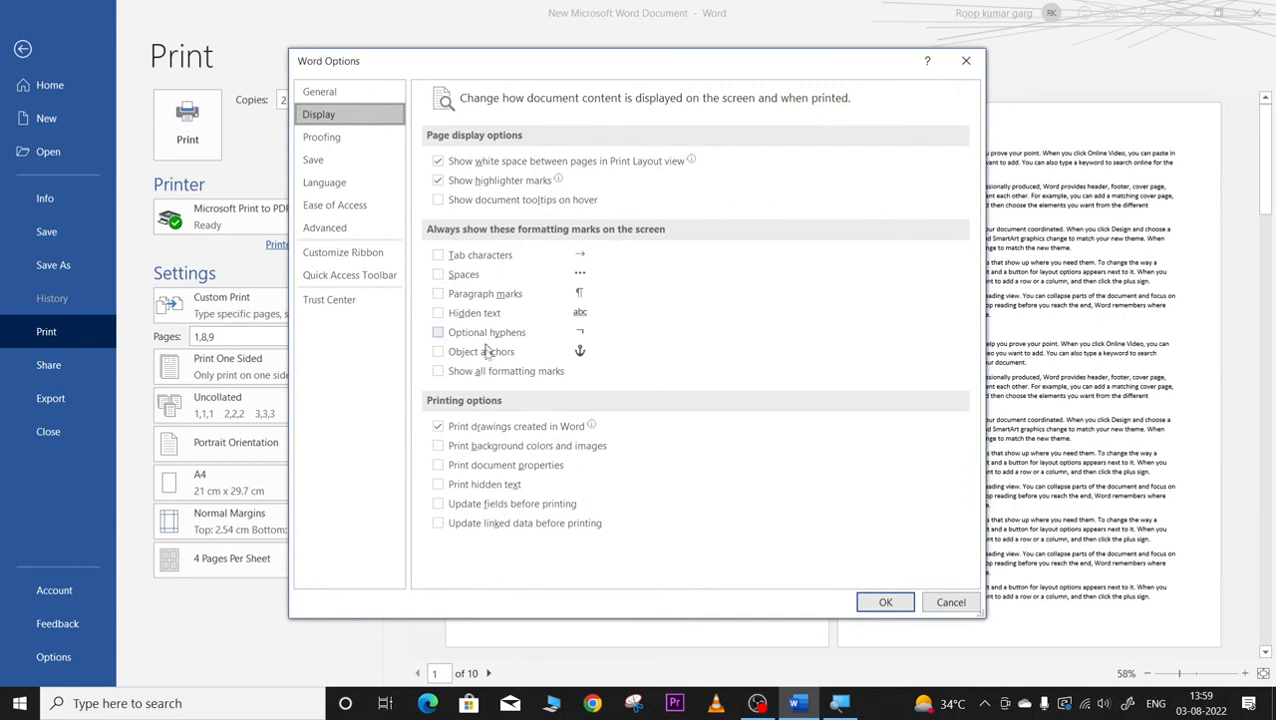
click(885, 603)
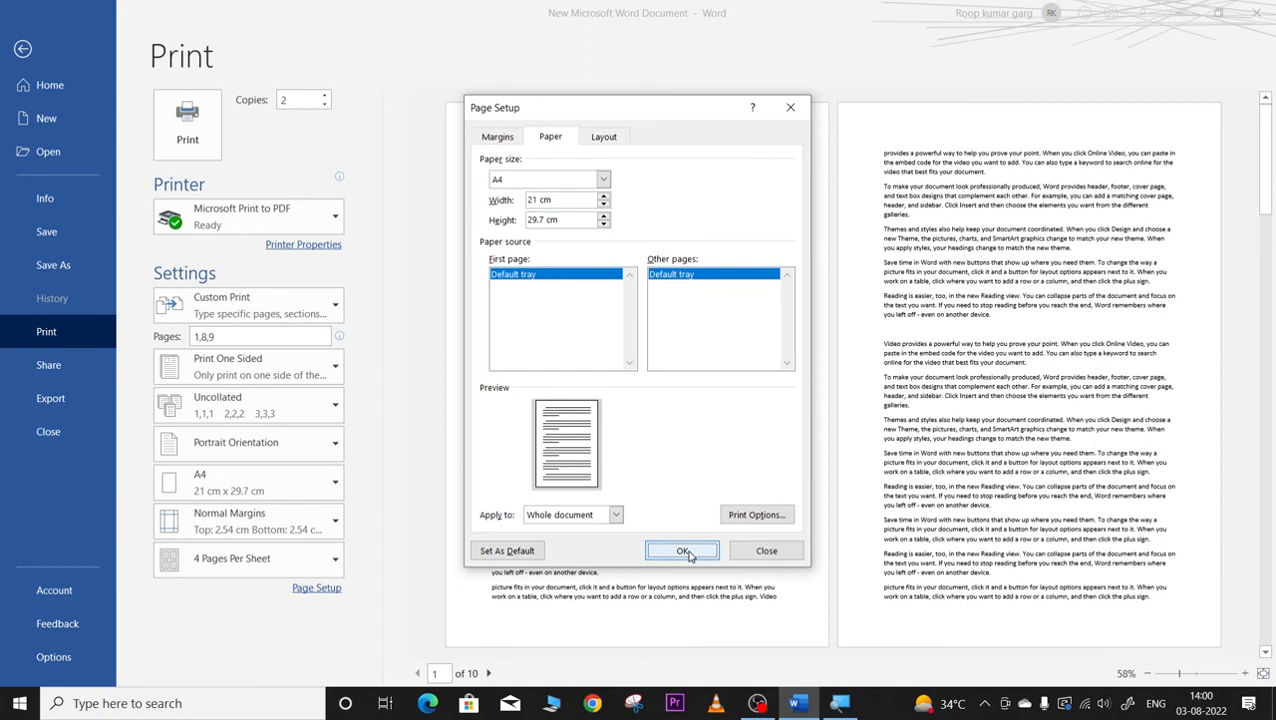
click(748, 516)
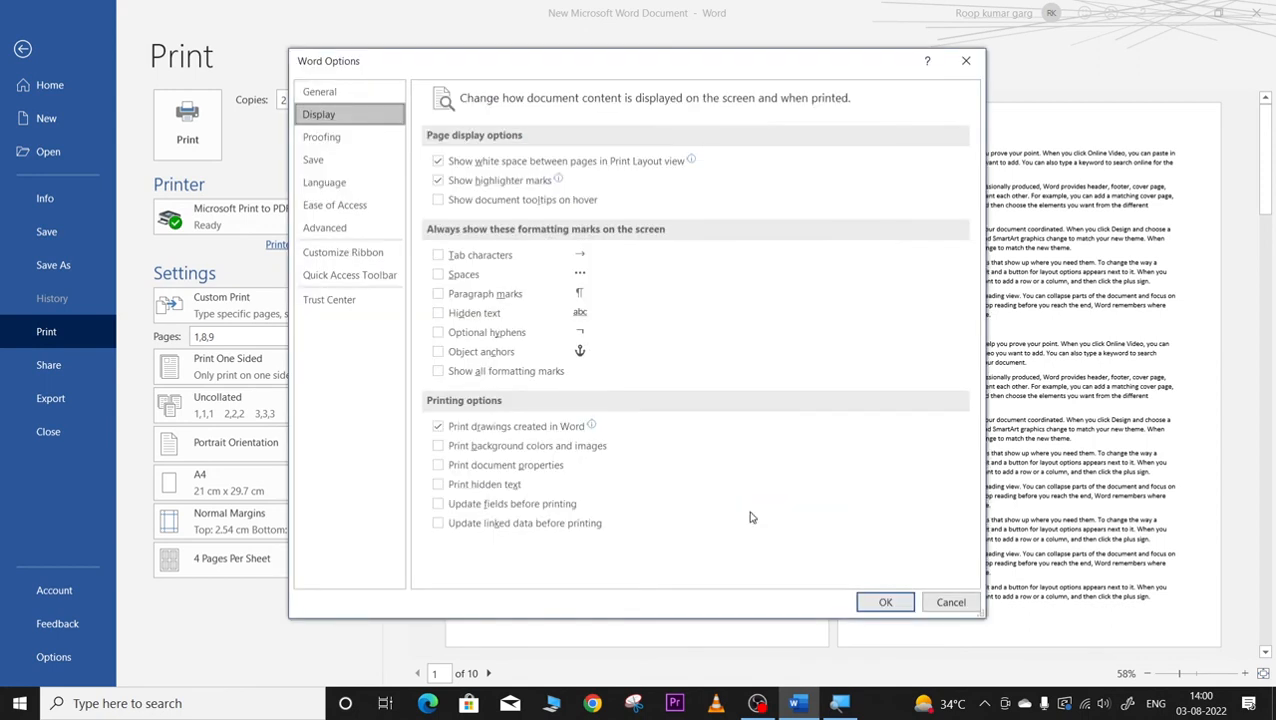
click(963, 62)
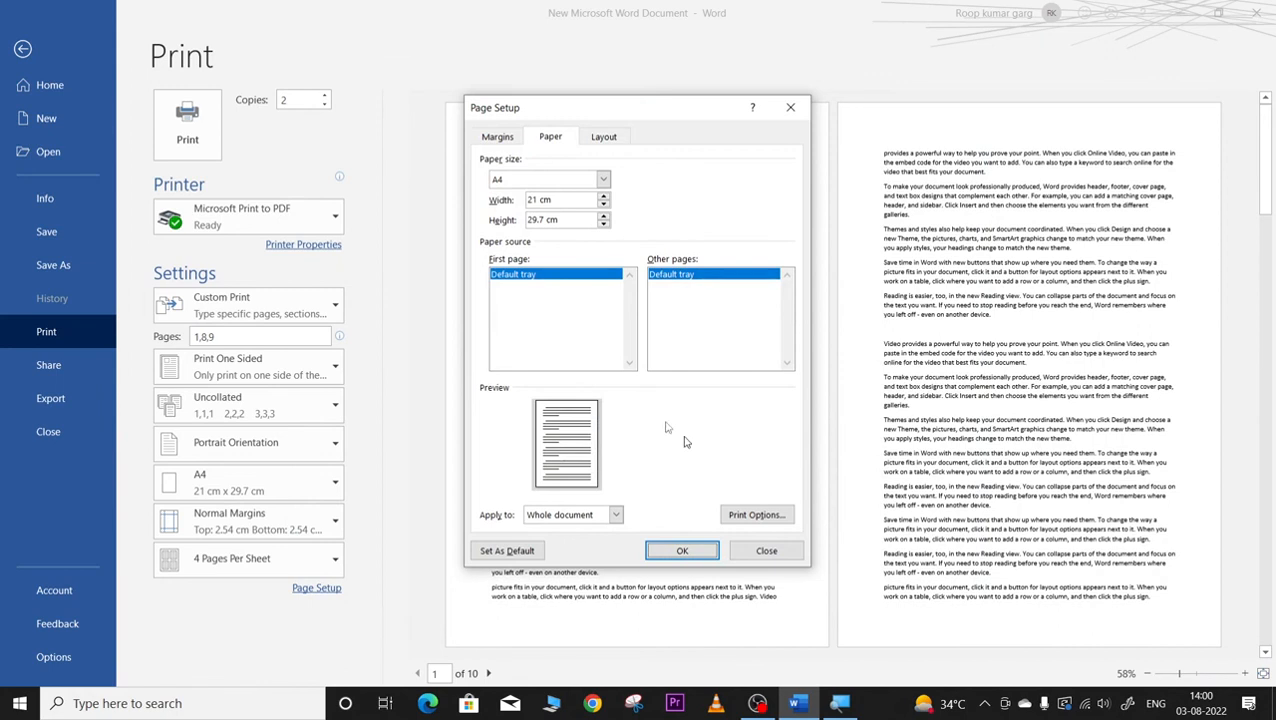
Try the Even page and Odd page section starts in the page layout settings, and apply Even page to the whole document.
click(603, 137)
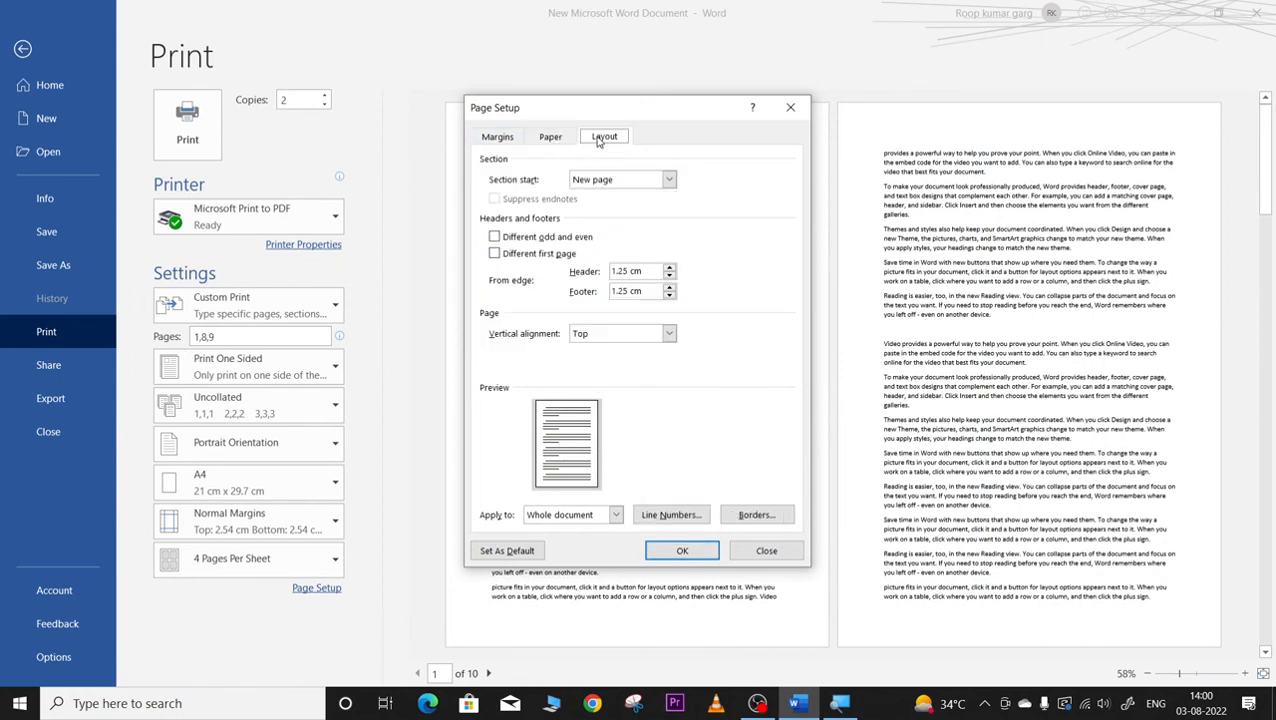
click(668, 180)
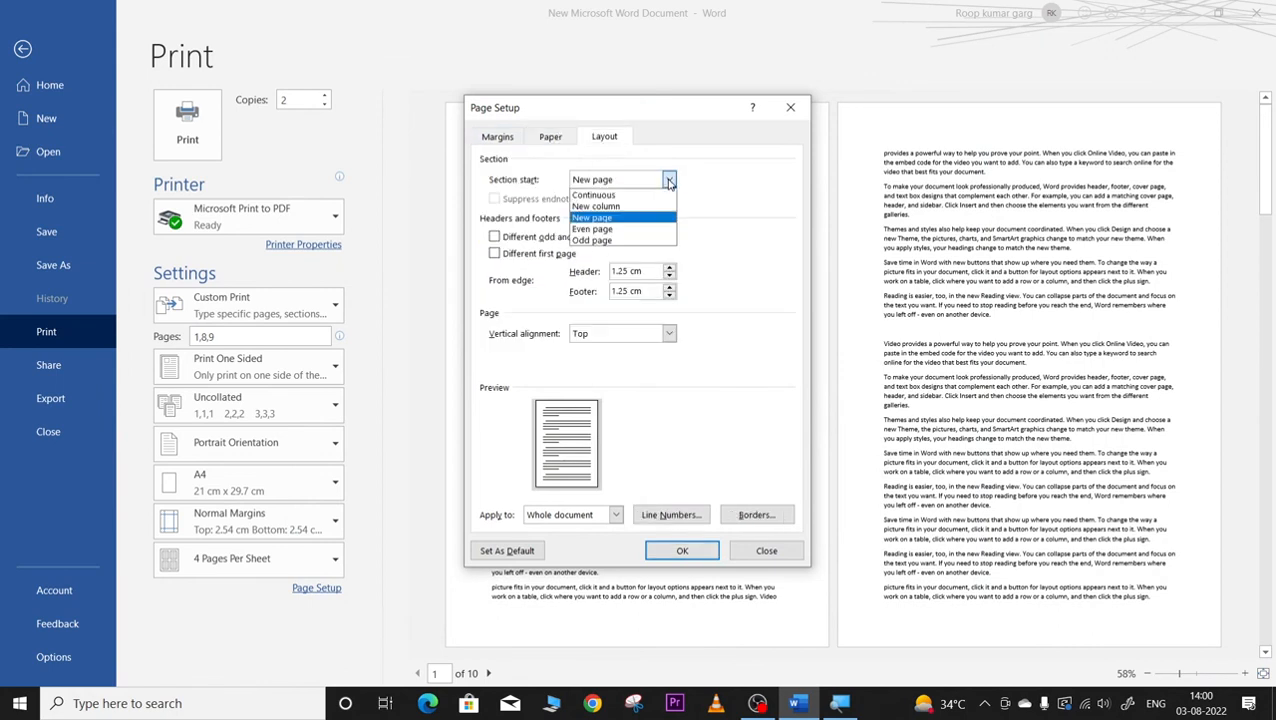
click(619, 230)
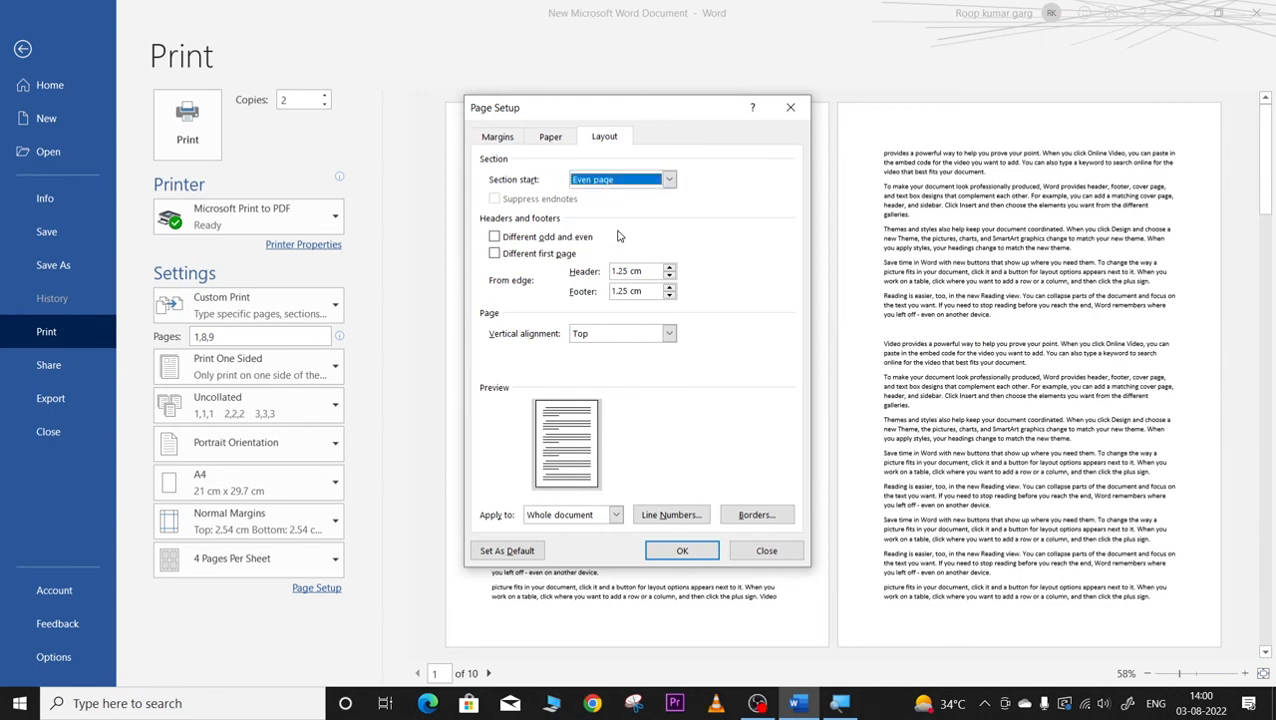
click(669, 179)
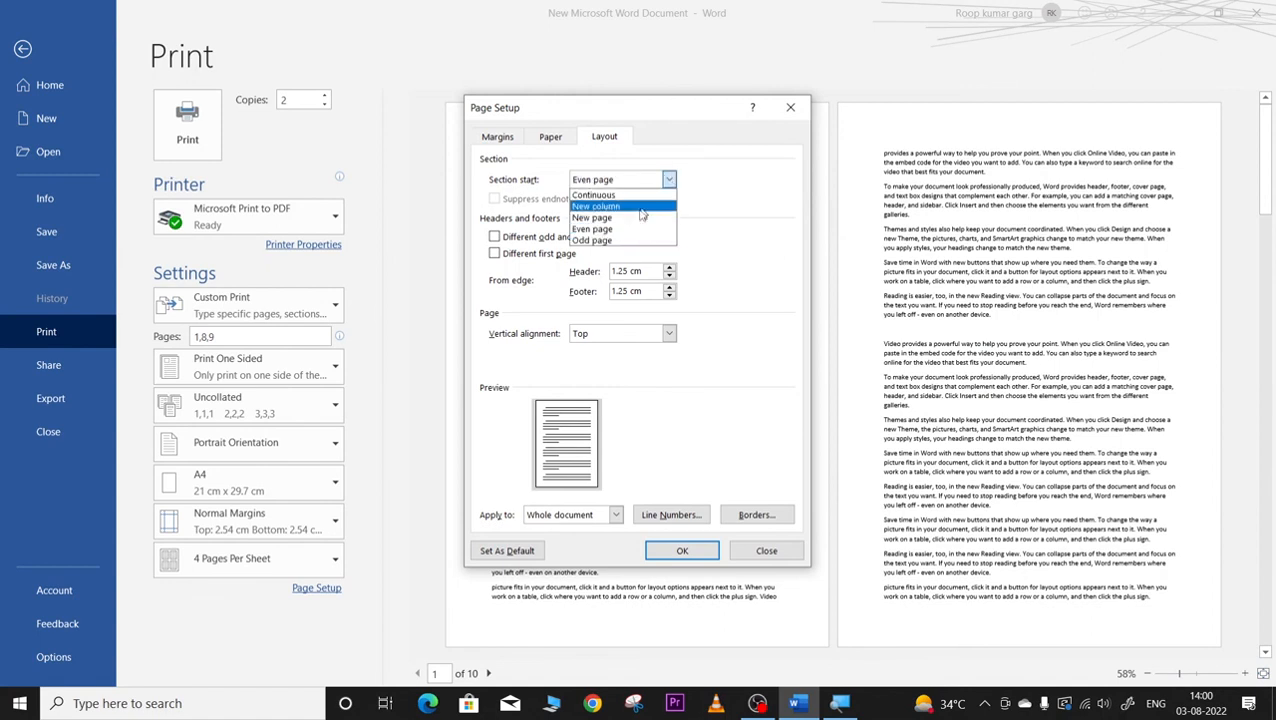
click(618, 249)
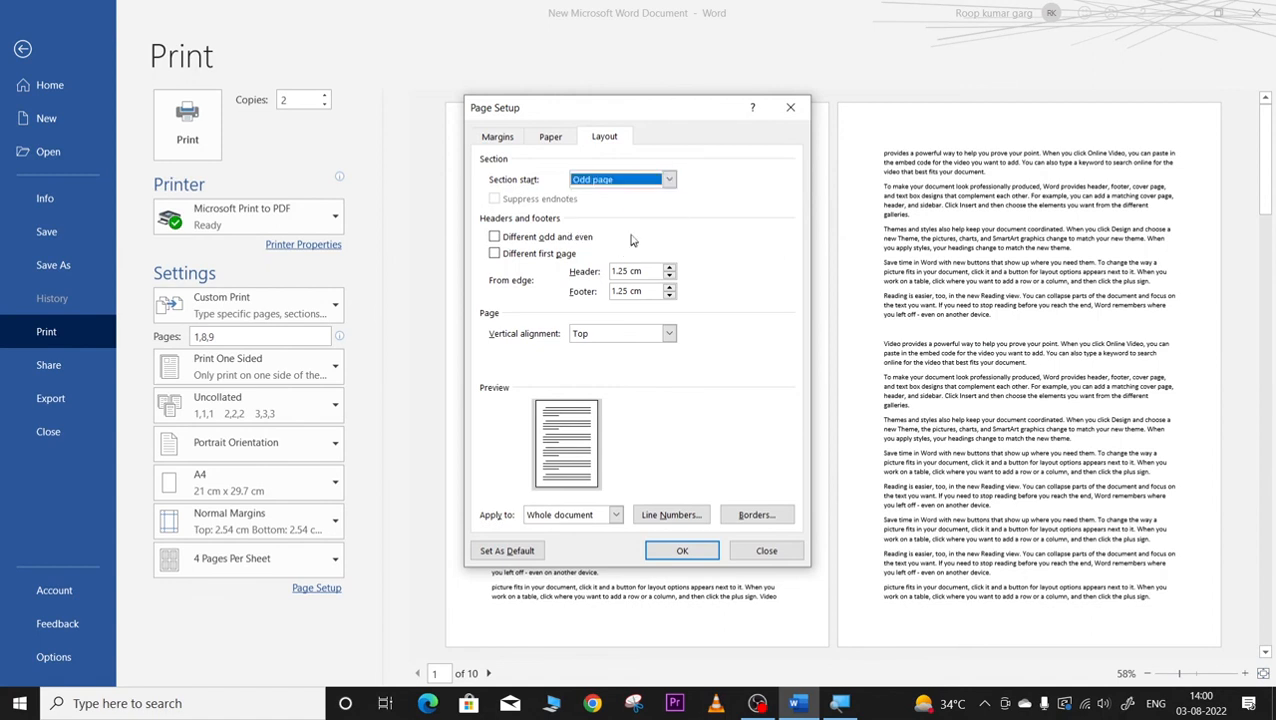
click(669, 179)
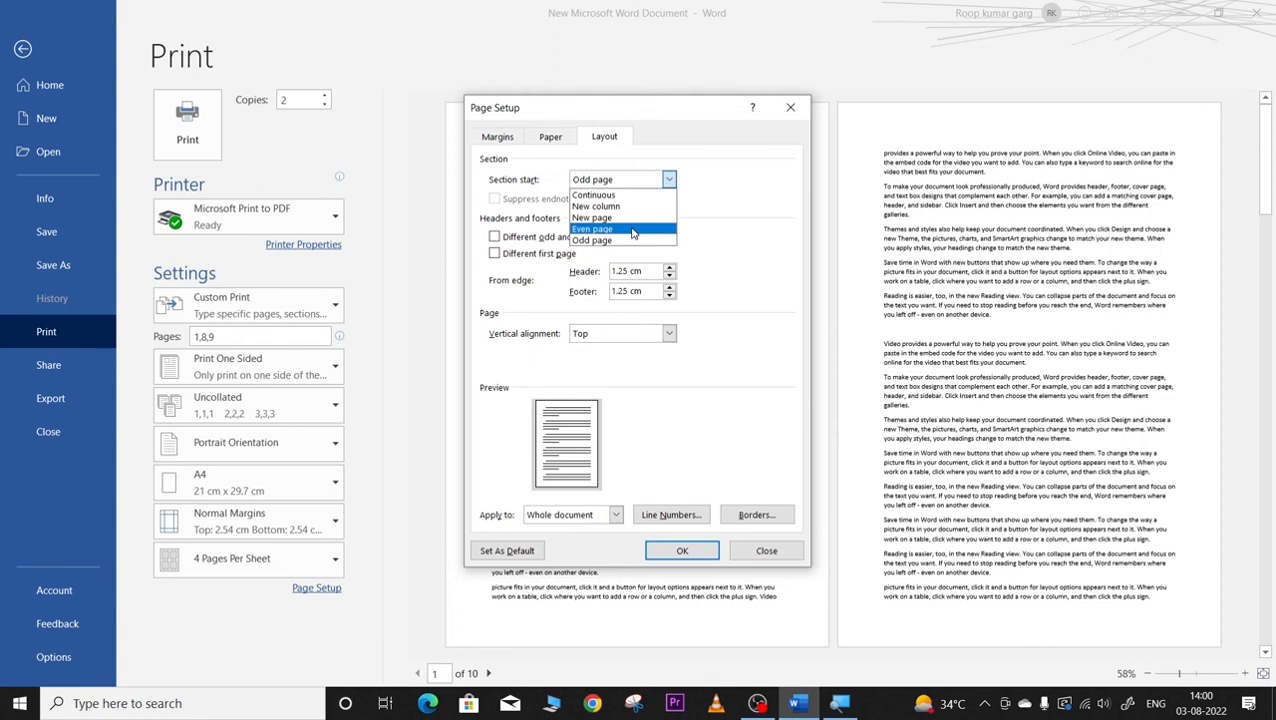
click(632, 229)
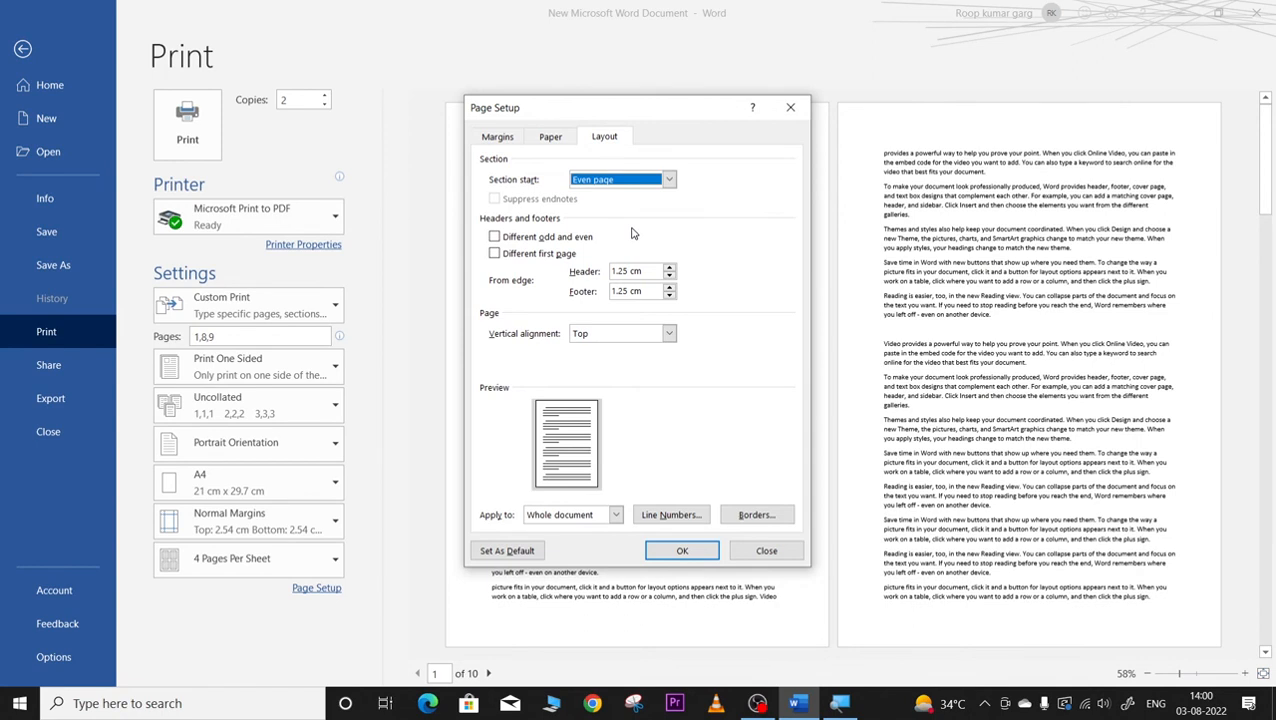
click(683, 550)
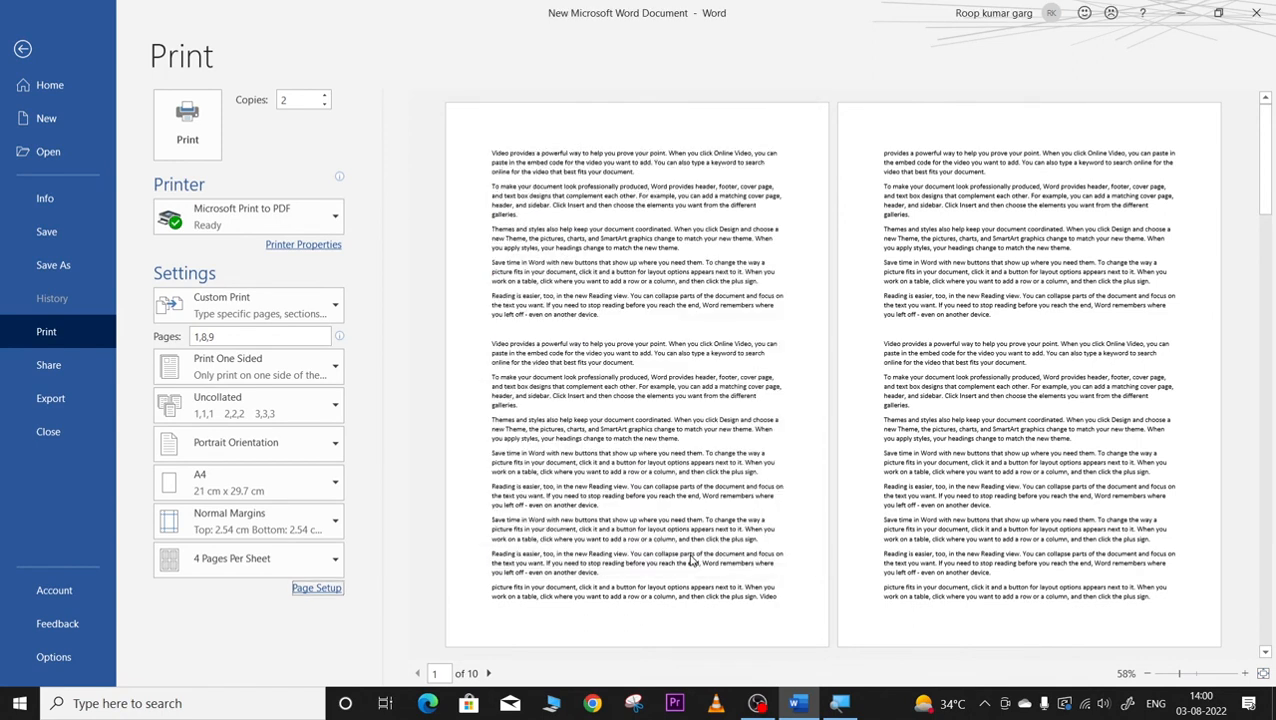